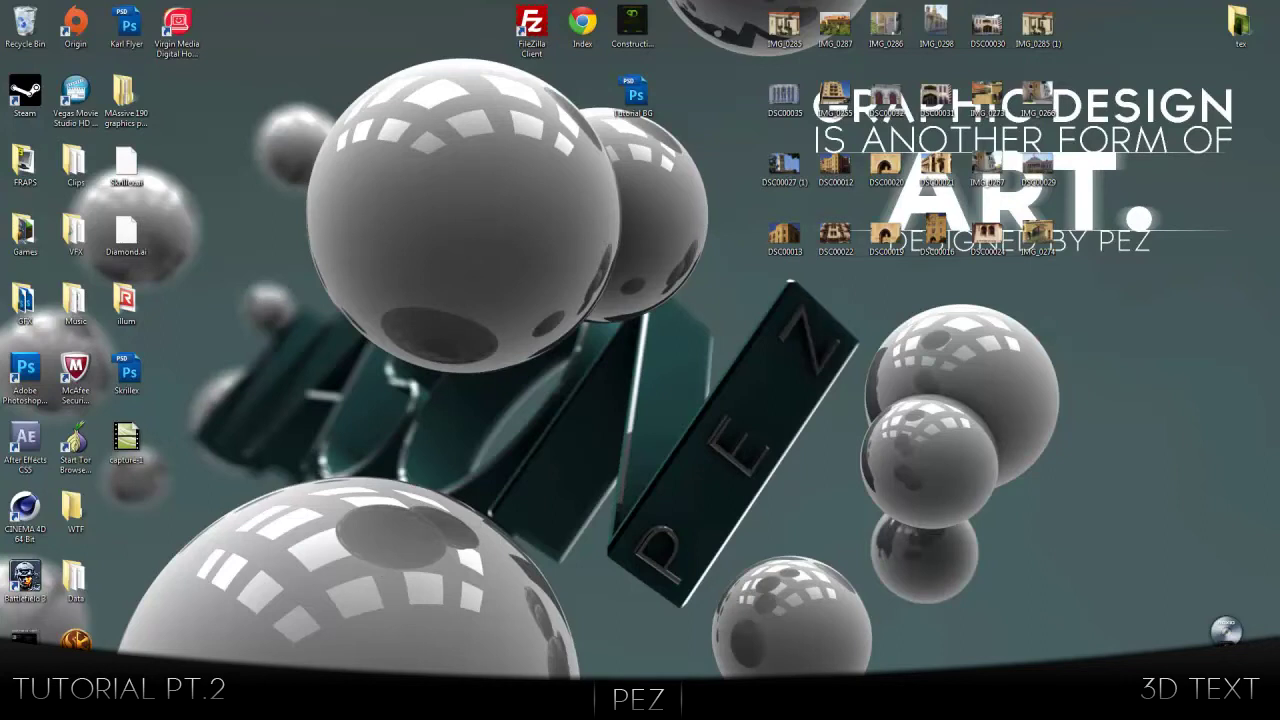
Step: Switch to Cinema 4D and open the Pezs Lights project with the same name and title
{"action": "left_click", "coordinate": [180, 620]}
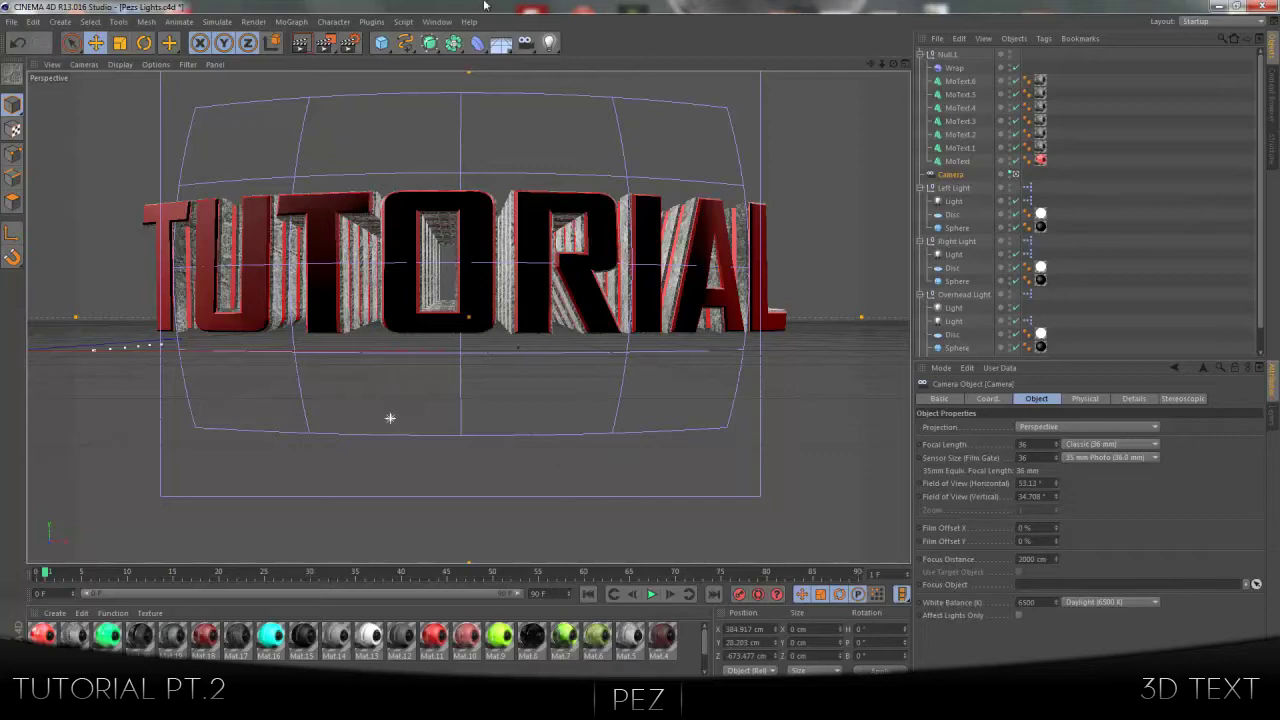
{"action": "left_click", "coordinate": [10, 22]}
{"action": "left_click", "coordinate": [40, 51]}
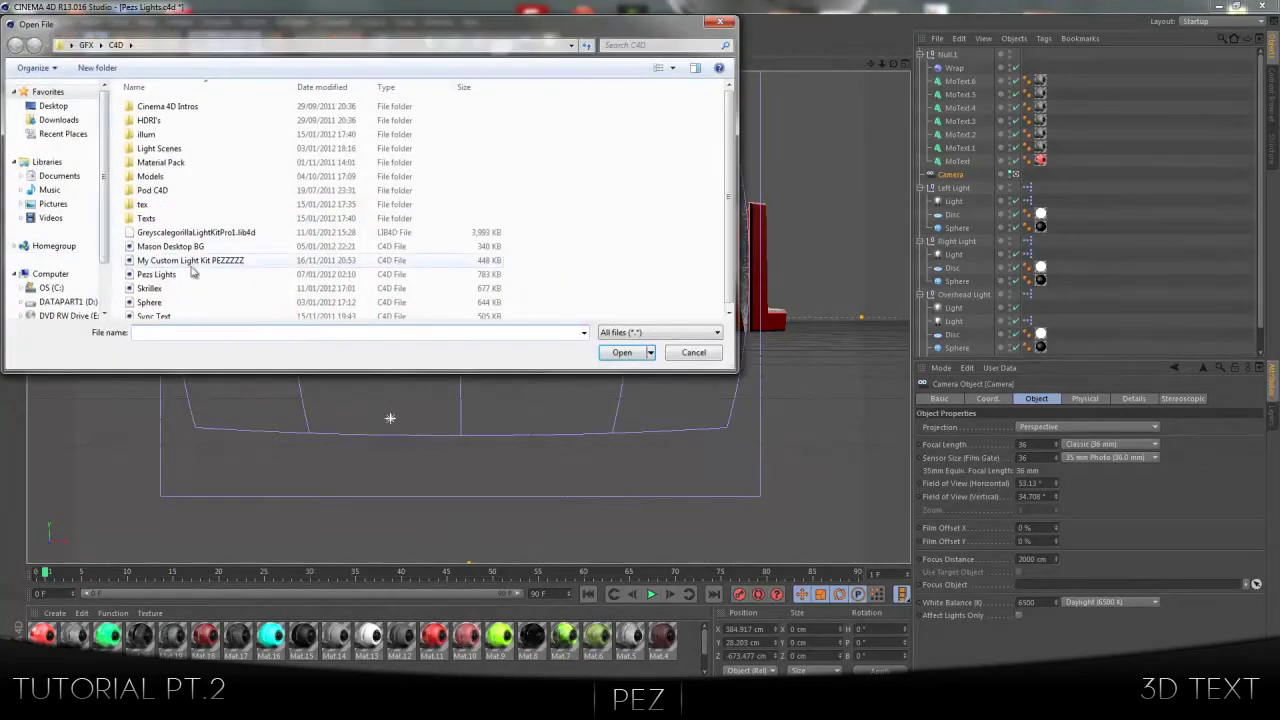
{"action": "double_click", "coordinate": [200, 275]}
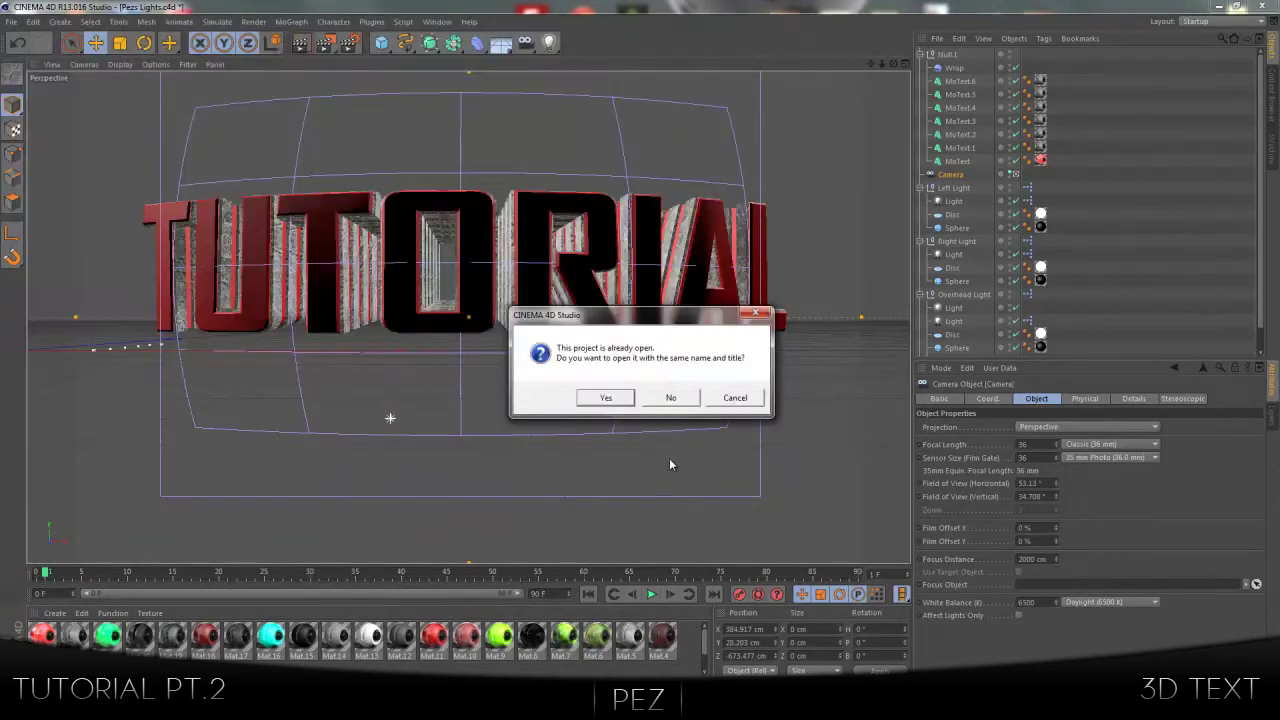
{"action": "left_click", "coordinate": [599, 396]}
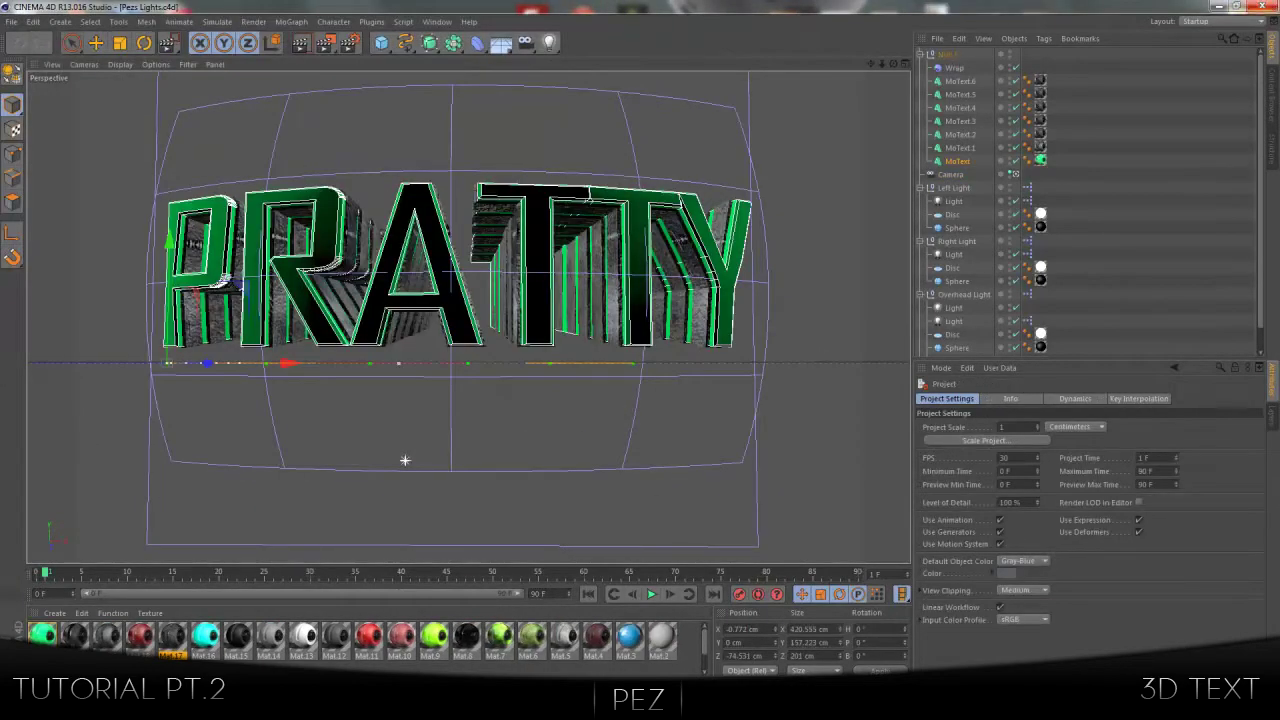
Step: Cancel closing the program and open the Pezs Lights project again with the same name and title
{"action": "left_click", "coordinate": [1260, 7]}
{"action": "left_click", "coordinate": [722, 403]}
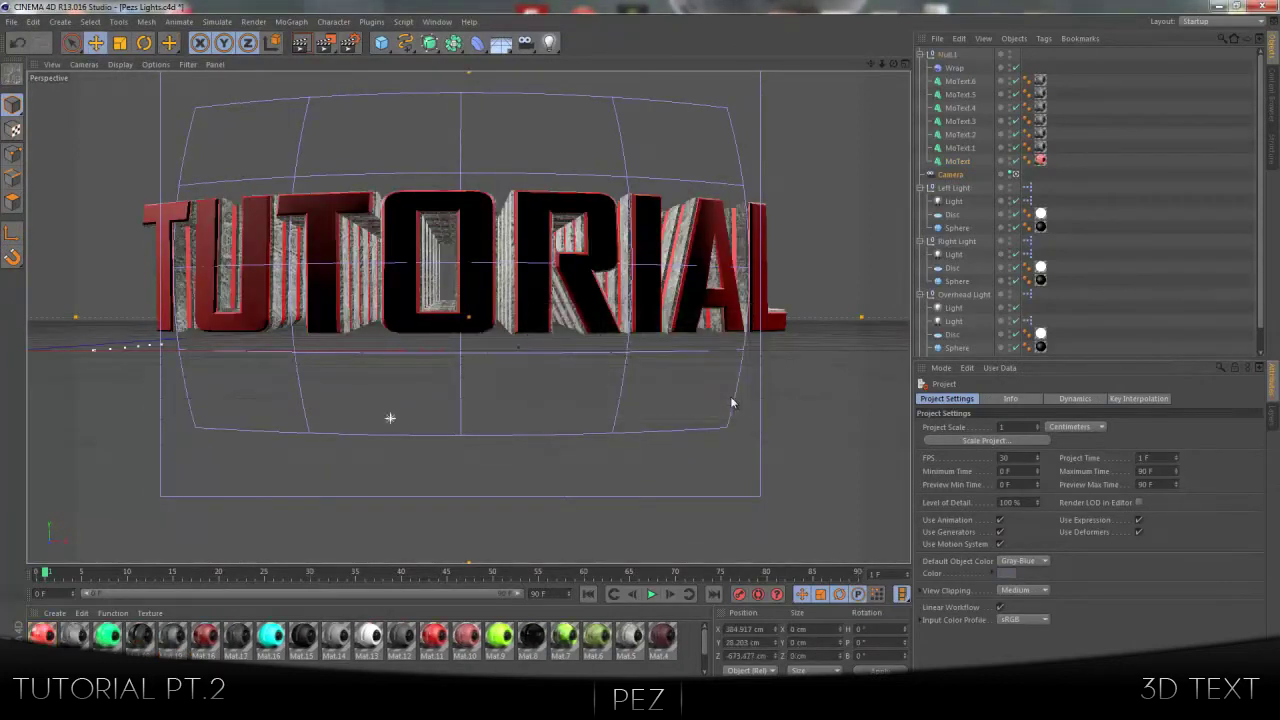
{"action": "left_click", "coordinate": [12, 22]}
{"action": "left_click", "coordinate": [30, 55]}
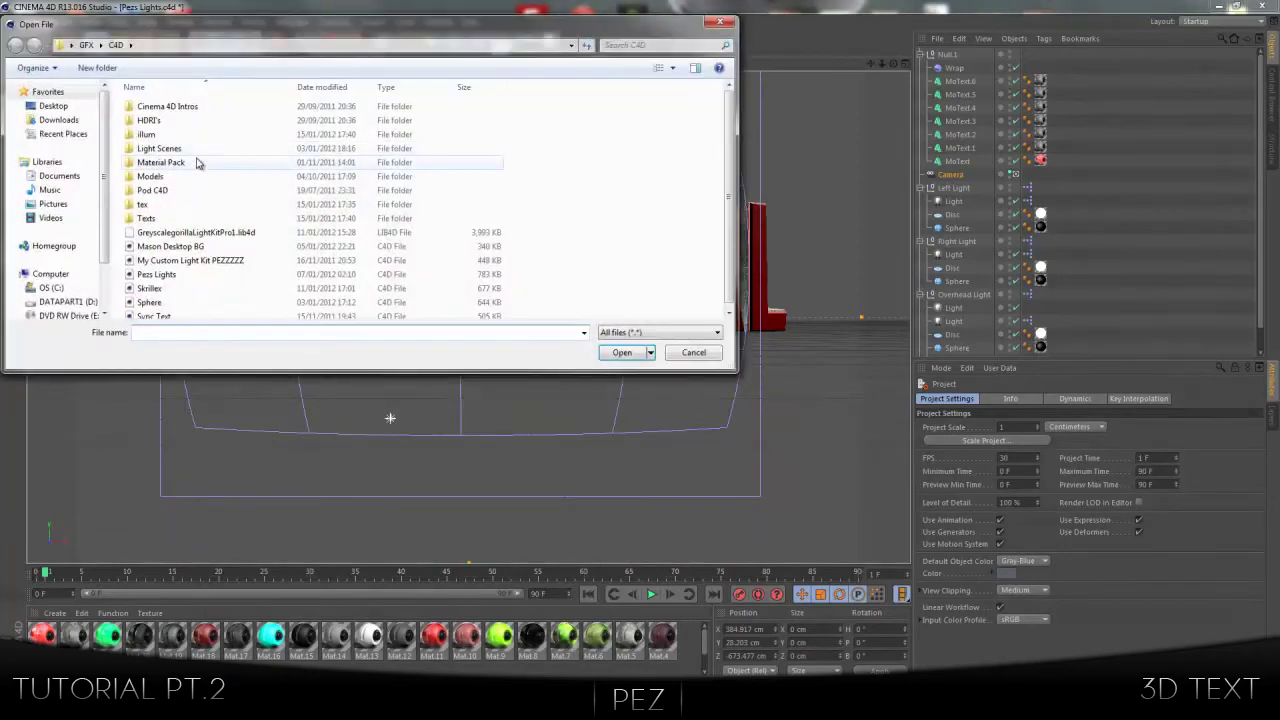
{"action": "double_click", "coordinate": [189, 275]}
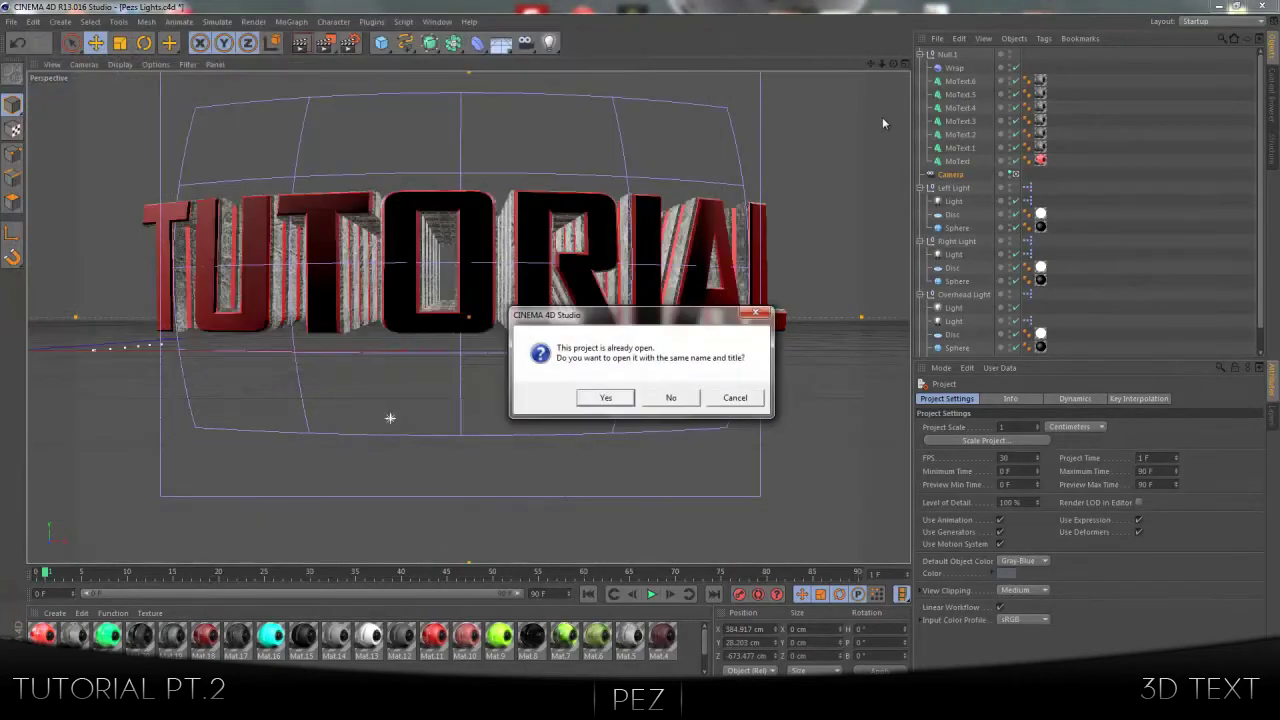
{"action": "left_click", "coordinate": [612, 398]}
Step: Delete the Wrap deformer and the Null.1 group holding the old MoText objects
{"action": "left_click", "coordinate": [972, 88]}
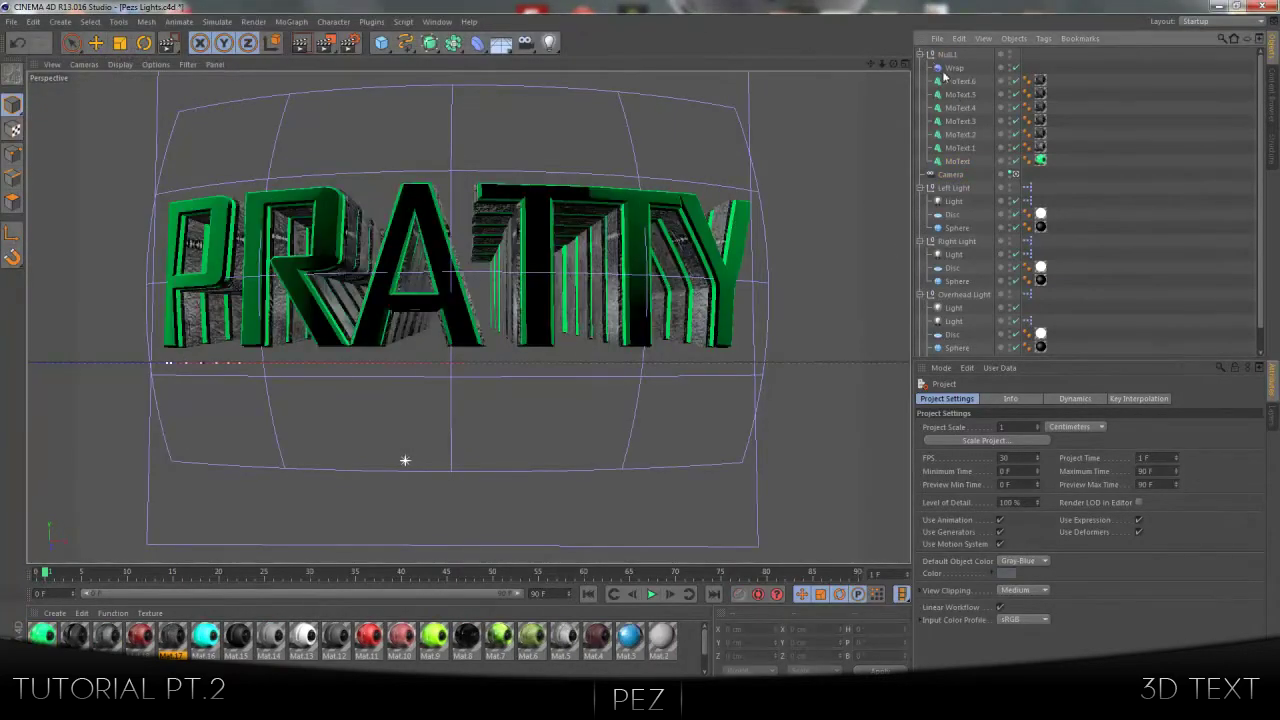
{"action": "left_click", "coordinate": [940, 68]}
{"action": "key", "text": "Delete"}
{"action": "left_click", "coordinate": [950, 55]}
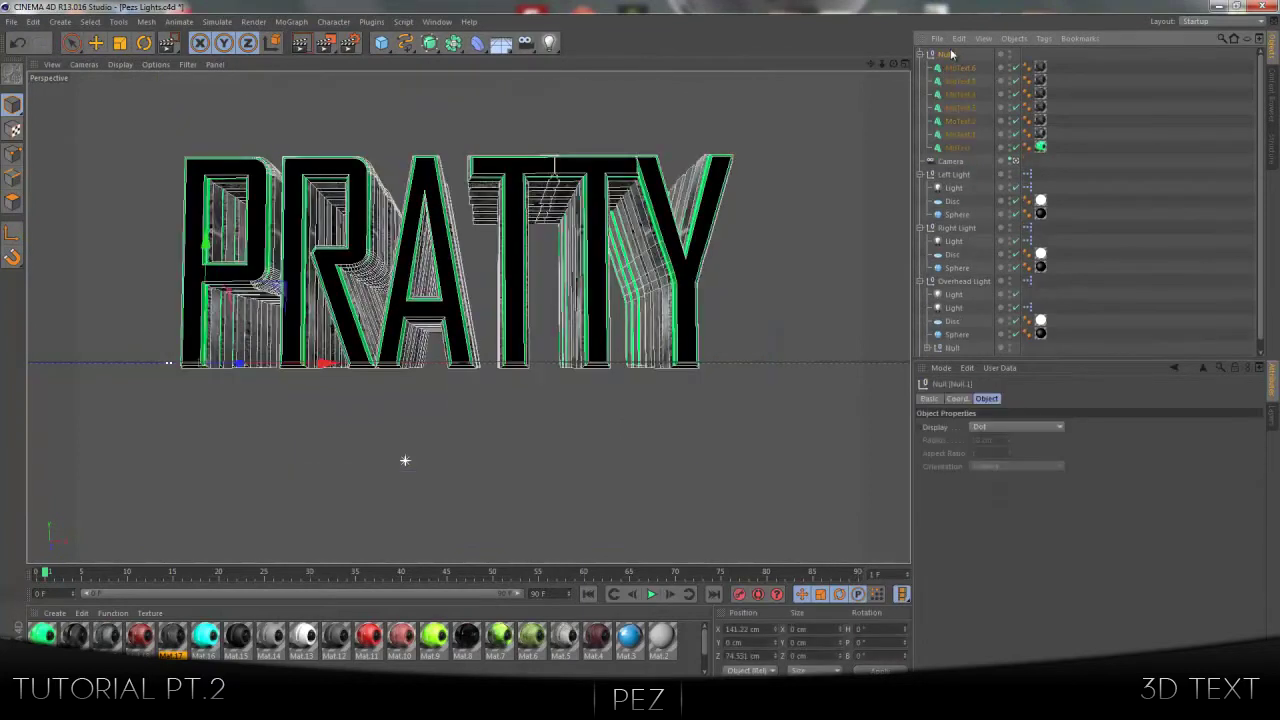
{"action": "key", "text": "Delete"}
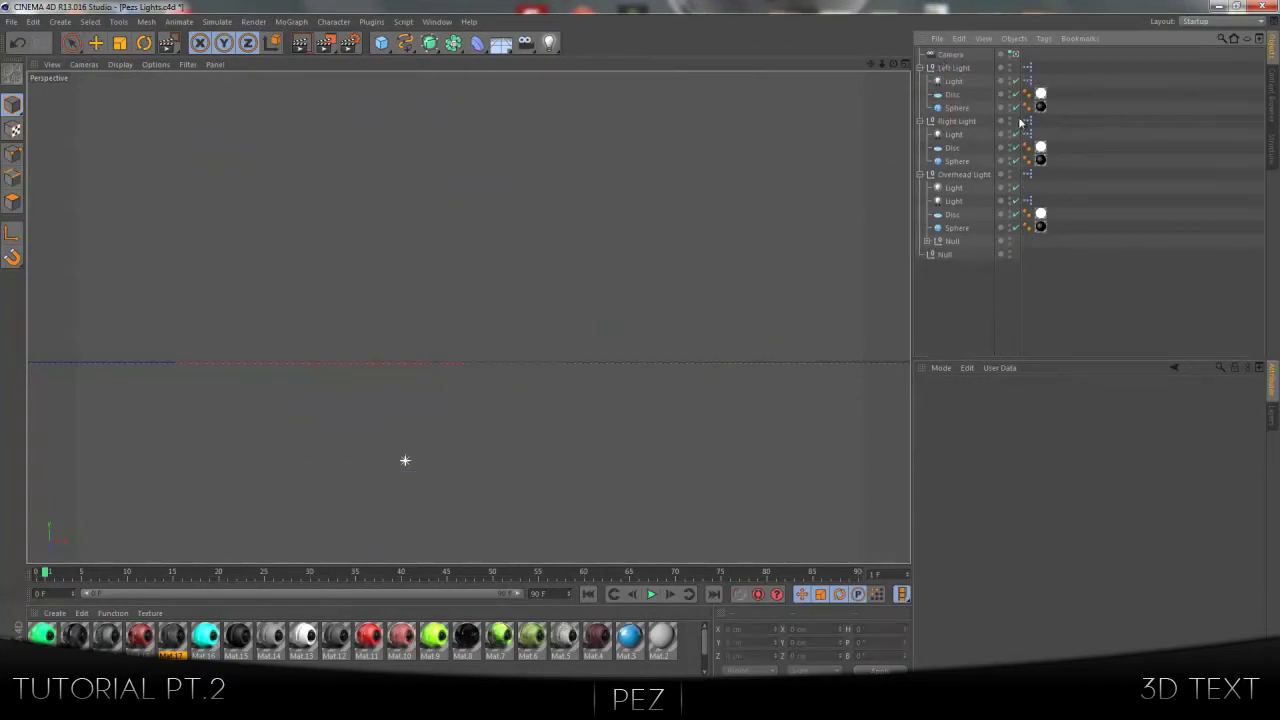
Step: Leave the camera view and add a MoText object with the text TUTORIAL
{"action": "left_click", "coordinate": [1014, 54]}
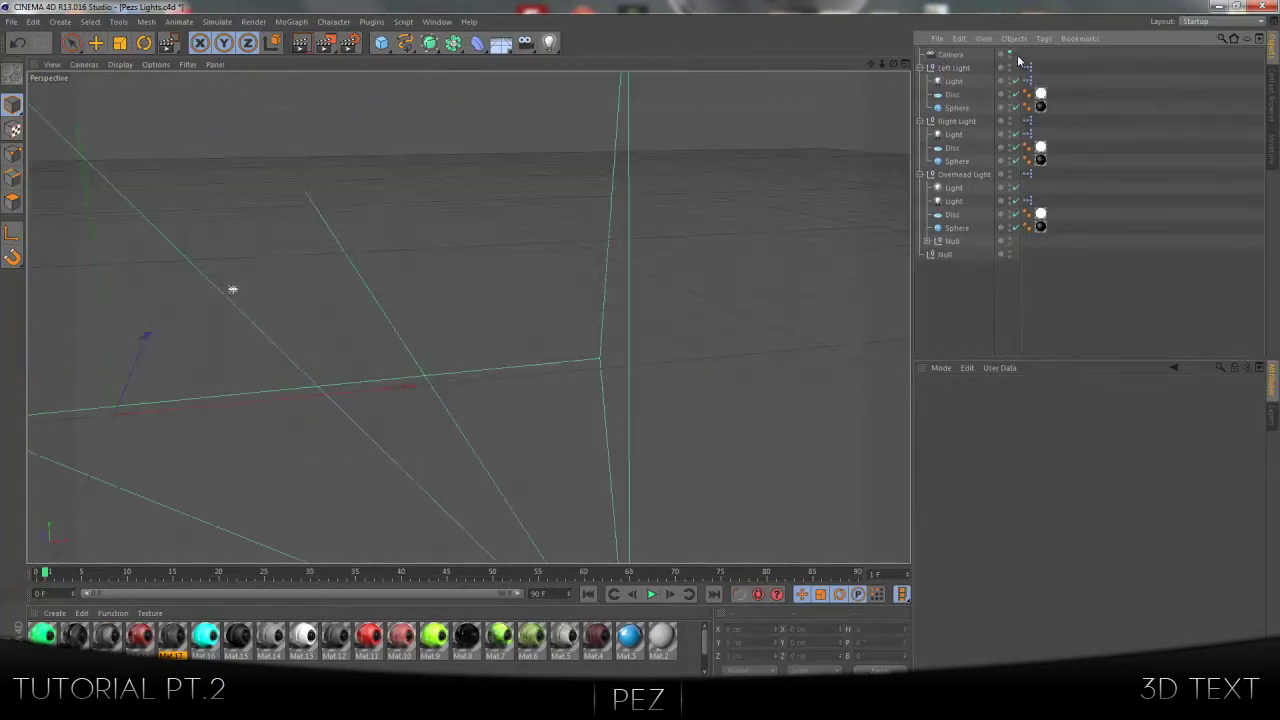
{"action": "left_click", "coordinate": [288, 21]}
{"action": "left_click", "coordinate": [310, 180]}
{"action": "left_click", "coordinate": [978, 467]}
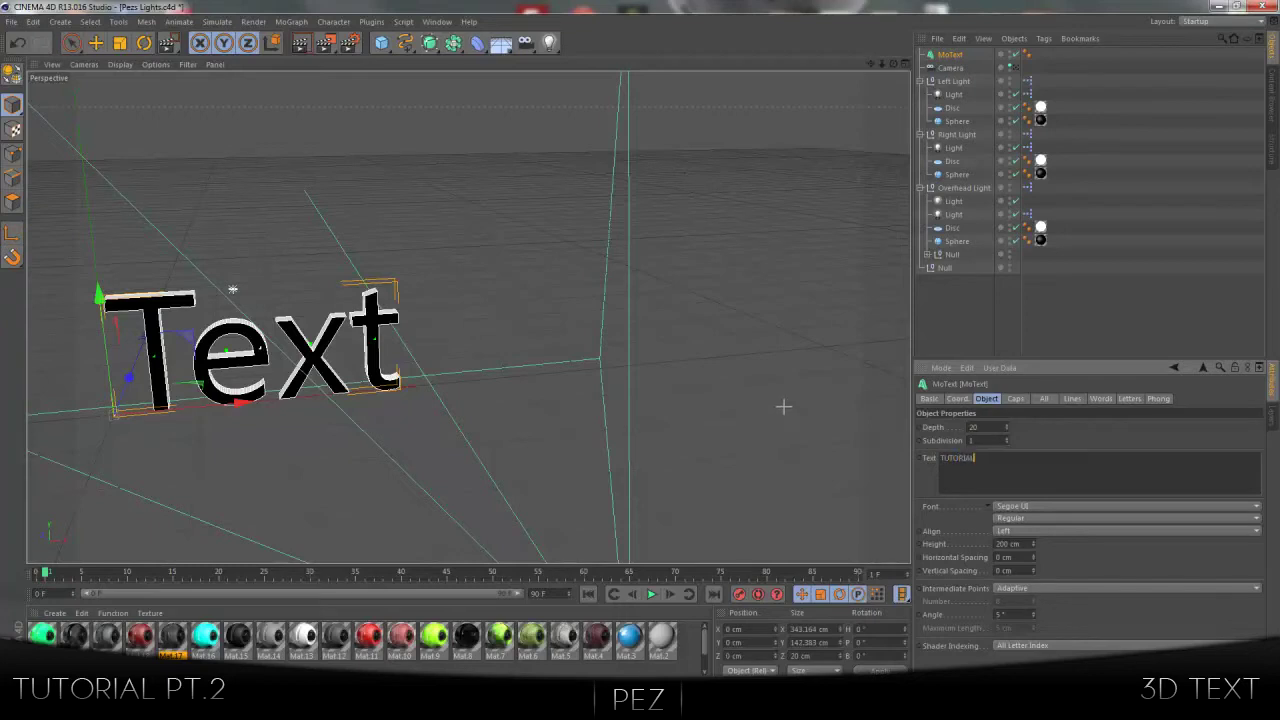
Step: Set the font of the MoText object to Agency FB
{"action": "left_click", "coordinate": [1084, 509]}
{"action": "scroll", "coordinate": [1084, 370], "scroll_direction": "up", "scroll_amount": 5}
{"action": "scroll", "coordinate": [1085, 370], "scroll_direction": "up", "scroll_amount": 15}
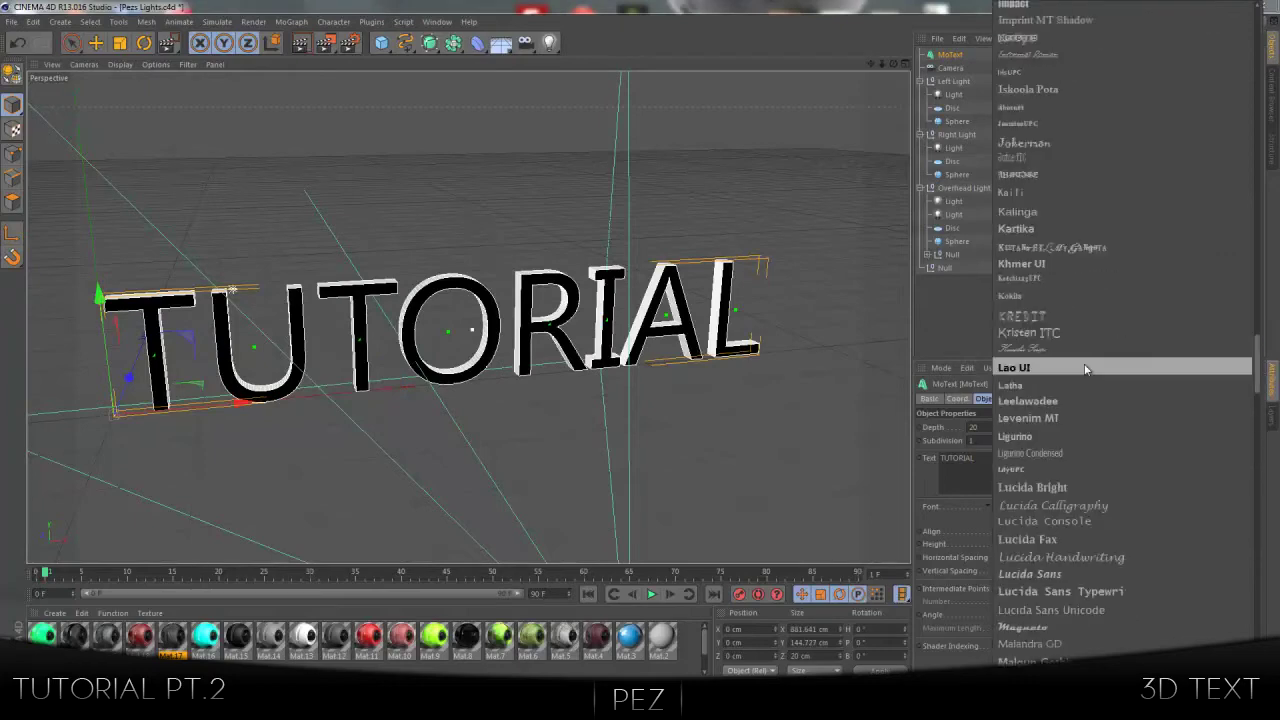
{"action": "scroll", "coordinate": [1085, 370], "scroll_direction": "up", "scroll_amount": 15}
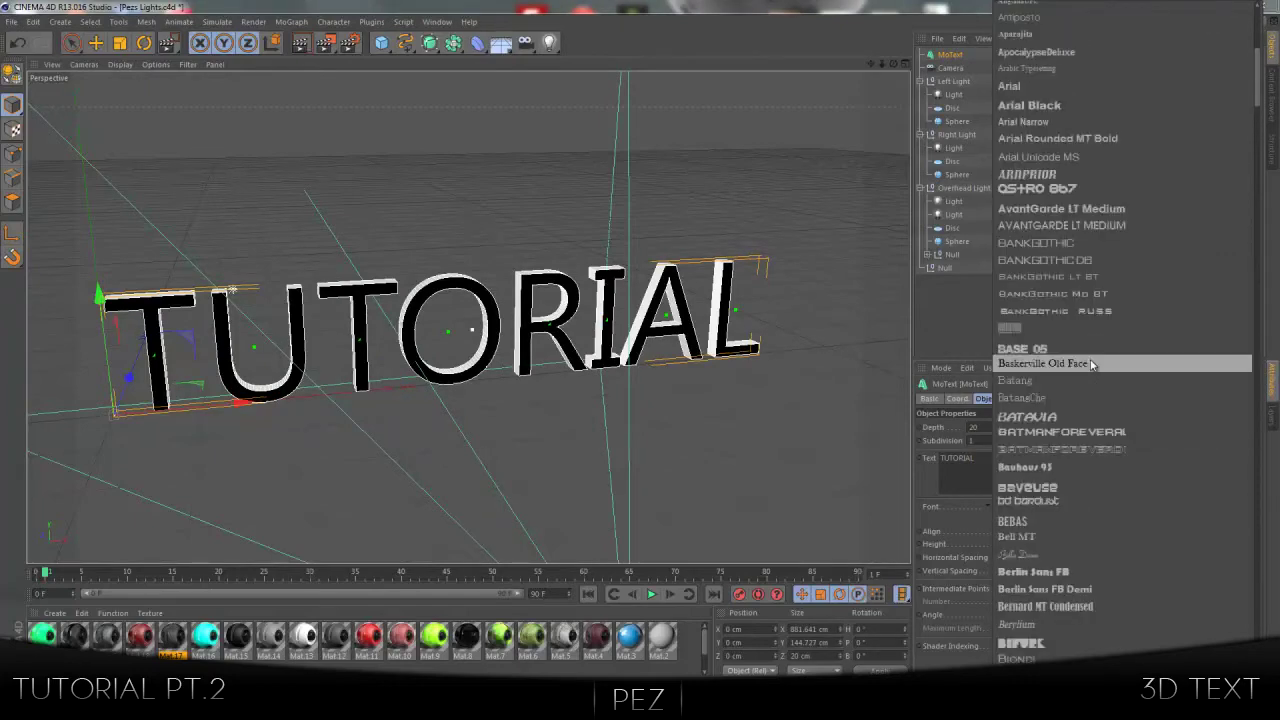
{"action": "scroll", "coordinate": [1090, 359], "scroll_direction": "up", "scroll_amount": 5}
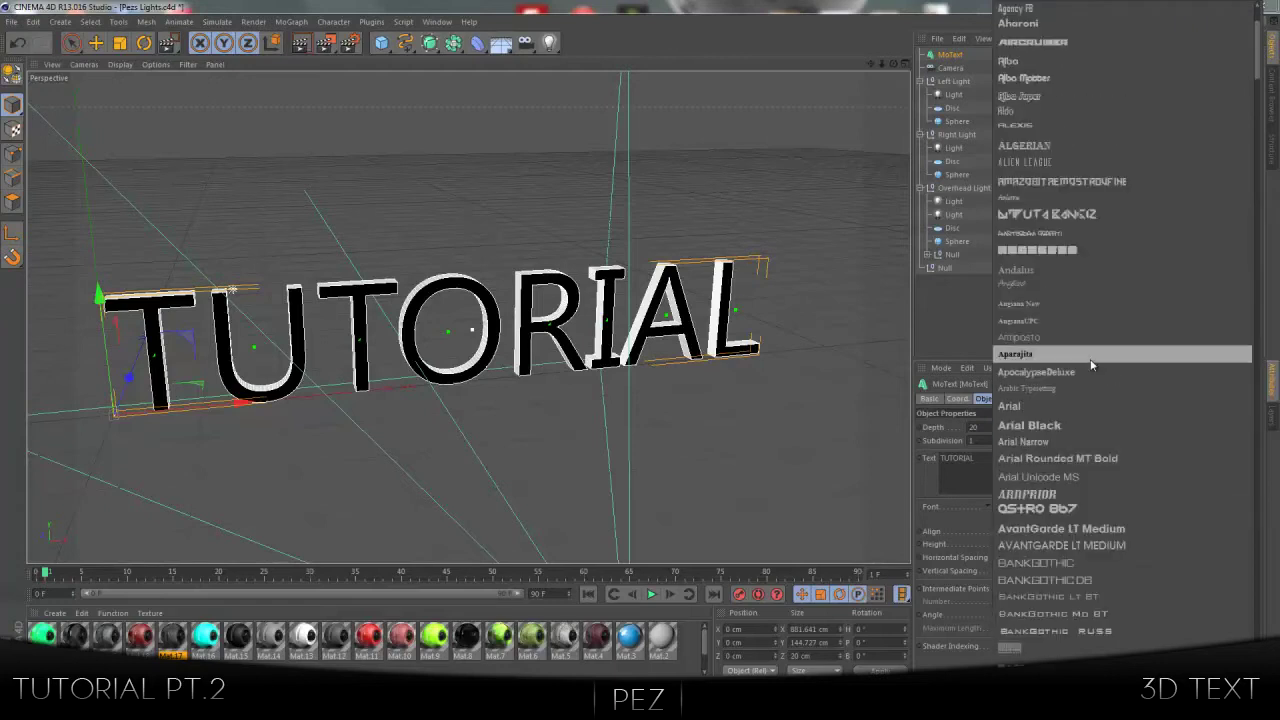
{"action": "left_click", "coordinate": [1063, 94]}
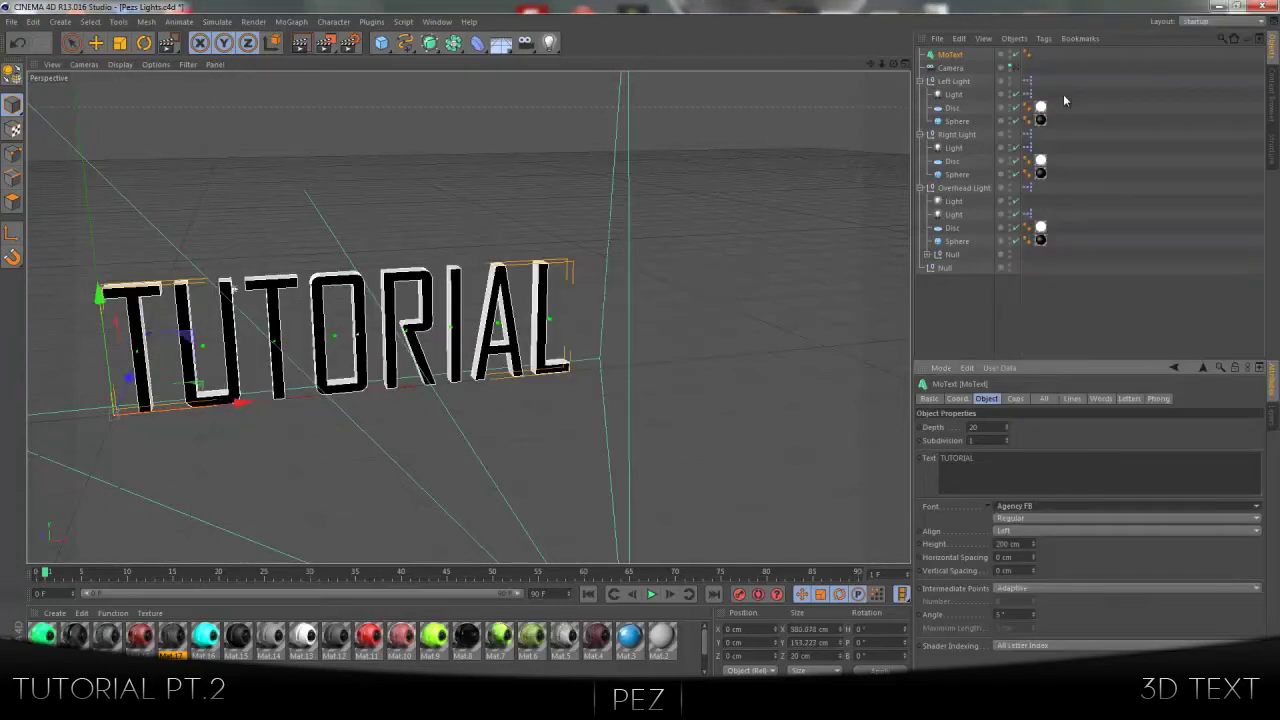
Step: Look through the scene camera and move the text along X to about 67.6 cm
{"action": "left_click", "coordinate": [1014, 67]}
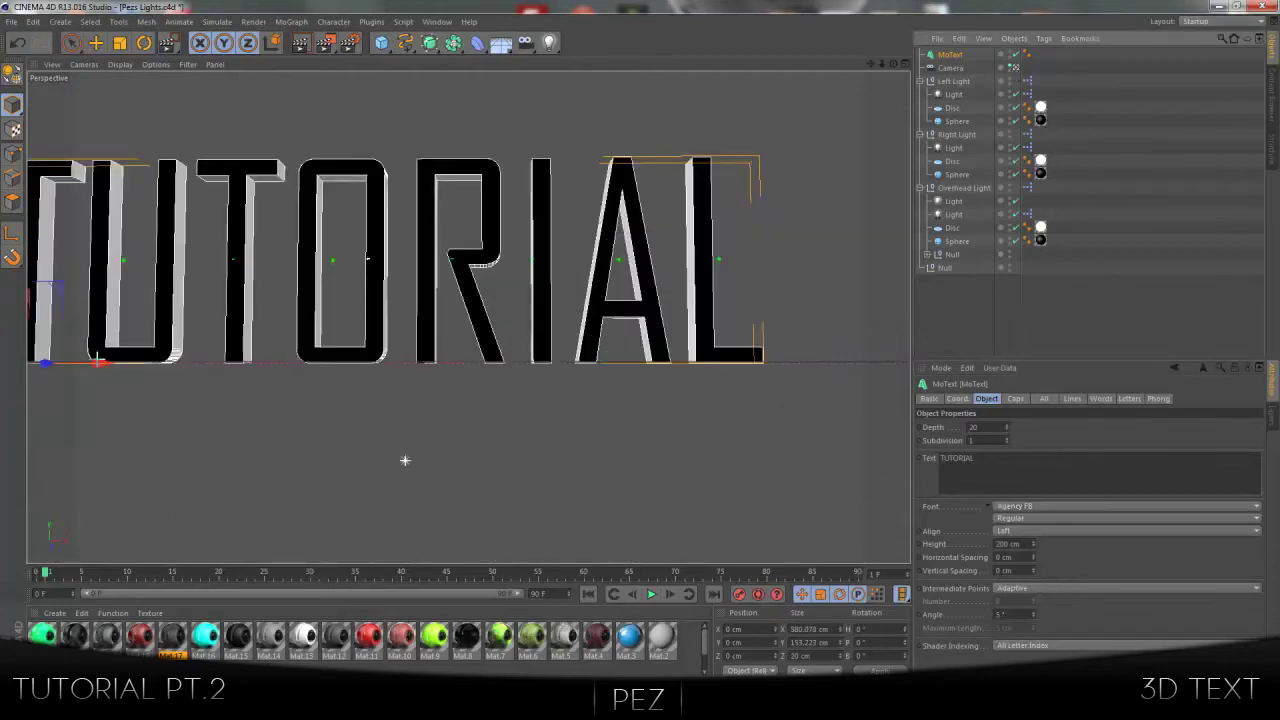
{"action": "left_click", "coordinate": [96, 42]}
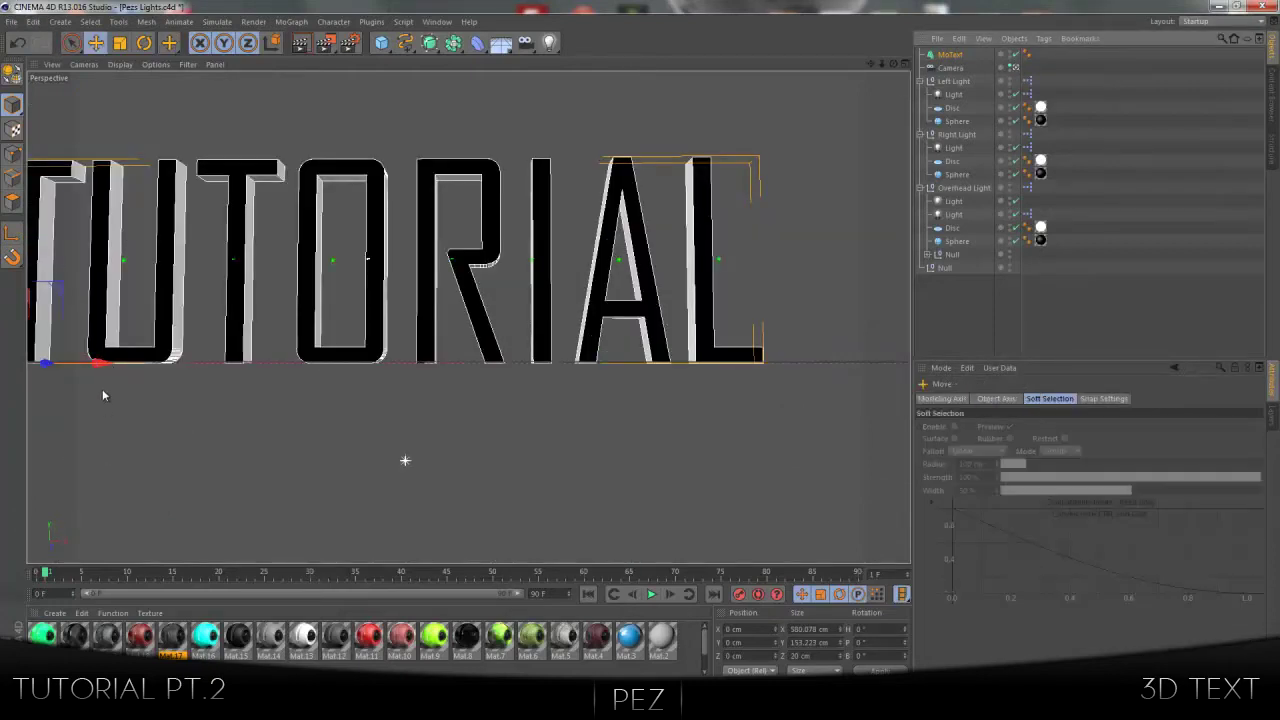
{"action": "left_click_drag", "start_coordinate": [104, 365], "coordinate": [196, 376]}
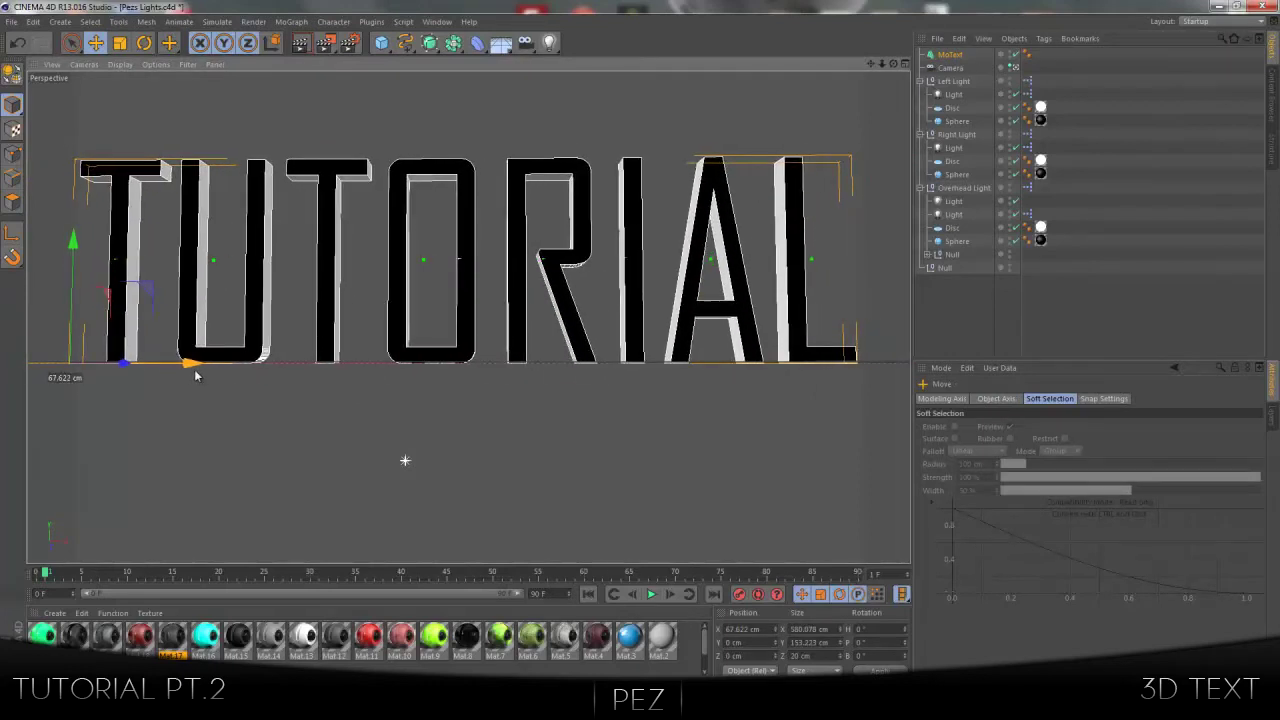
Step: Scale the text down to about 90% and move it along X to about 88.5 cm
{"action": "left_click", "coordinate": [120, 43]}
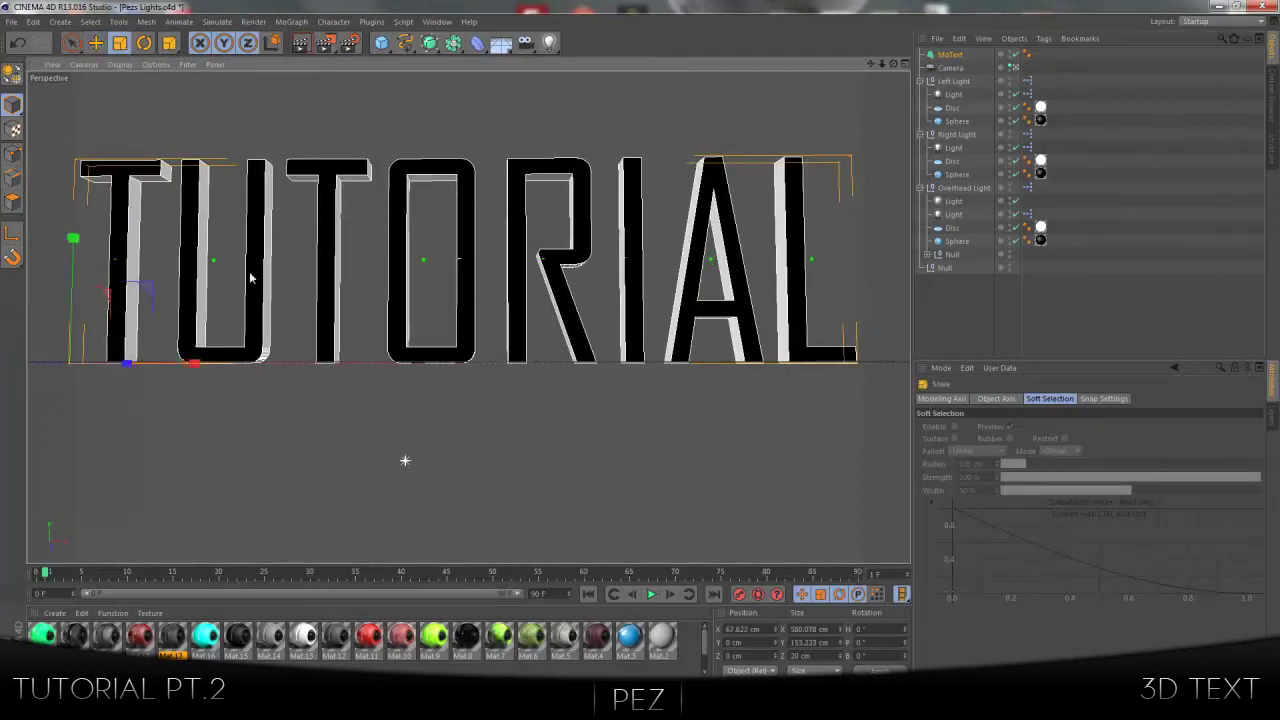
{"action": "left_click_drag", "start_coordinate": [159, 294], "coordinate": [126, 298]}
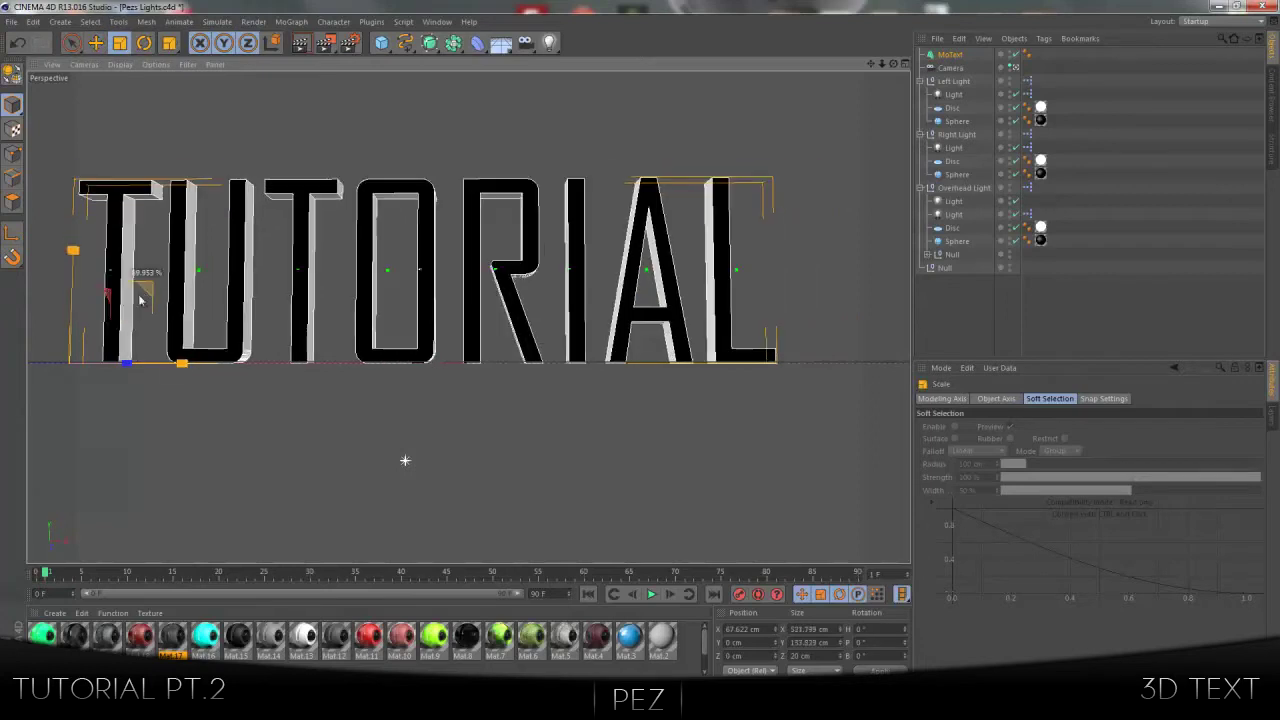
{"action": "left_click", "coordinate": [95, 43]}
{"action": "left_click_drag", "start_coordinate": [189, 363], "coordinate": [219, 365]}
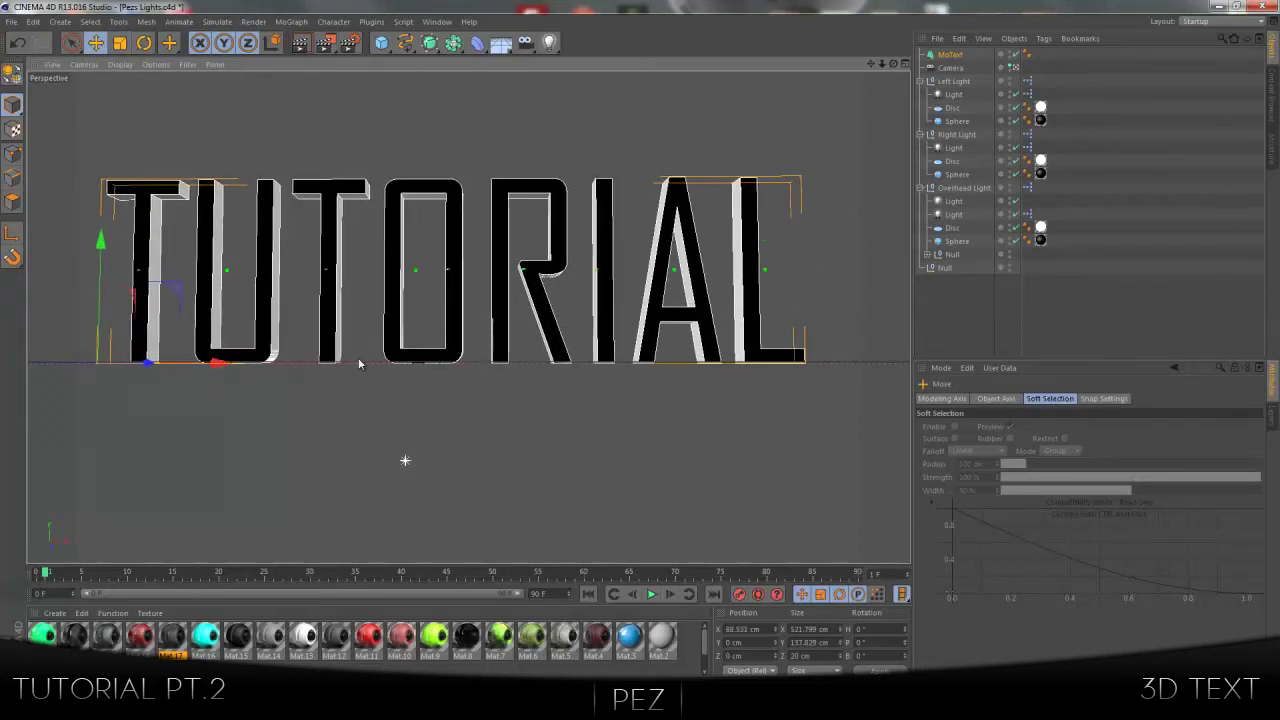
Step: Set the depth of the MoText object to 150
{"action": "left_click", "coordinate": [955, 55]}
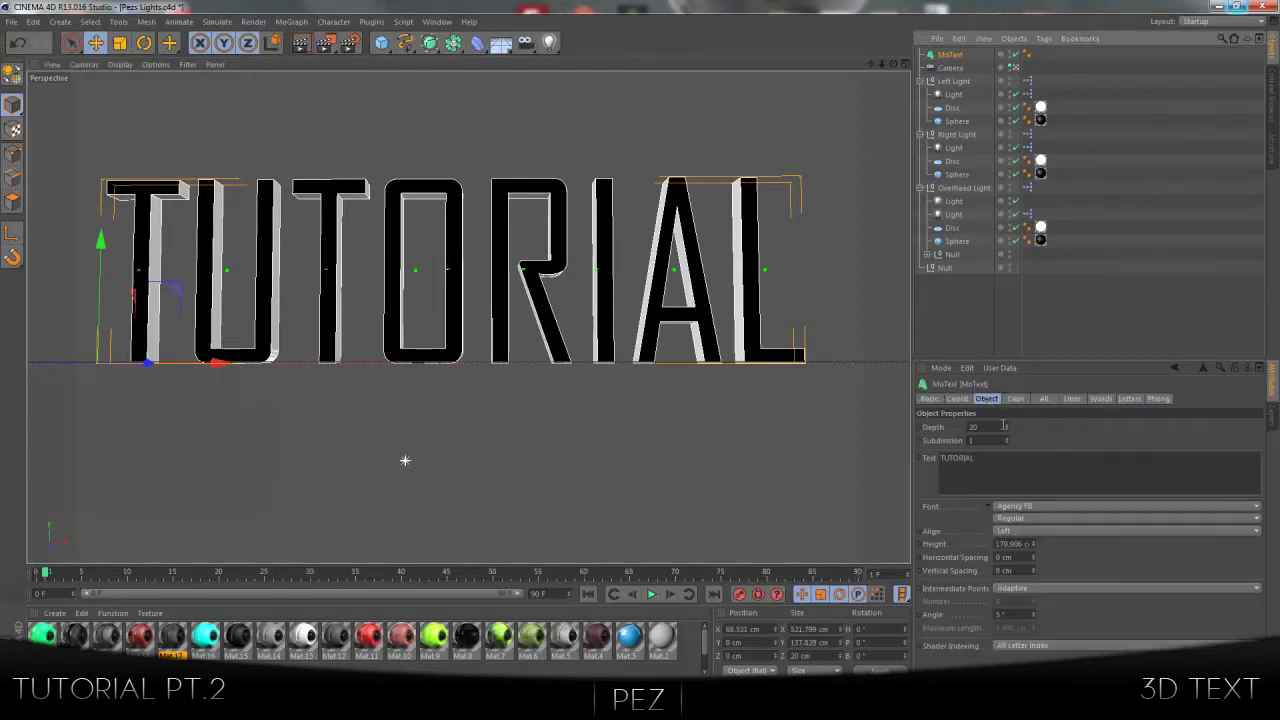
{"action": "double_click", "coordinate": [1004, 426]}
{"action": "type", "text": "150"}
{"action": "key", "text": "Return"}
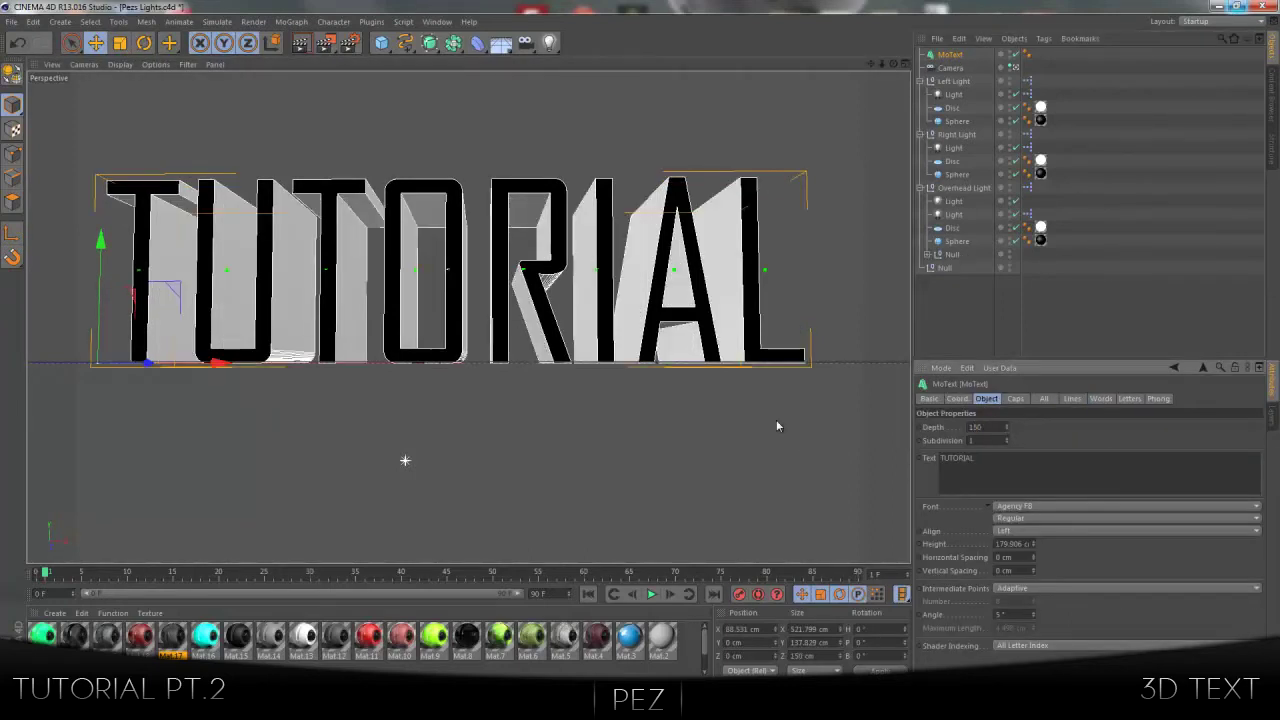
Step: Give the text a Fillet Cap at its start with a radius of 2.498 cm
{"action": "left_click", "coordinate": [1014, 398]}
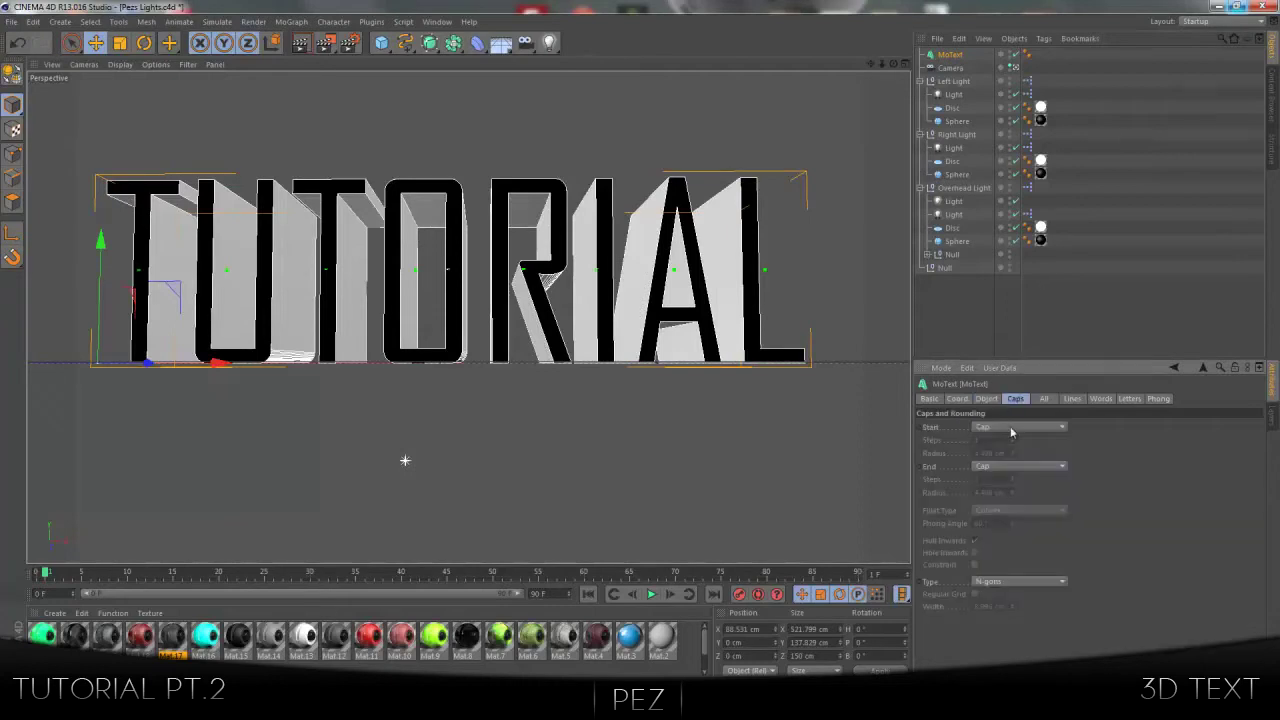
{"action": "left_click", "coordinate": [1010, 426]}
{"action": "left_click", "coordinate": [1008, 483]}
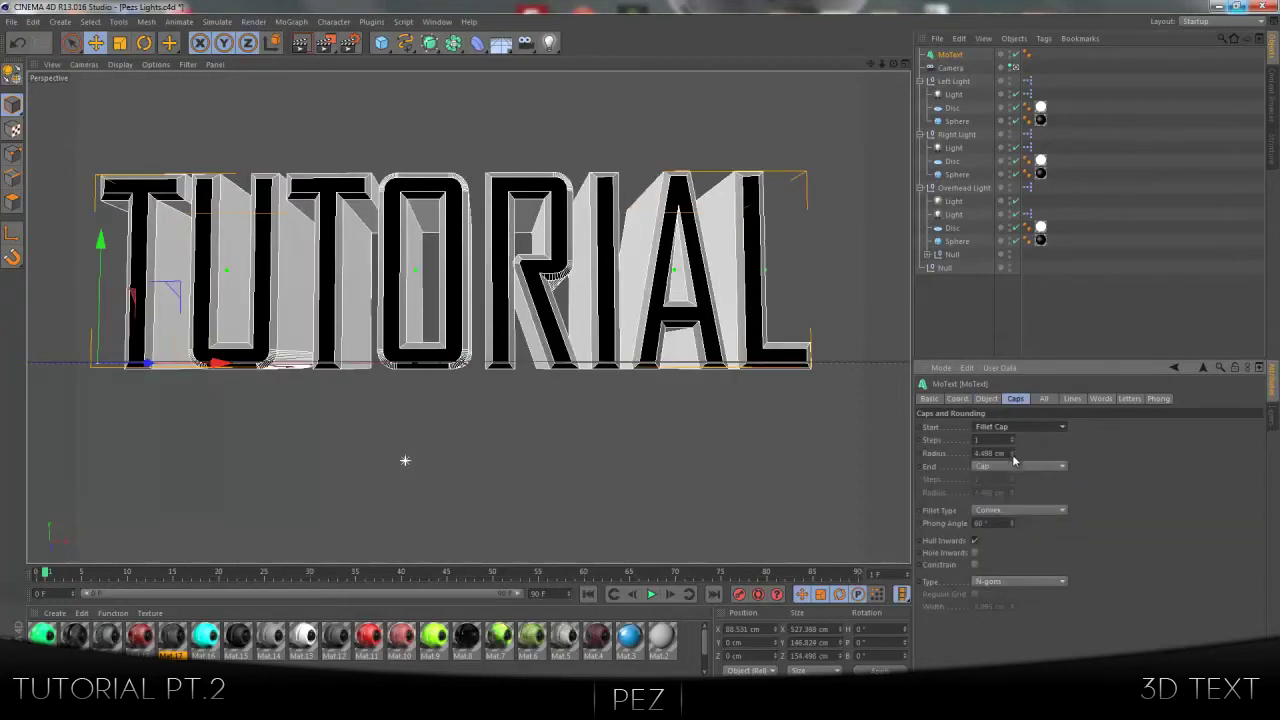
{"action": "left_click", "coordinate": [1012, 456]}
{"action": "left_click", "coordinate": [1012, 456]}
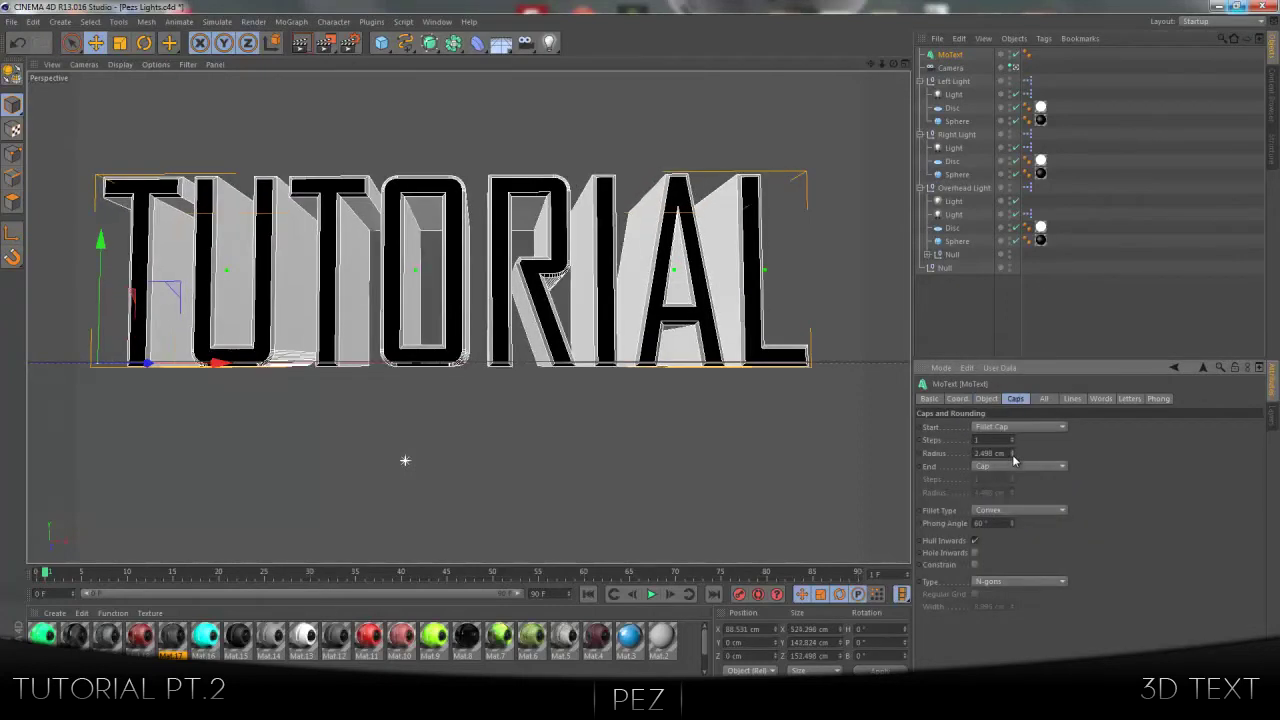
Step: Give the text a Fillet Cap at its end with a radius of 2.498 cm
{"action": "left_click", "coordinate": [1005, 467]}
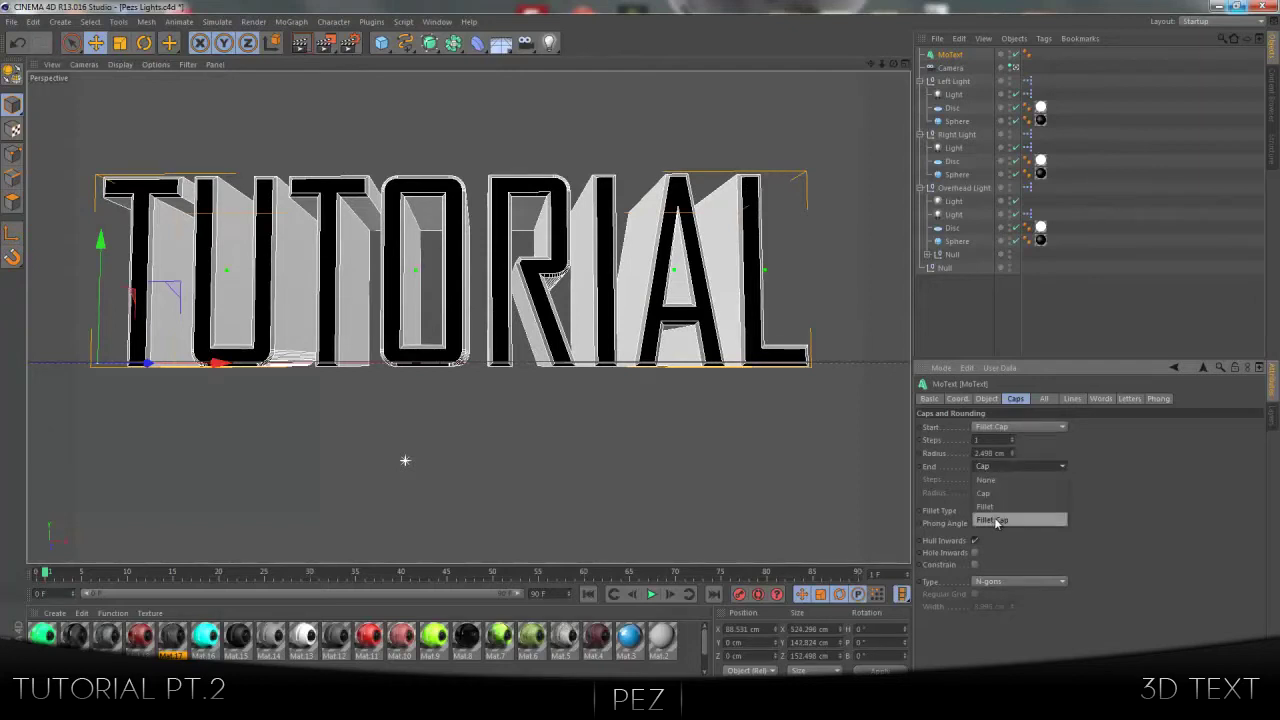
{"action": "left_click", "coordinate": [996, 520]}
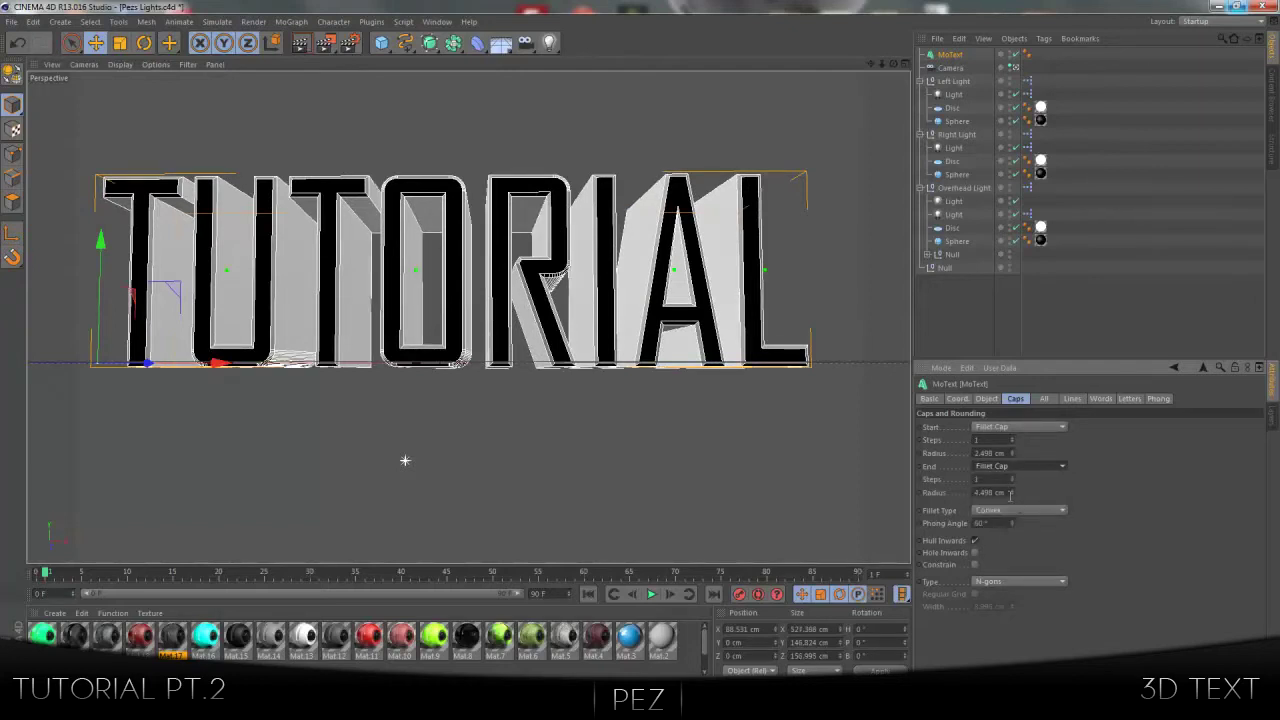
{"action": "left_click", "coordinate": [1012, 496]}
{"action": "left_click", "coordinate": [1012, 496]}
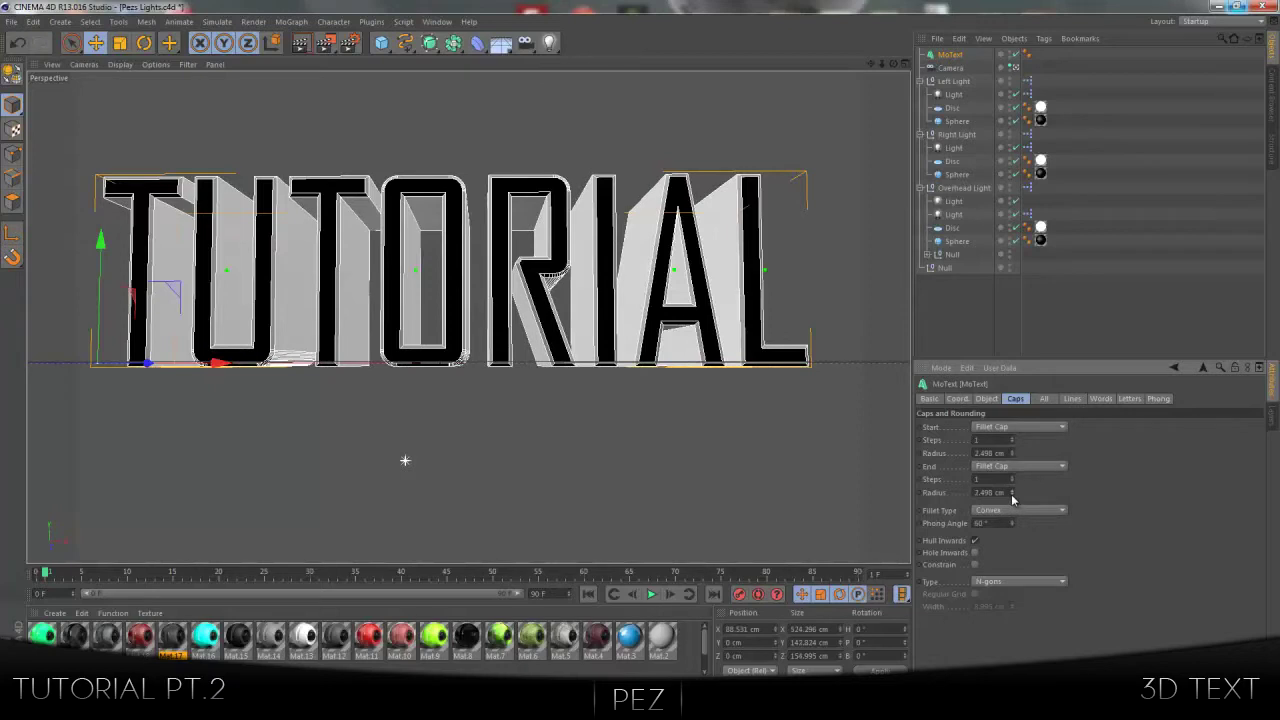
Step: Duplicate the MoText object in the object list by copying and pasting it
{"action": "left_click", "coordinate": [950, 56]}
{"action": "key", "text": "ctrl+c"}
{"action": "key", "text": "ctrl+v"}
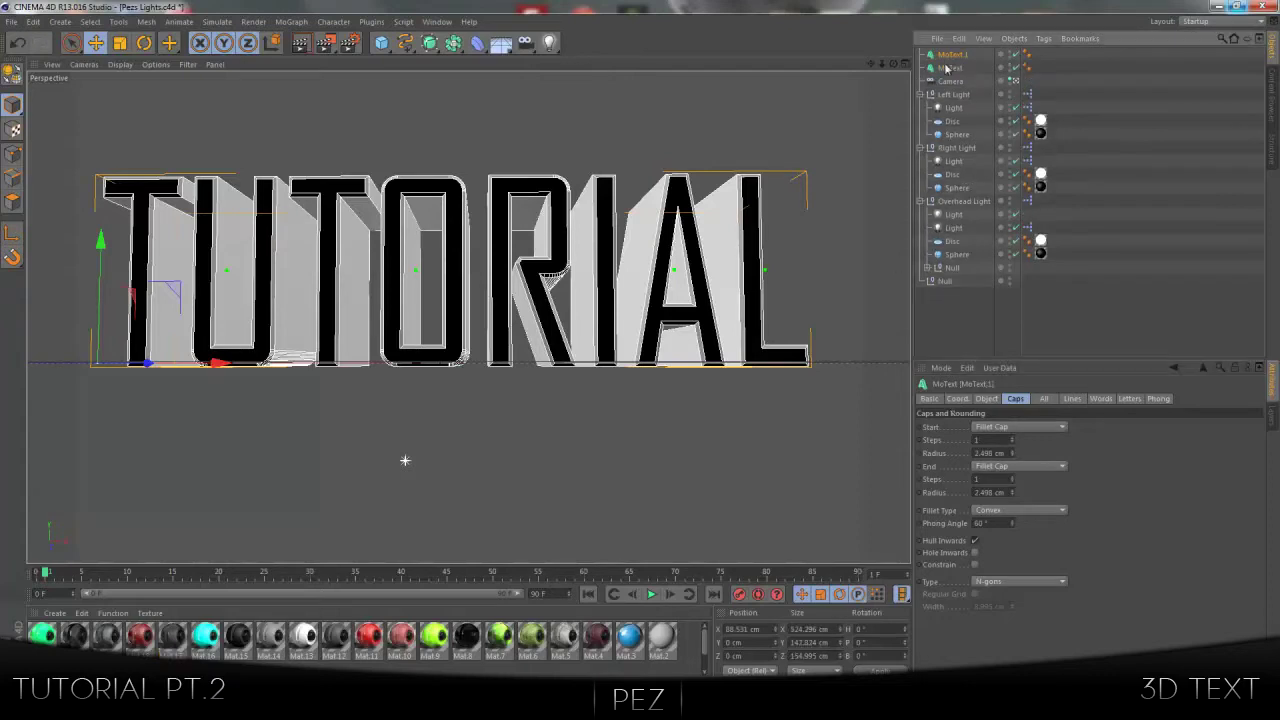
Step: In the Top view, set the duplicated text's depth to 17 and move it to about 3.8 cm along Z
{"action": "middle_click", "coordinate": [446, 205]}
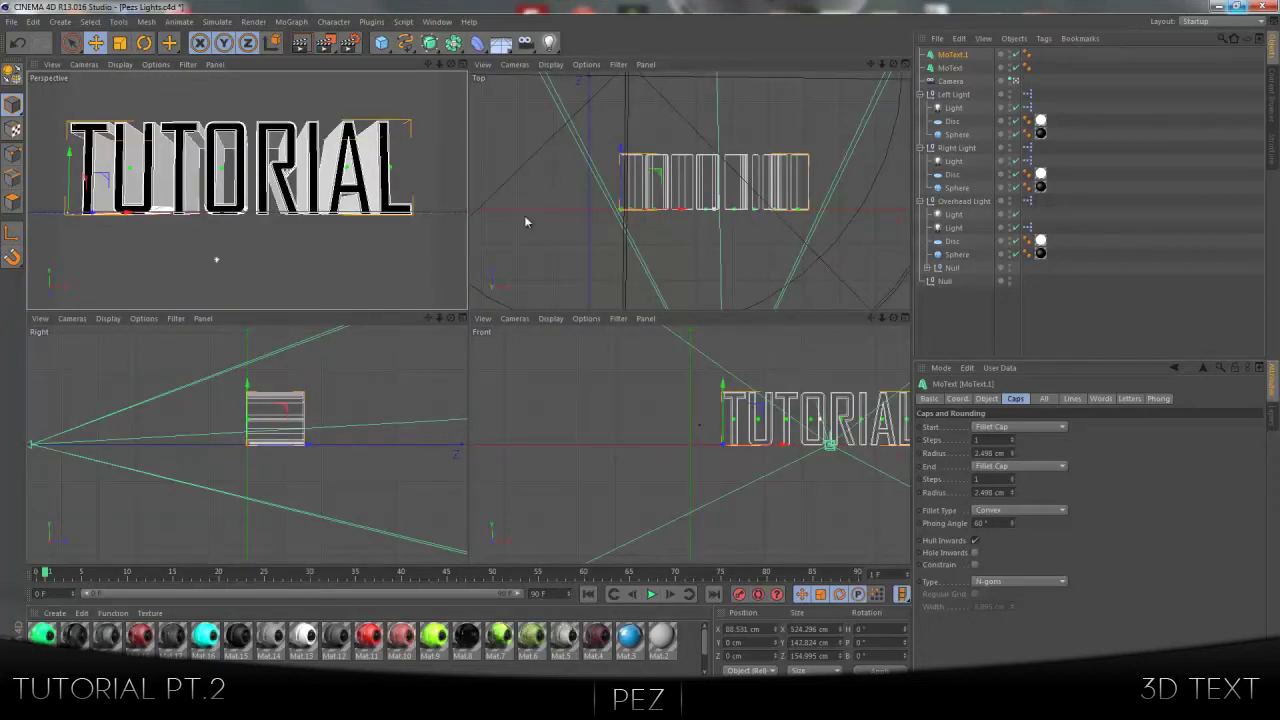
{"action": "left_click", "coordinate": [905, 66]}
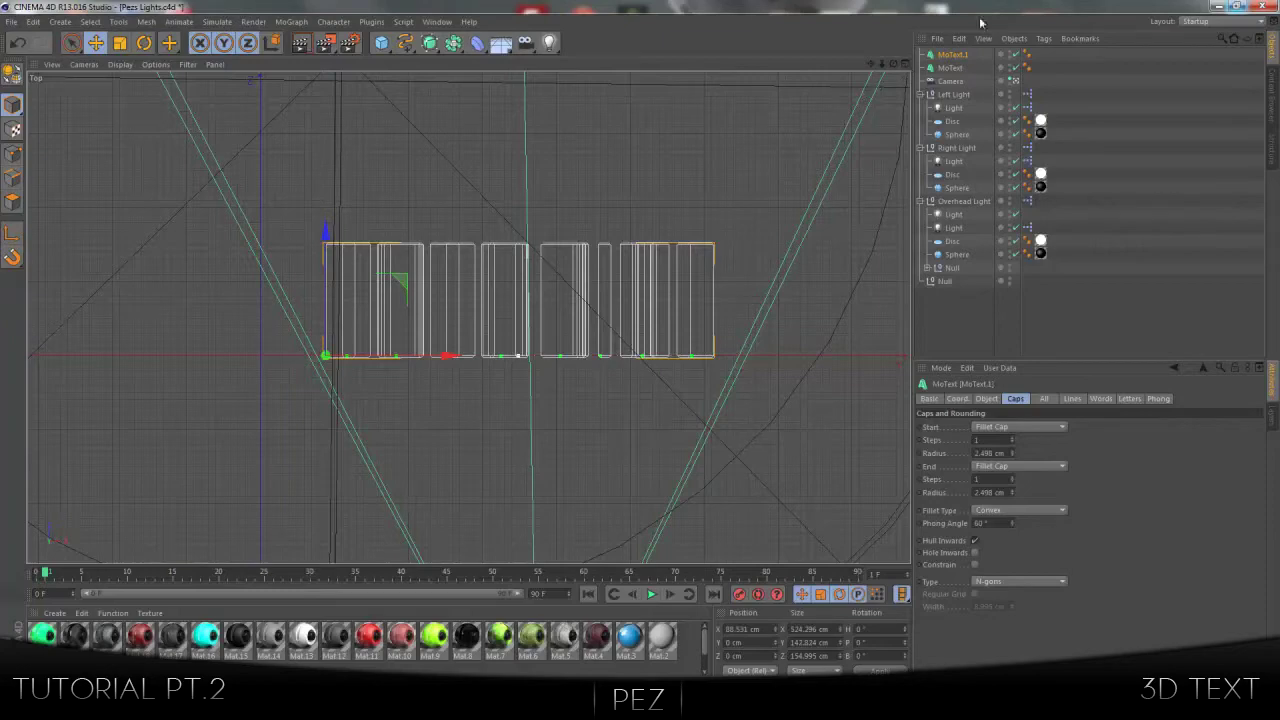
{"action": "scroll", "coordinate": [806, 371], "scroll_direction": "up", "scroll_amount": 2}
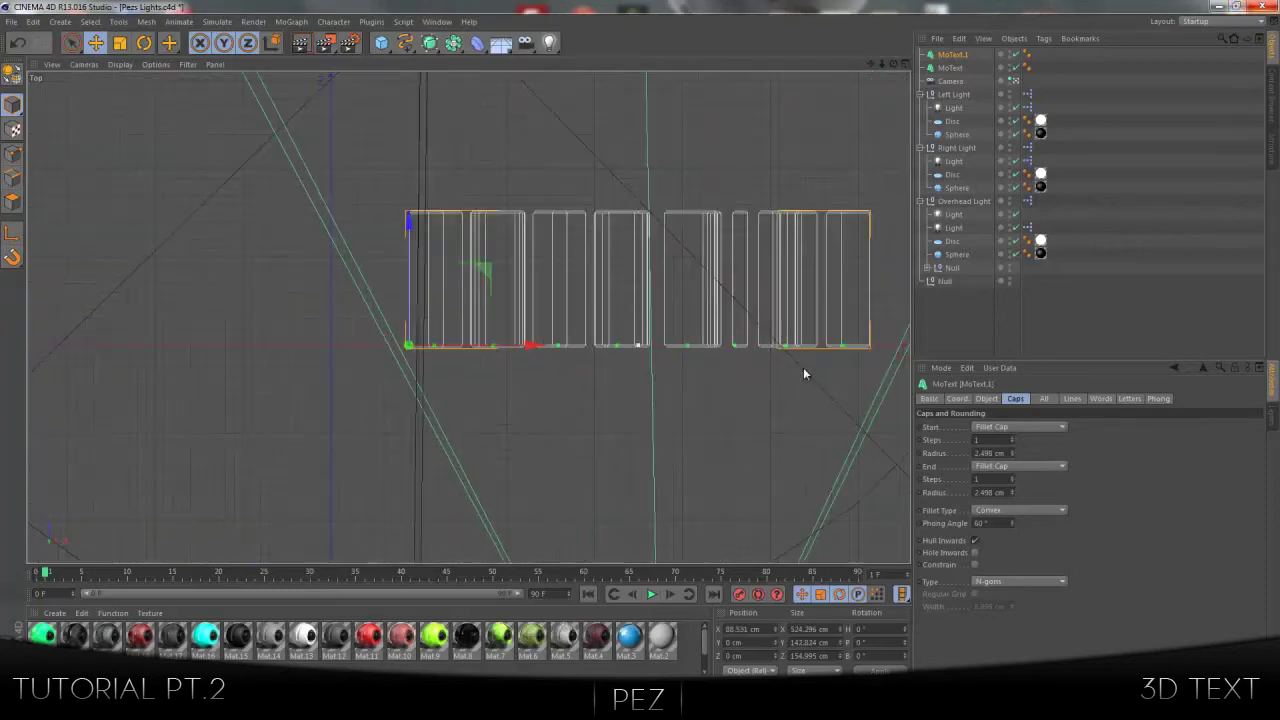
{"action": "middle_click_drag", "start_coordinate": [789, 331], "coordinate": [559, 345]}
{"action": "scroll", "coordinate": [559, 345], "scroll_direction": "up", "scroll_amount": 2}
{"action": "middle_click_drag", "start_coordinate": [226, 317], "coordinate": [351, 363]}
{"action": "scroll", "coordinate": [351, 363], "scroll_direction": "up", "scroll_amount": 1}
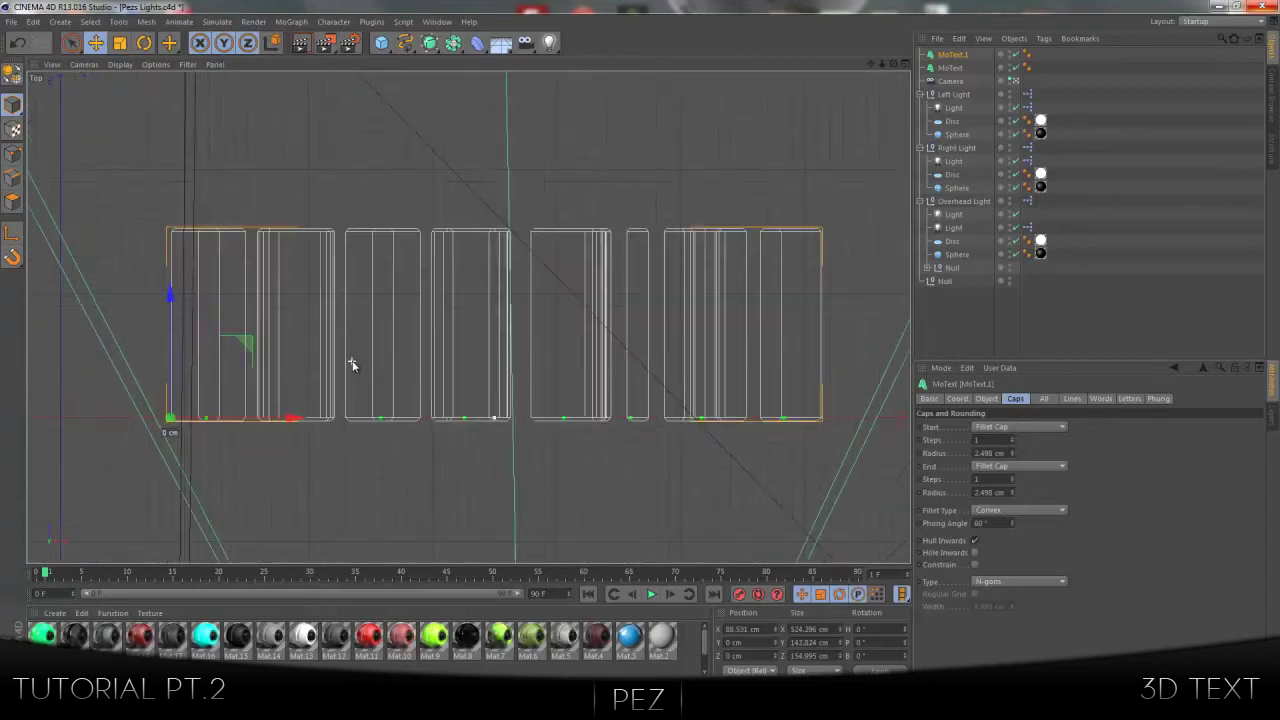
{"action": "middle_click_drag", "start_coordinate": [671, 357], "coordinate": [652, 353]}
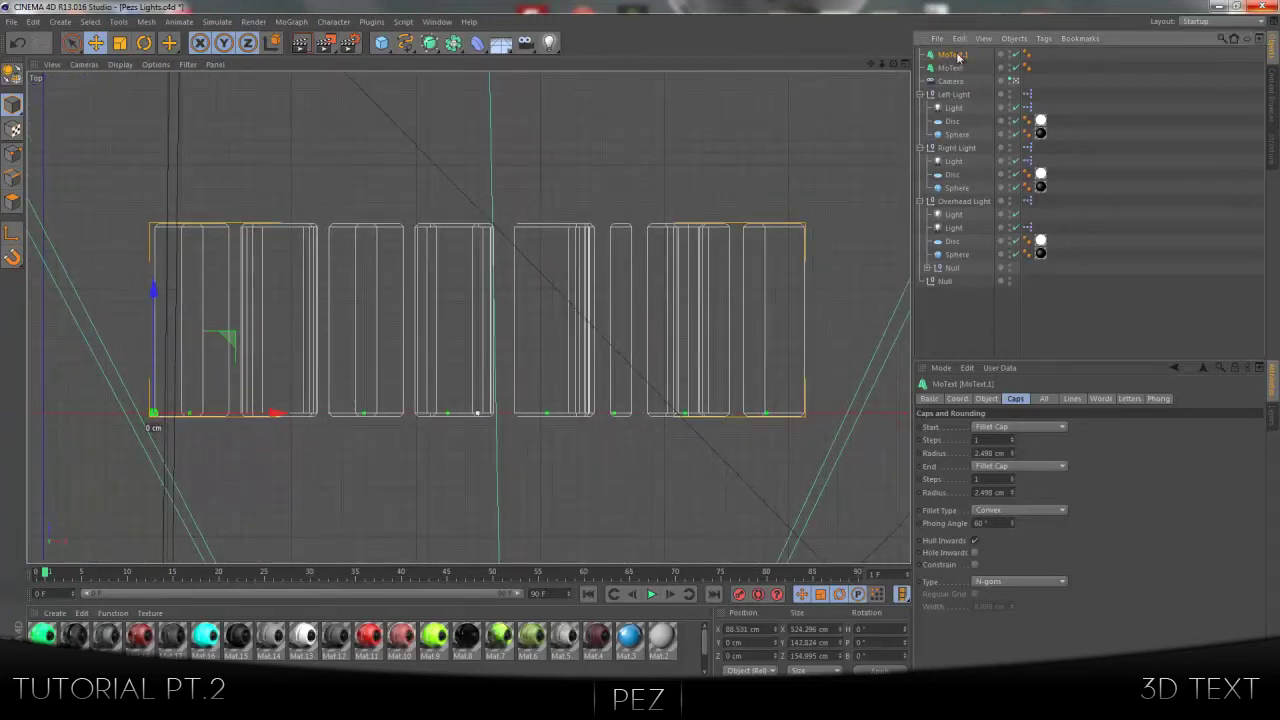
{"action": "left_click", "coordinate": [988, 399]}
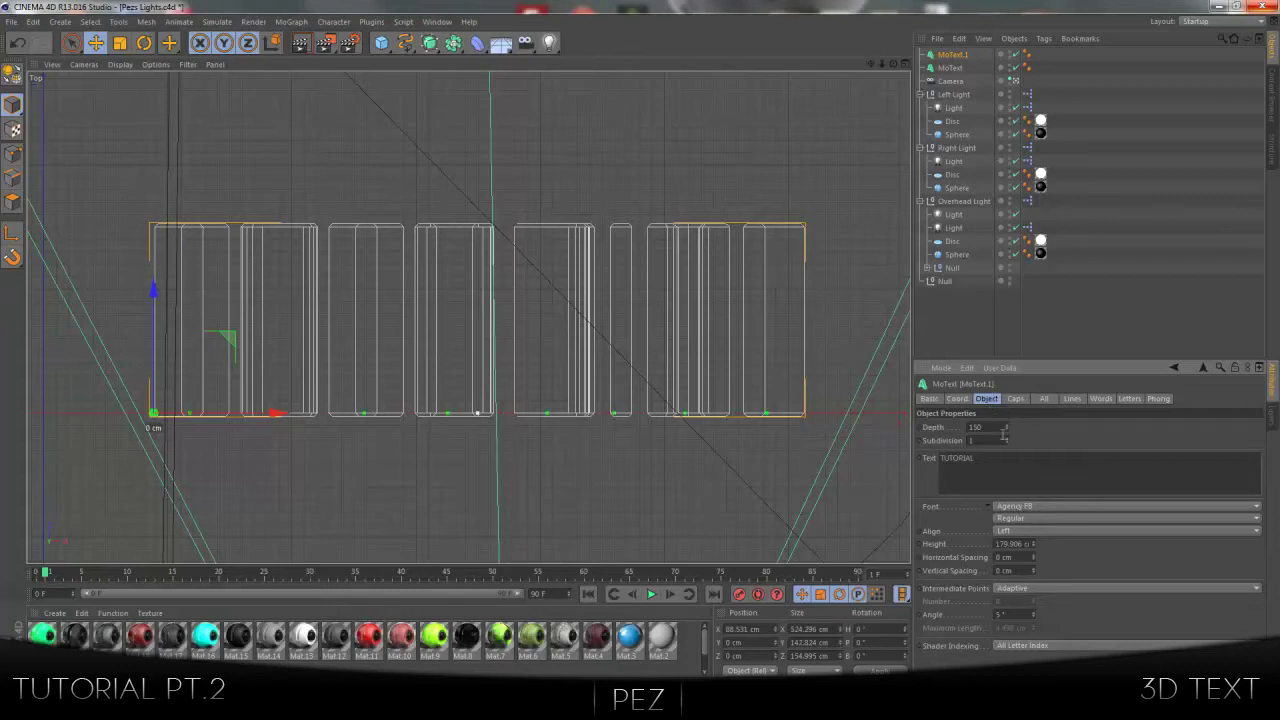
{"action": "left_click_drag", "start_coordinate": [1007, 430], "coordinate": [1006, 433]}
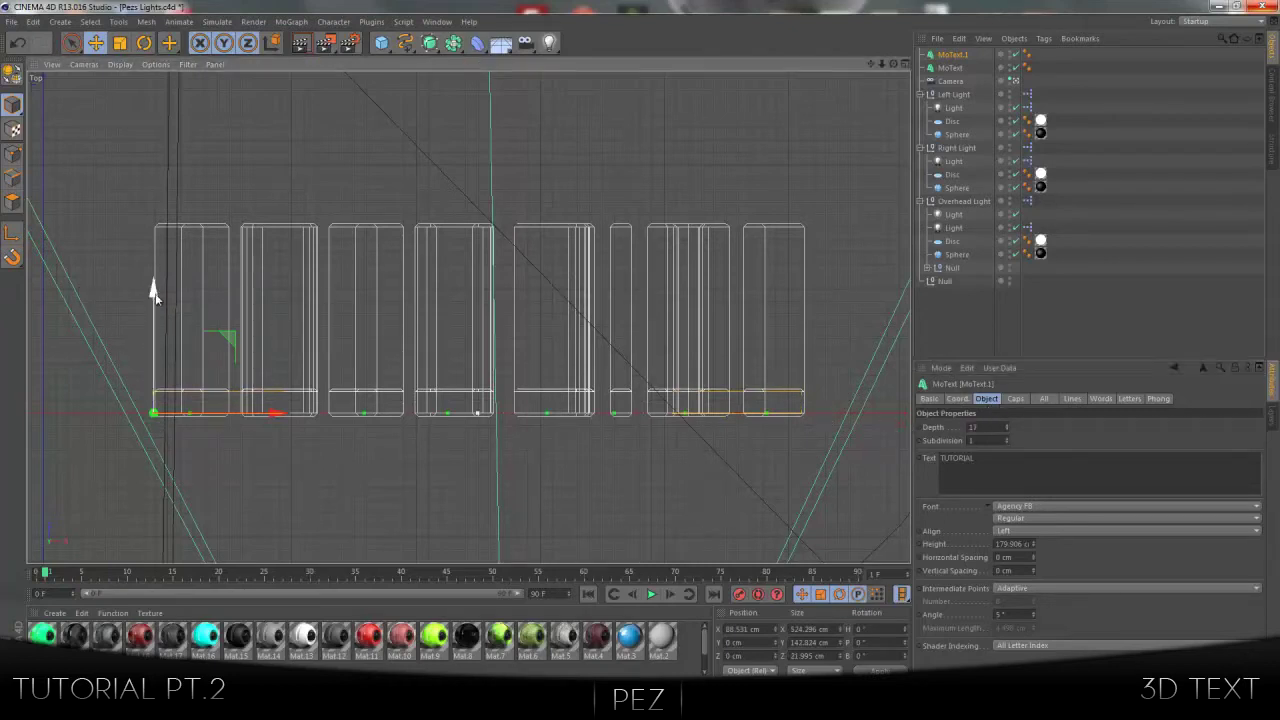
{"action": "left_click_drag", "start_coordinate": [155, 295], "coordinate": [161, 293]}
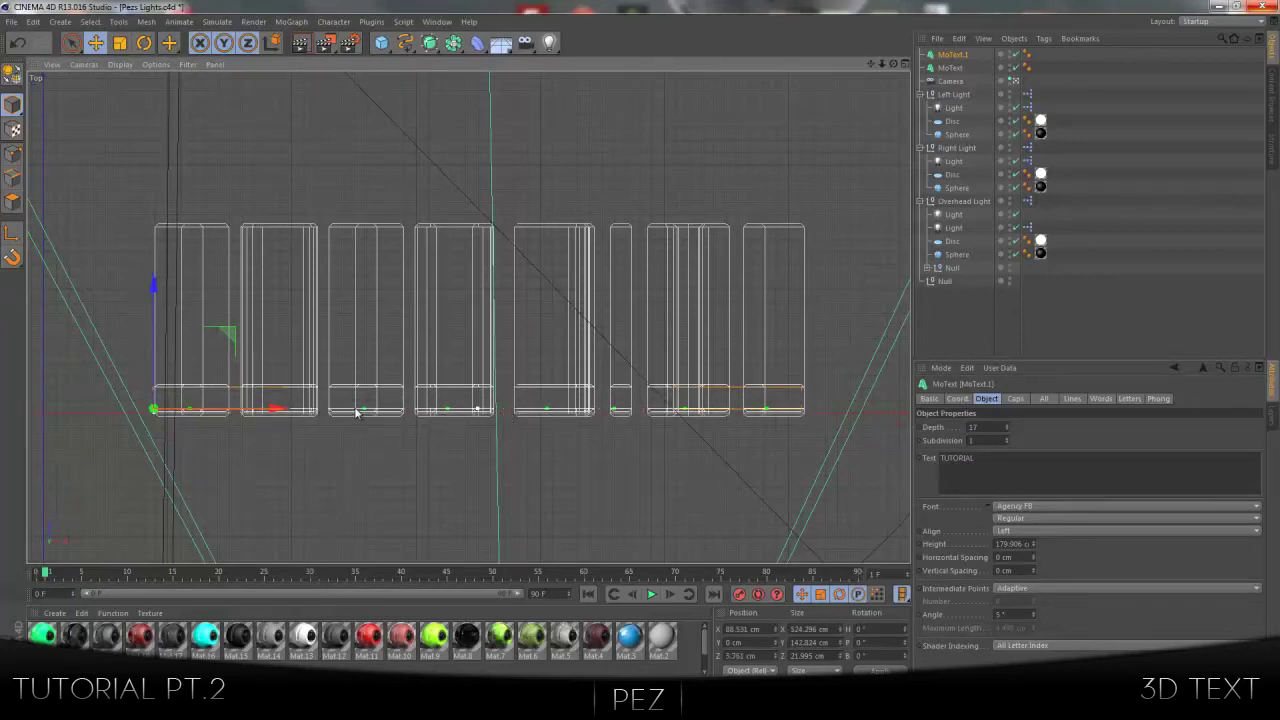
Step: Set the thin text layer's start and end fillet radii to 4.498 cm and move it to about 5.9 cm along Z
{"action": "left_click", "coordinate": [1017, 400]}
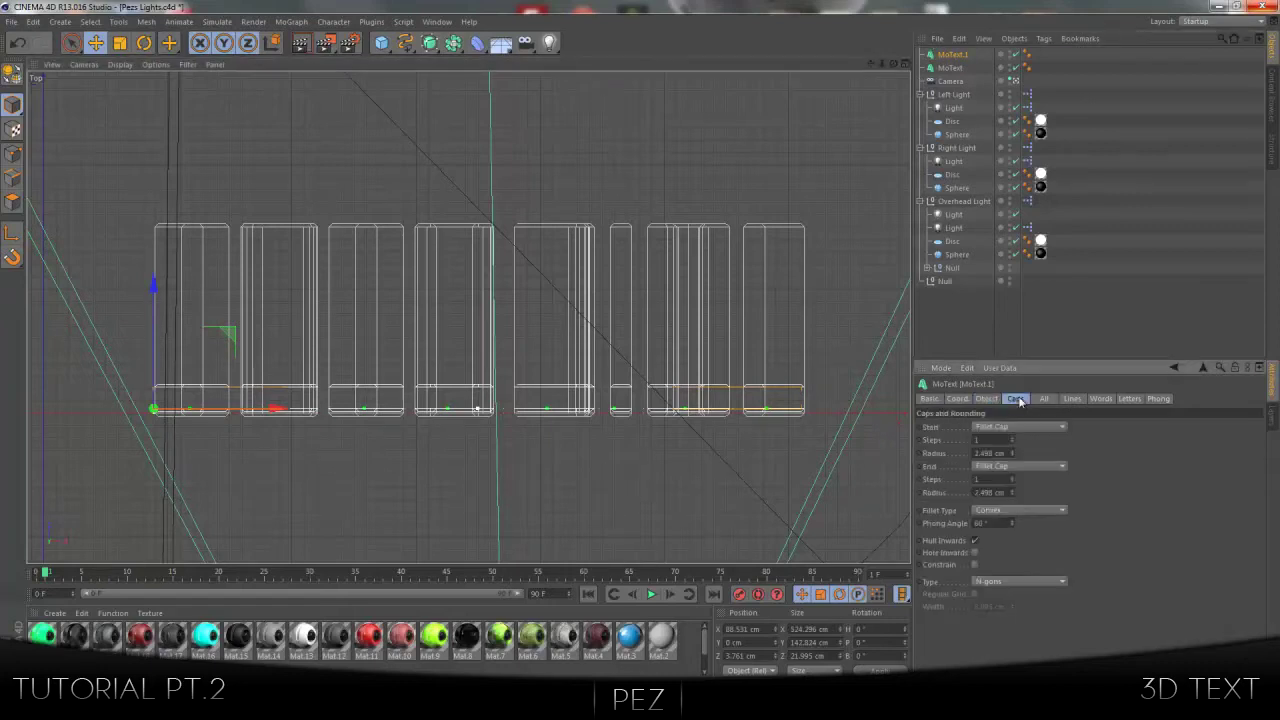
{"action": "left_click", "coordinate": [1012, 452]}
{"action": "left_click", "coordinate": [1012, 452]}
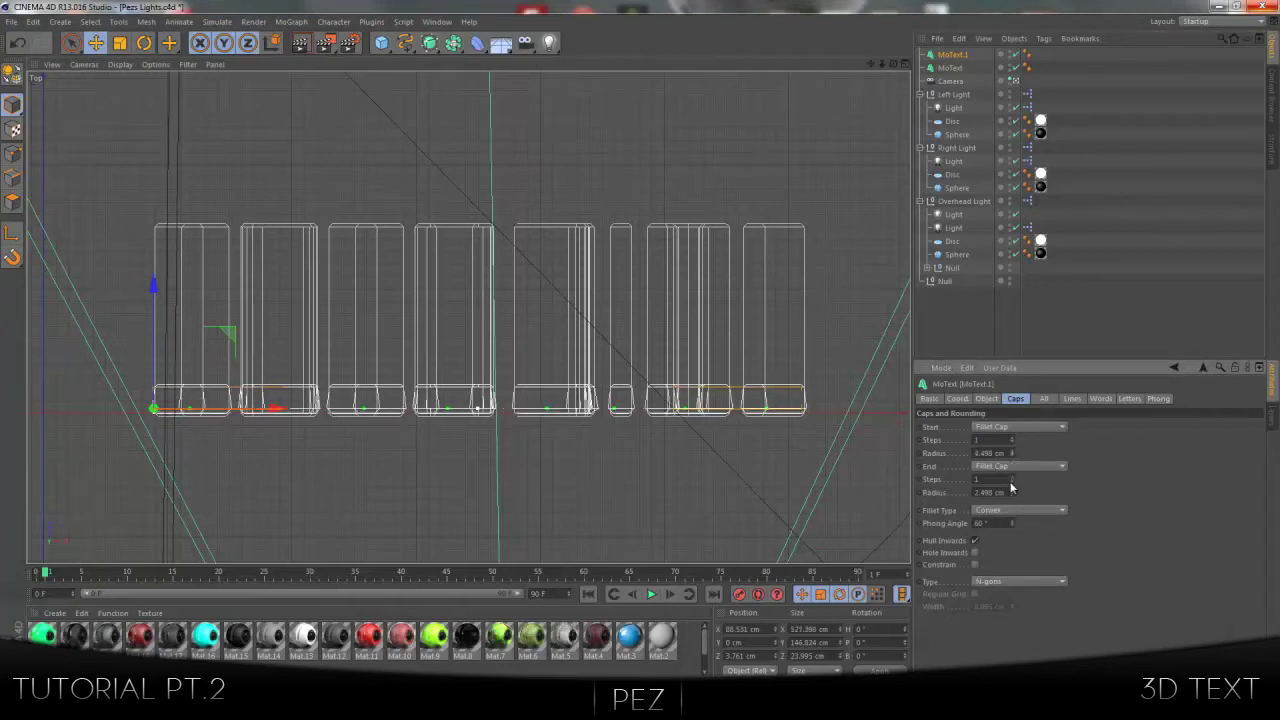
{"action": "left_click", "coordinate": [1012, 490]}
{"action": "left_click", "coordinate": [1012, 490]}
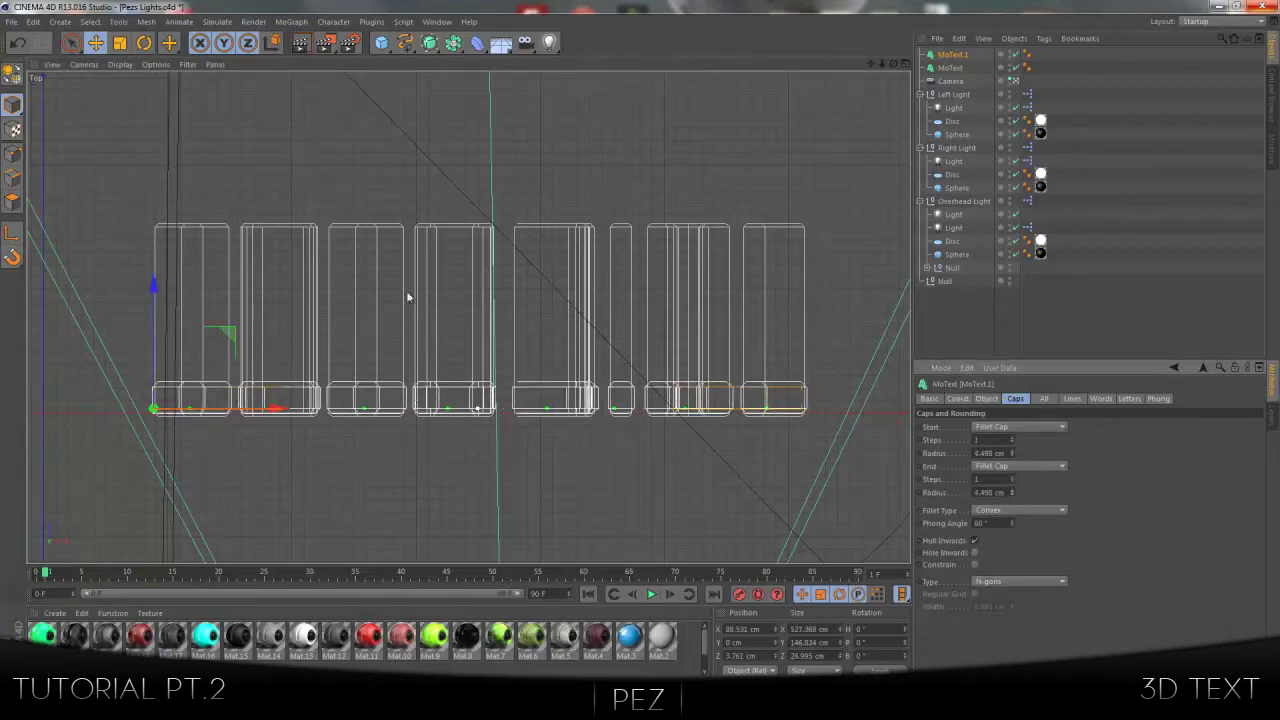
{"action": "left_click_drag", "start_coordinate": [150, 292], "coordinate": [153, 289]}
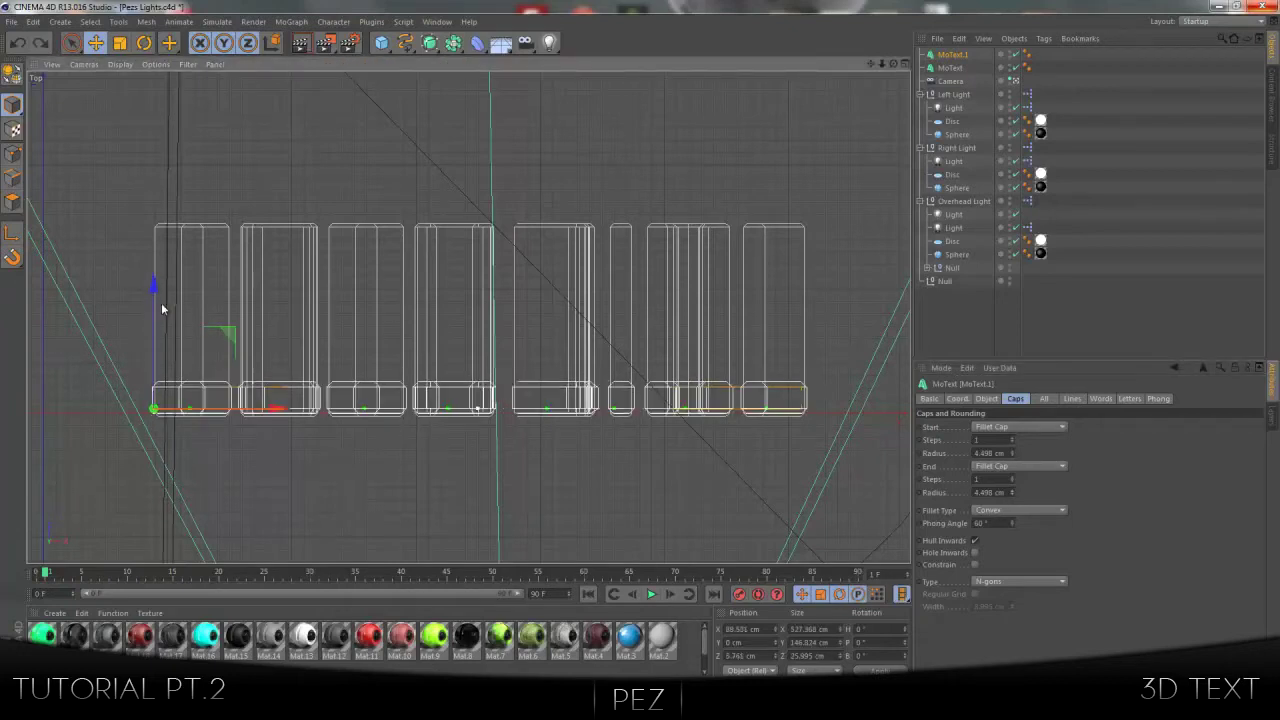
{"action": "left_click_drag", "start_coordinate": [152, 287], "coordinate": [153, 283]}
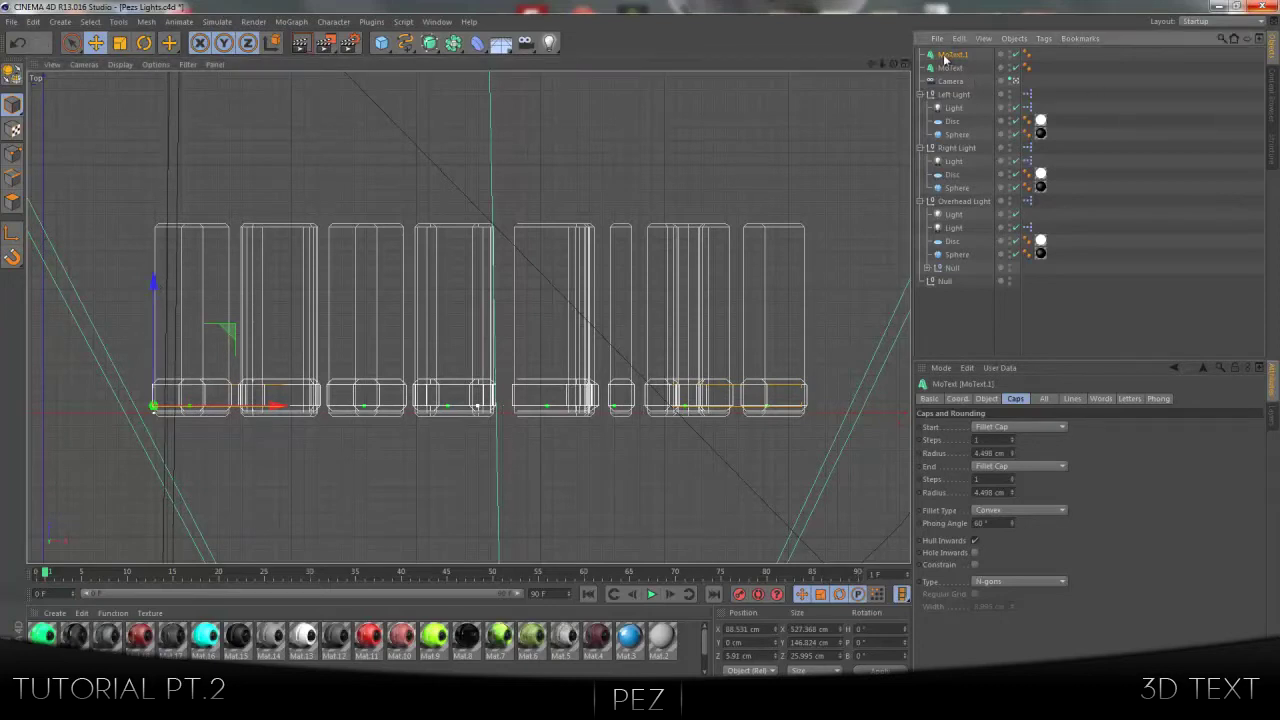
Step: Duplicate the thin text layer and place the copy directly behind it, at about 35 cm along Z
{"action": "left_click_drag", "start_coordinate": [933, 58], "coordinate": [935, 76], "text": "ctrl"}
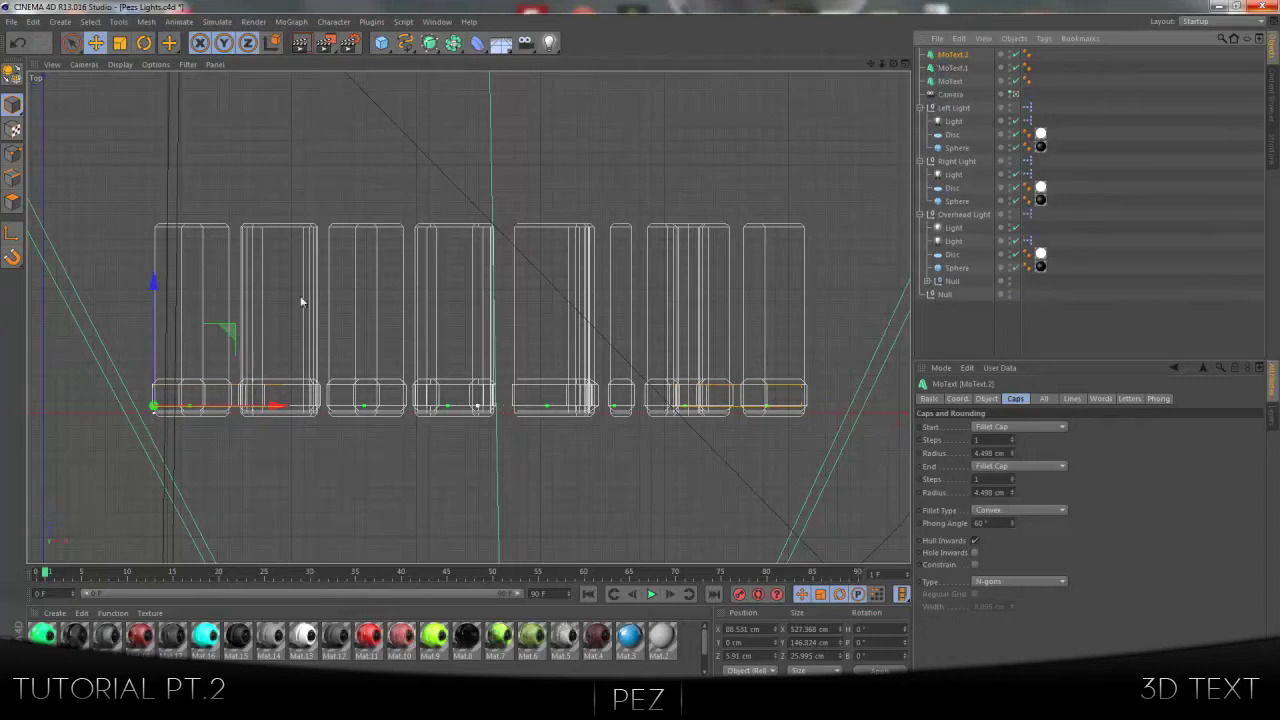
{"action": "left_click_drag", "start_coordinate": [155, 284], "coordinate": [157, 257]}
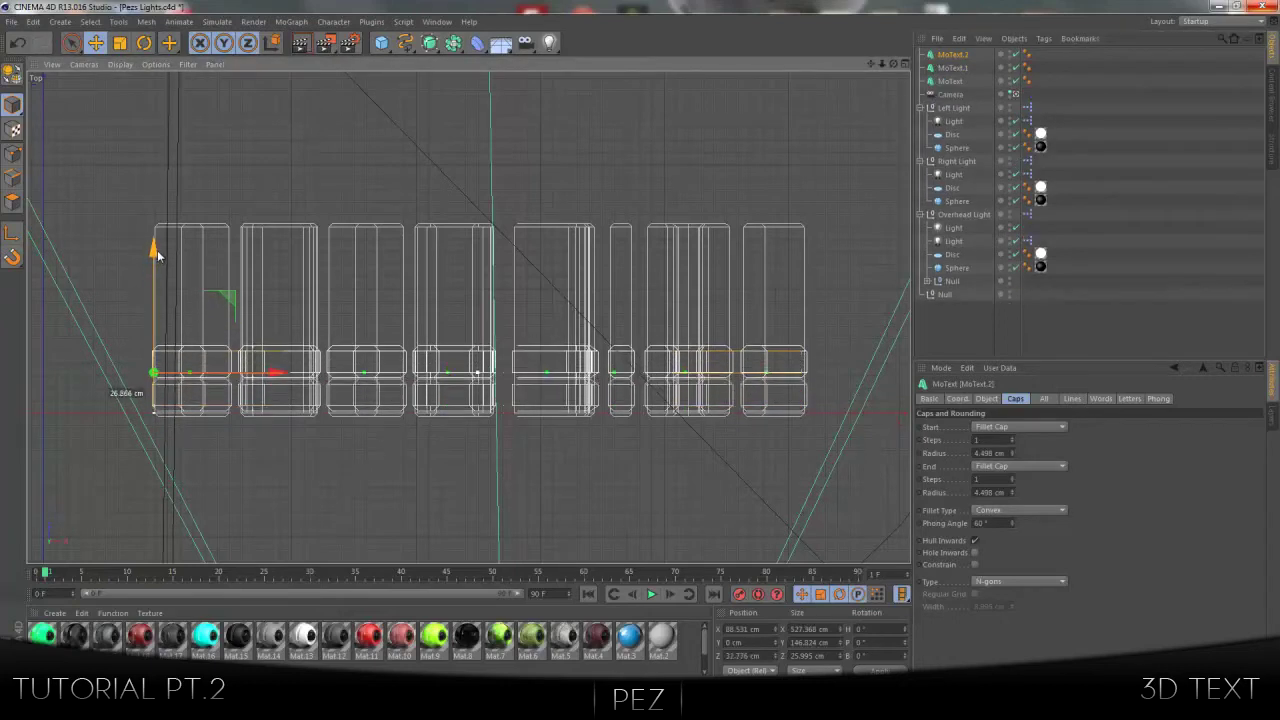
{"action": "left_click_drag", "start_coordinate": [157, 253], "coordinate": [158, 248]}
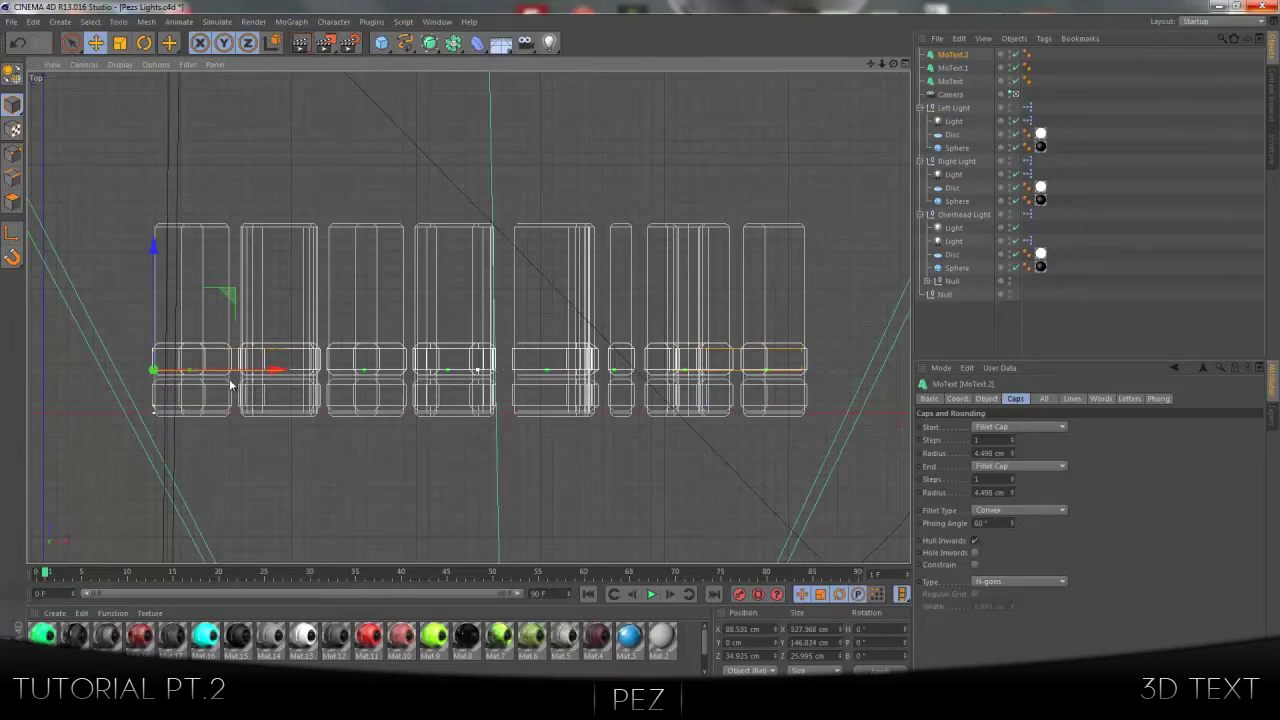
{"action": "scroll", "coordinate": [225, 384], "scroll_direction": "up", "scroll_amount": 10}
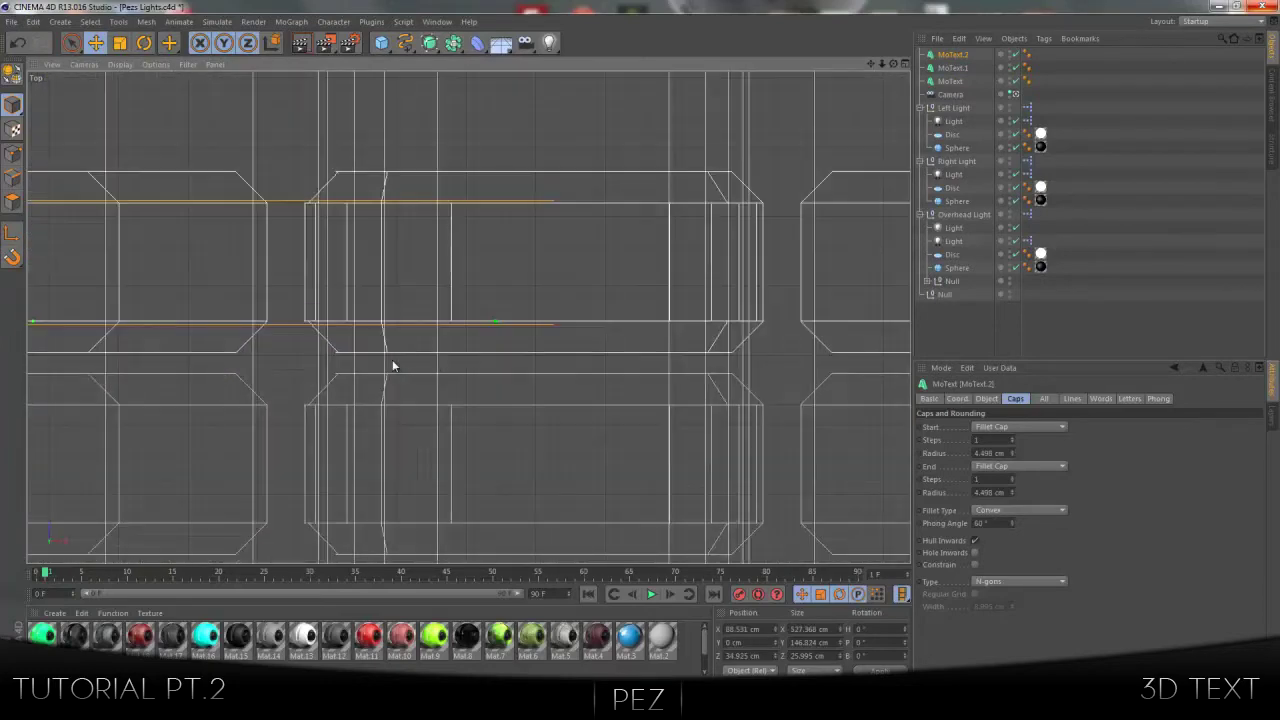
{"action": "scroll", "coordinate": [391, 363], "scroll_direction": "down", "scroll_amount": 6}
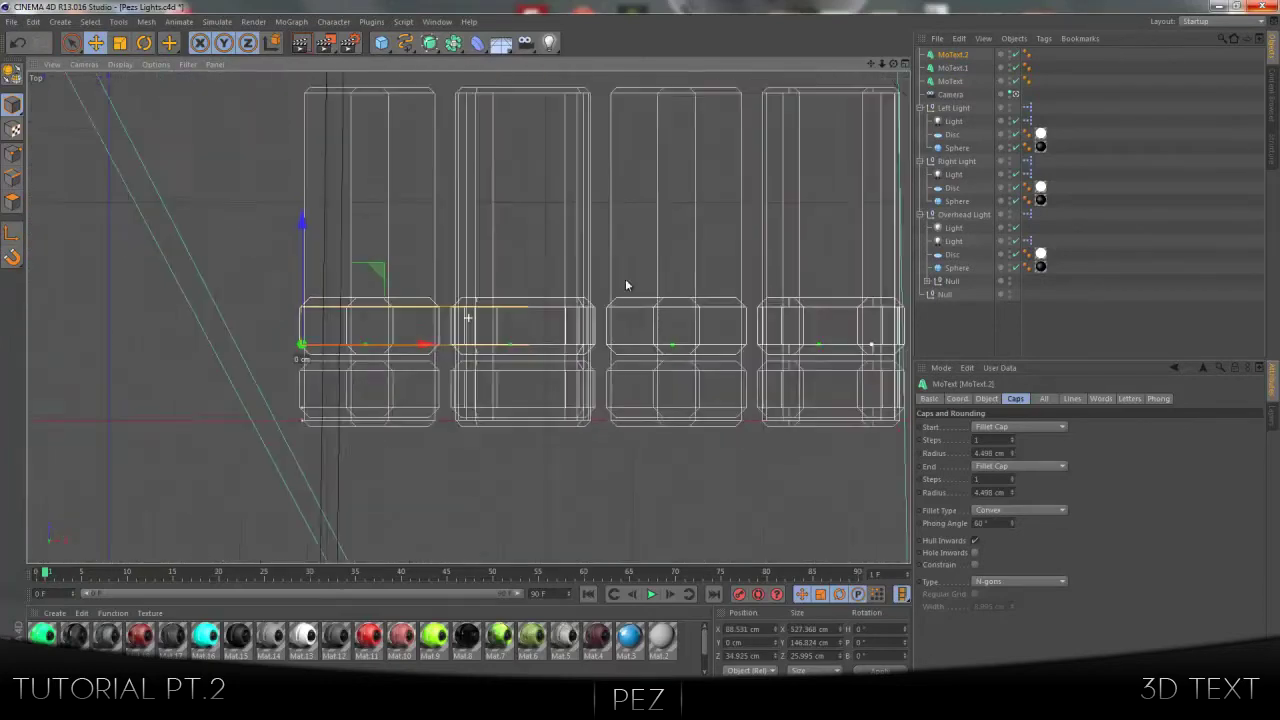
{"action": "scroll", "coordinate": [333, 314], "scroll_direction": "down", "scroll_amount": 6}
{"action": "scroll", "coordinate": [494, 289], "scroll_direction": "up", "scroll_amount": 2}
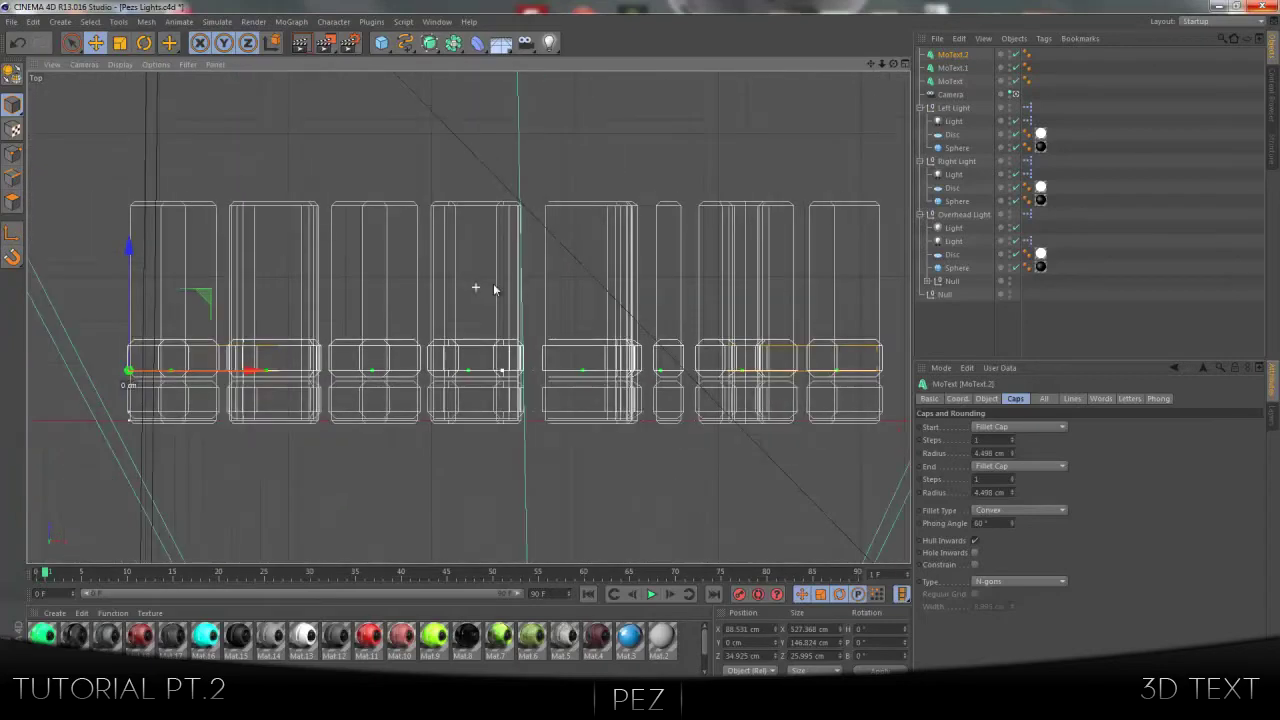
Step: Add three more copies of the thin layer in a row behind it, about 29 cm apart, ending at about 121 cm along Z
{"action": "middle_click_drag", "start_coordinate": [701, 322], "coordinate": [648, 340], "text": "alt"}
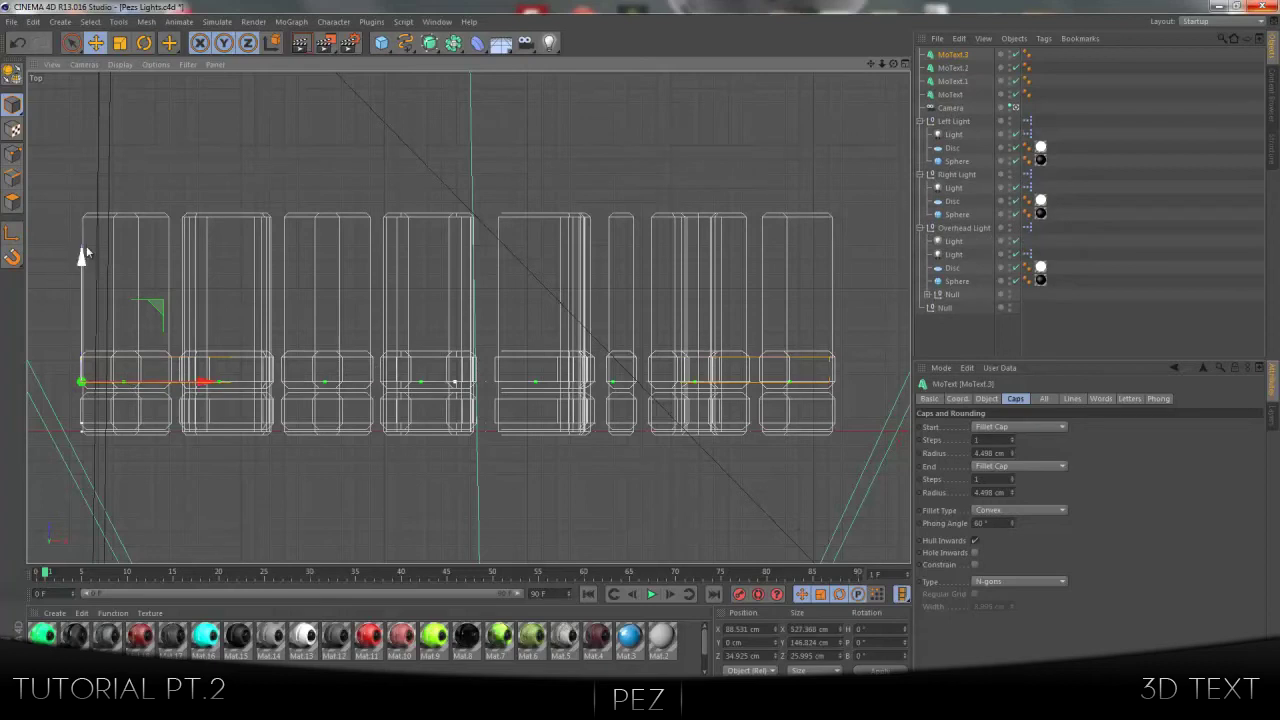
{"action": "left_click_drag", "start_coordinate": [83, 262], "coordinate": [88, 228], "text": "ctrl"}
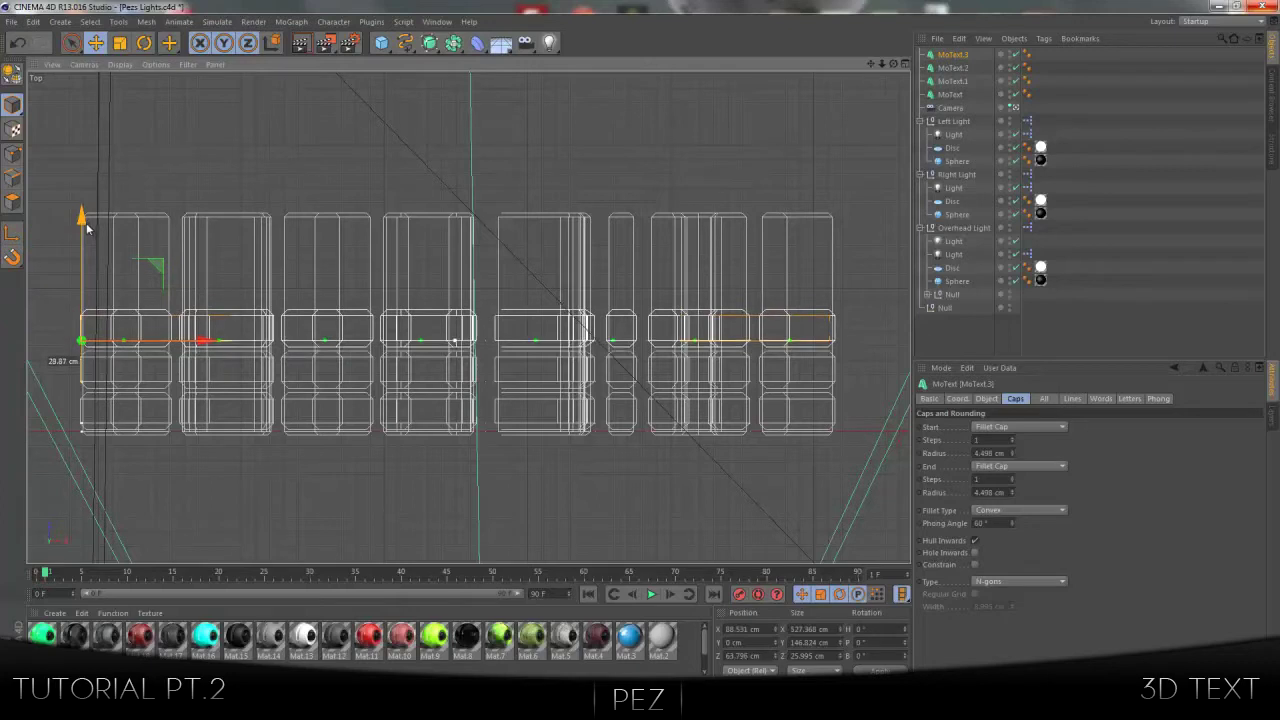
{"action": "left_click_drag", "start_coordinate": [86, 228], "coordinate": [93, 135], "text": "ctrl"}
{"action": "key", "text": "ctrl+z"}
{"action": "key", "text": "ctrl+v"}
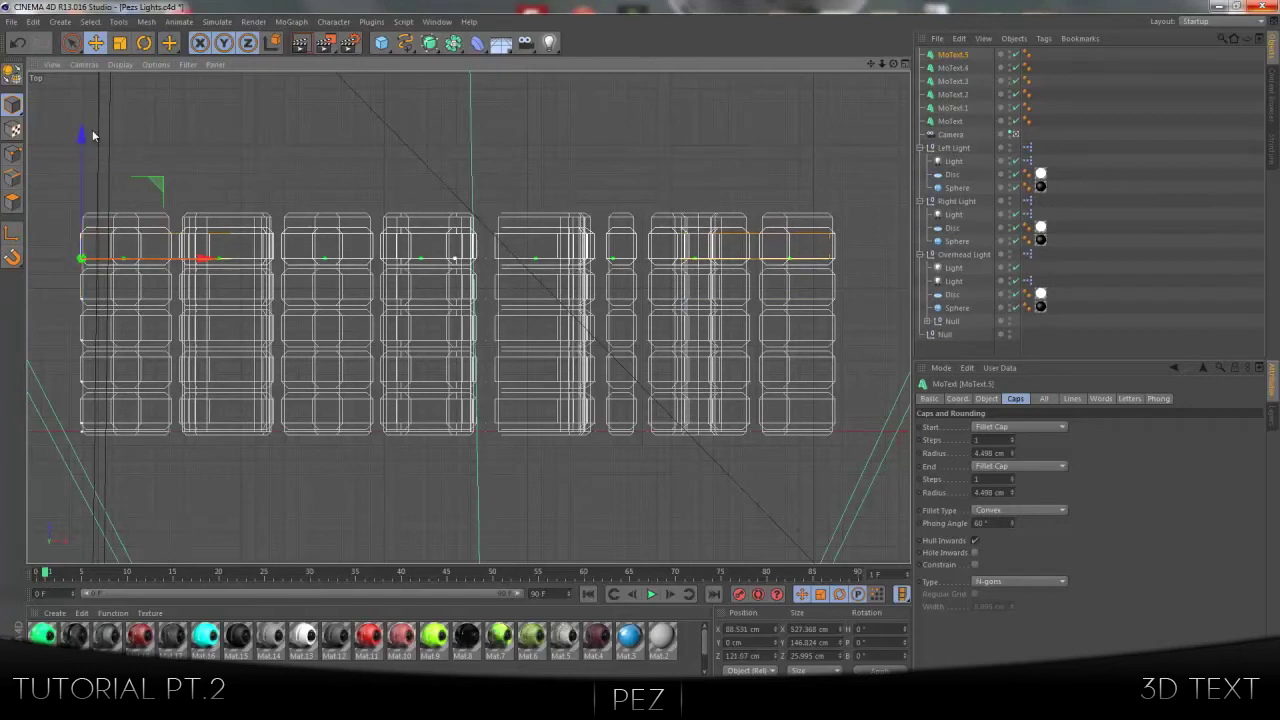
Step: Set the original MoText's depth to 174 and add another thin layer copy at about 149 cm along Z
{"action": "left_click", "coordinate": [950, 121]}
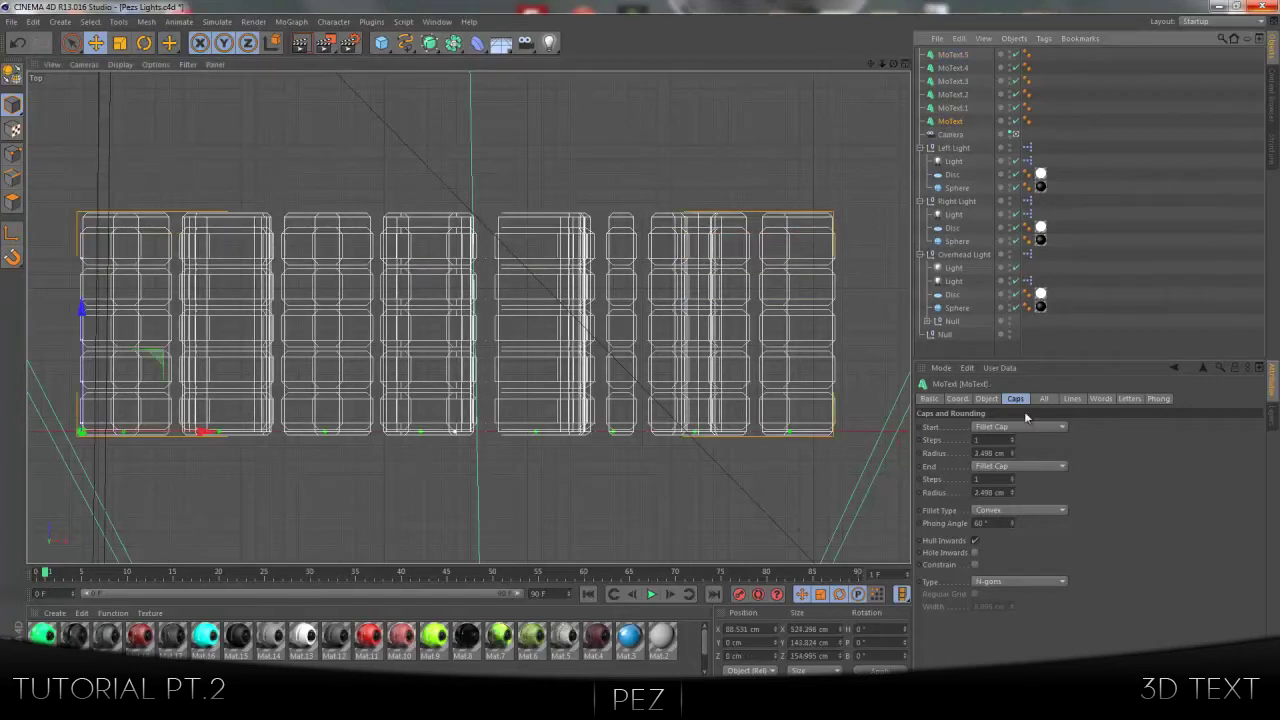
{"action": "left_click", "coordinate": [985, 399]}
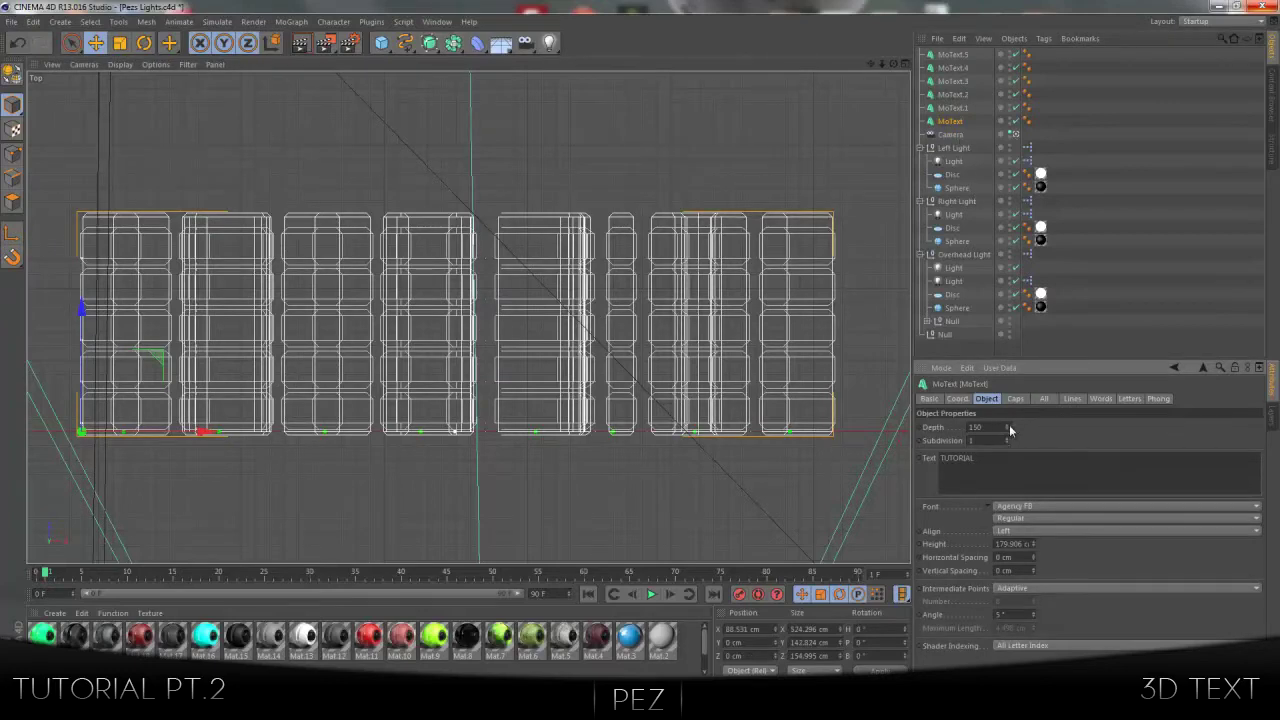
{"action": "left_click_drag", "start_coordinate": [1009, 428], "coordinate": [1007, 424]}
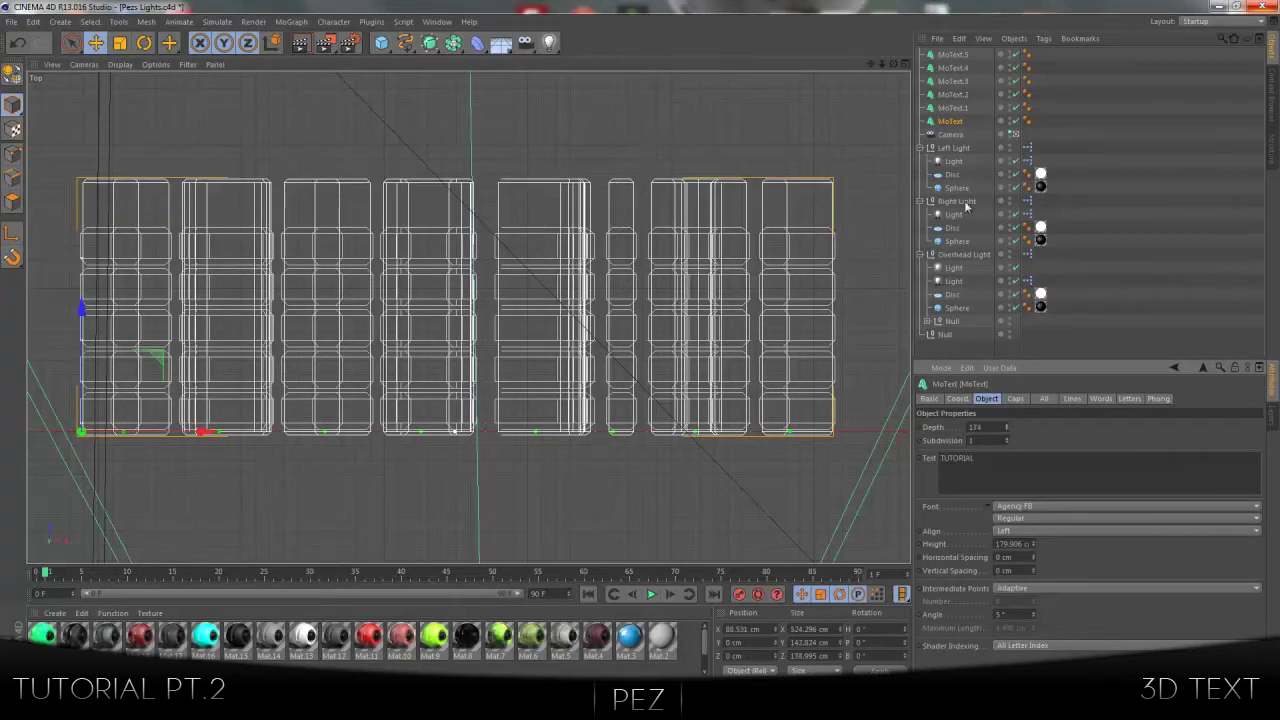
{"action": "key", "text": "ctrl+v"}
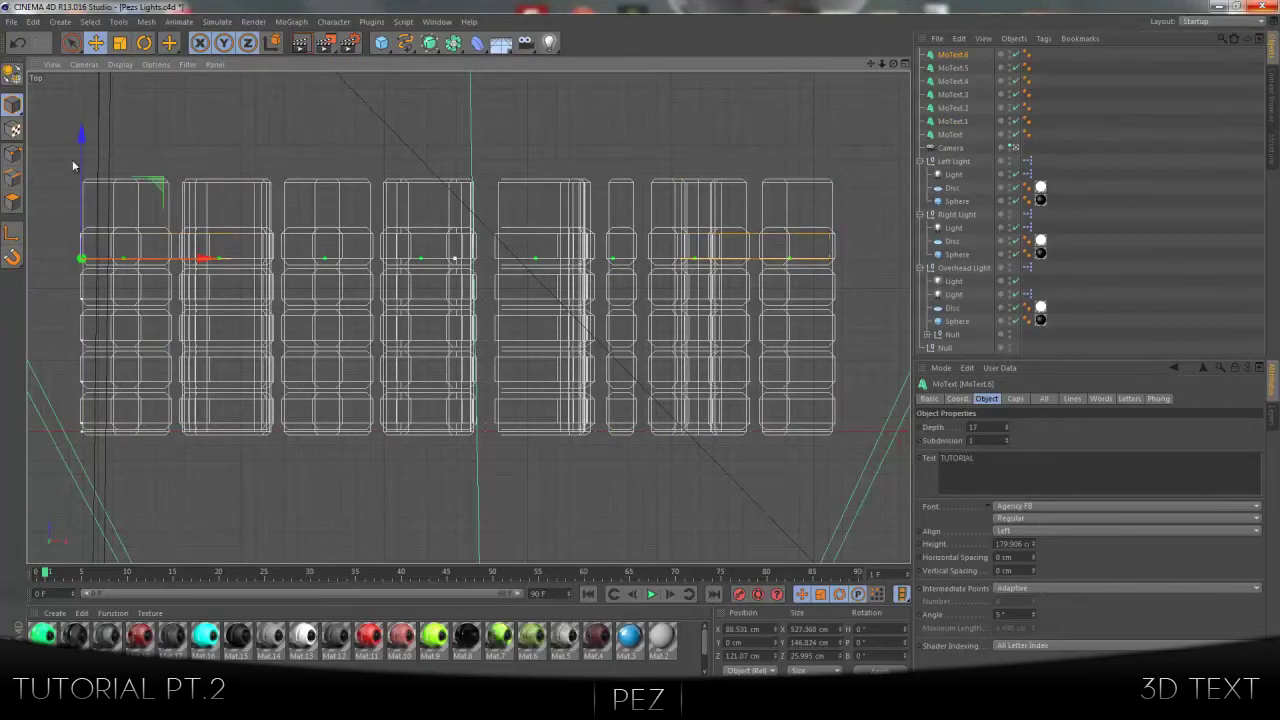
{"action": "left_click_drag", "start_coordinate": [82, 135], "coordinate": [83, 104]}
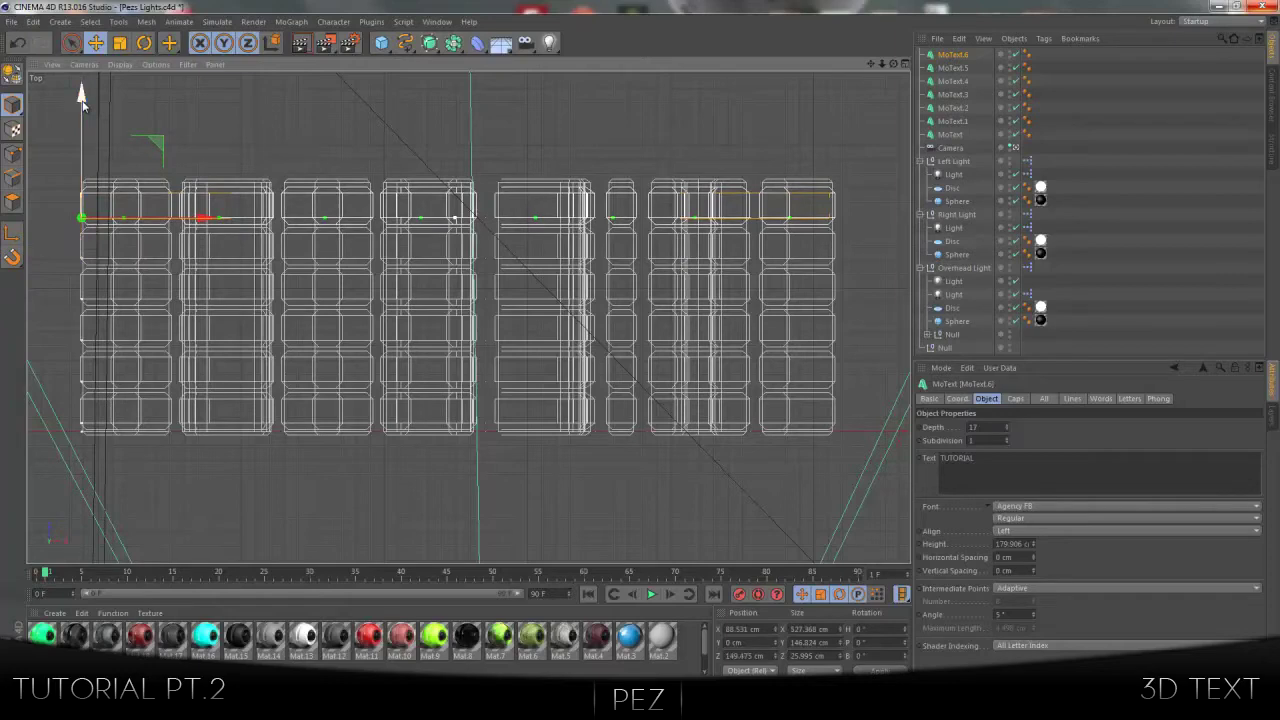
Step: Fine-tune the original MoText's depth to 172 so its back fits within the rearmost thin layer
{"action": "left_click", "coordinate": [950, 134]}
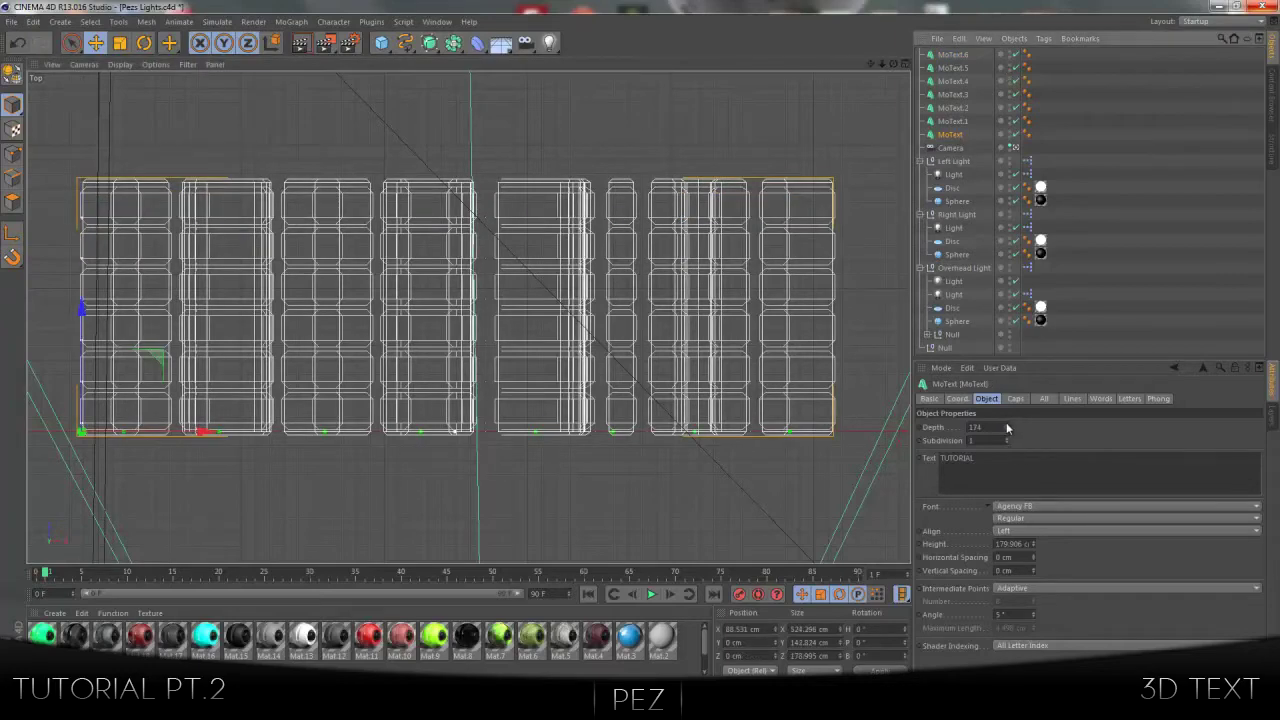
{"action": "left_click", "coordinate": [1006, 424]}
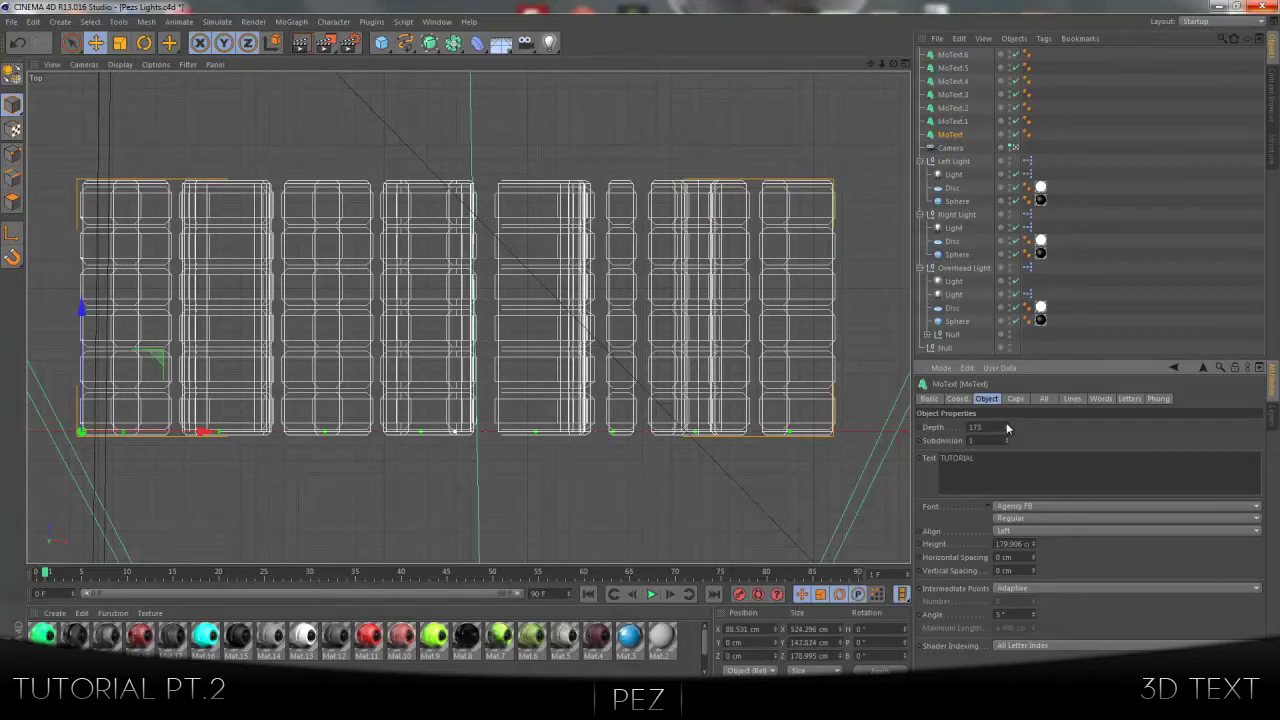
{"action": "left_click", "coordinate": [1006, 428]}
{"action": "left_click", "coordinate": [1006, 423]}
{"action": "left_click", "coordinate": [1006, 423]}
{"action": "left_click", "coordinate": [1007, 430]}
{"action": "left_click", "coordinate": [1007, 430]}
{"action": "left_click", "coordinate": [1007, 430]}
{"action": "left_click", "coordinate": [1006, 424]}
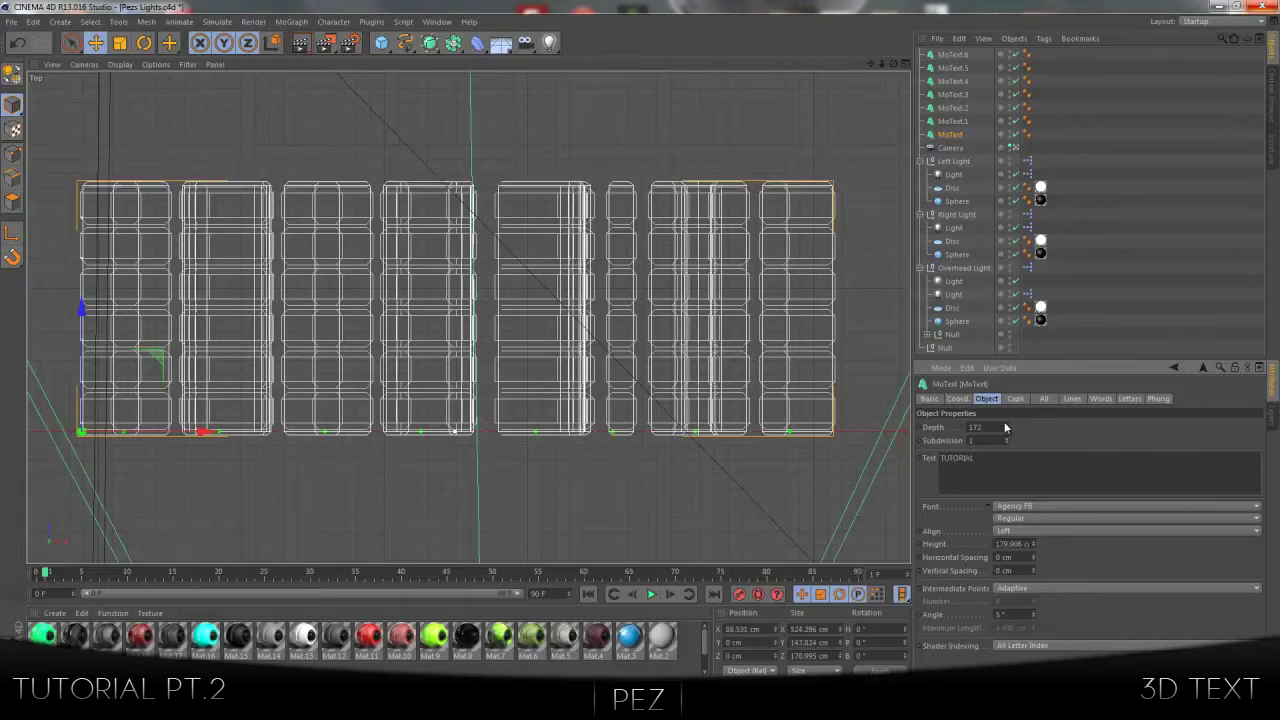
{"action": "scroll", "coordinate": [546, 269], "scroll_direction": "up", "scroll_amount": 8}
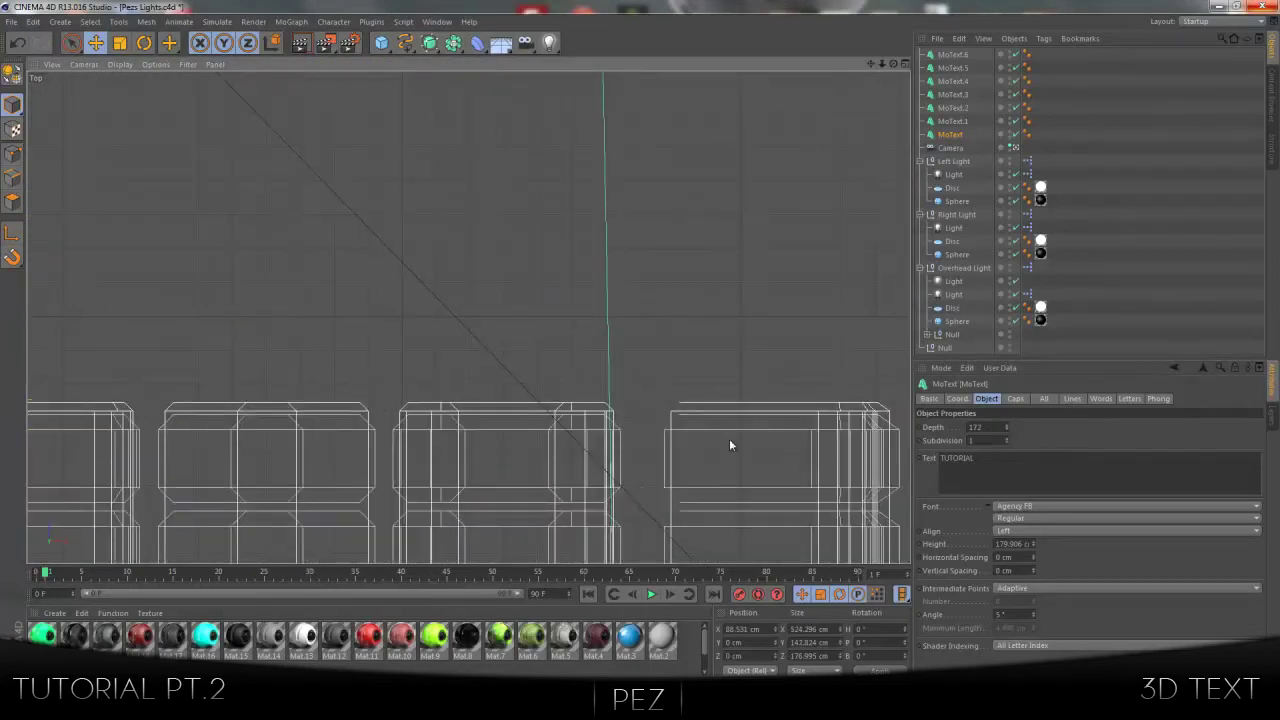
{"action": "left_click", "coordinate": [1006, 426]}
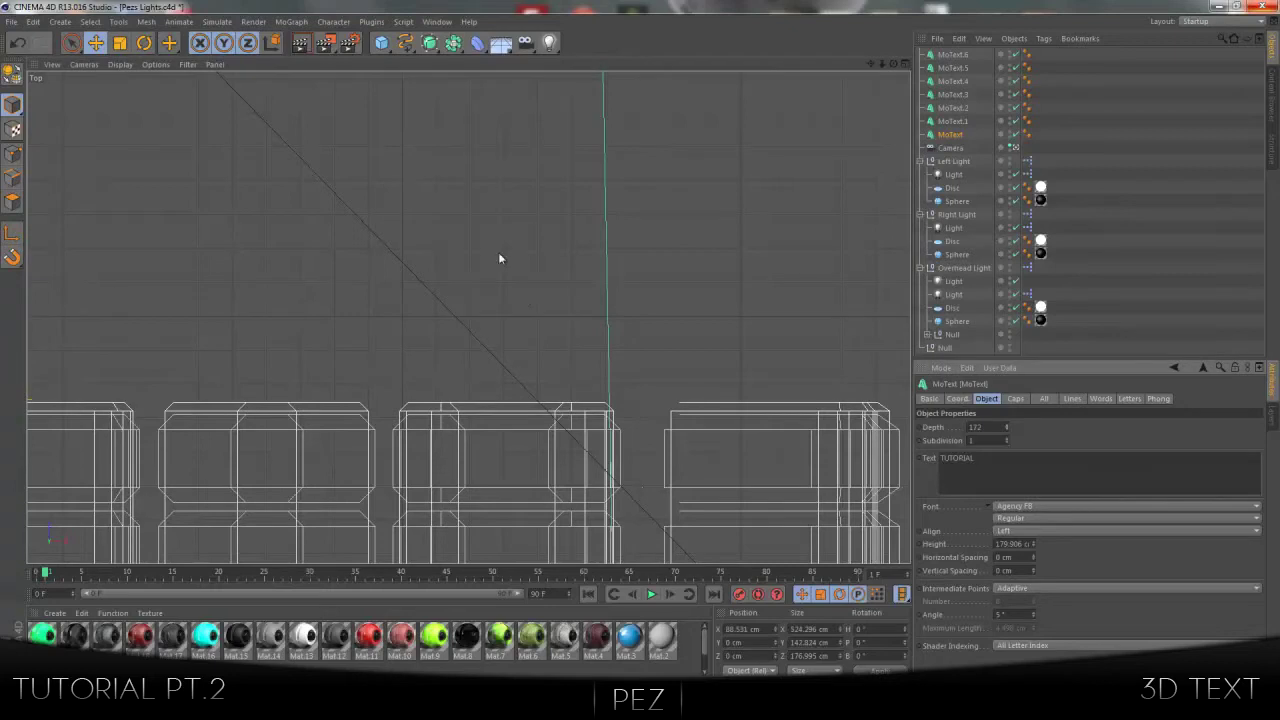
Step: Return to the Perspective view and render a preview of the layered text
{"action": "middle_click", "coordinate": [449, 217]}
{"action": "left_click", "coordinate": [463, 64]}
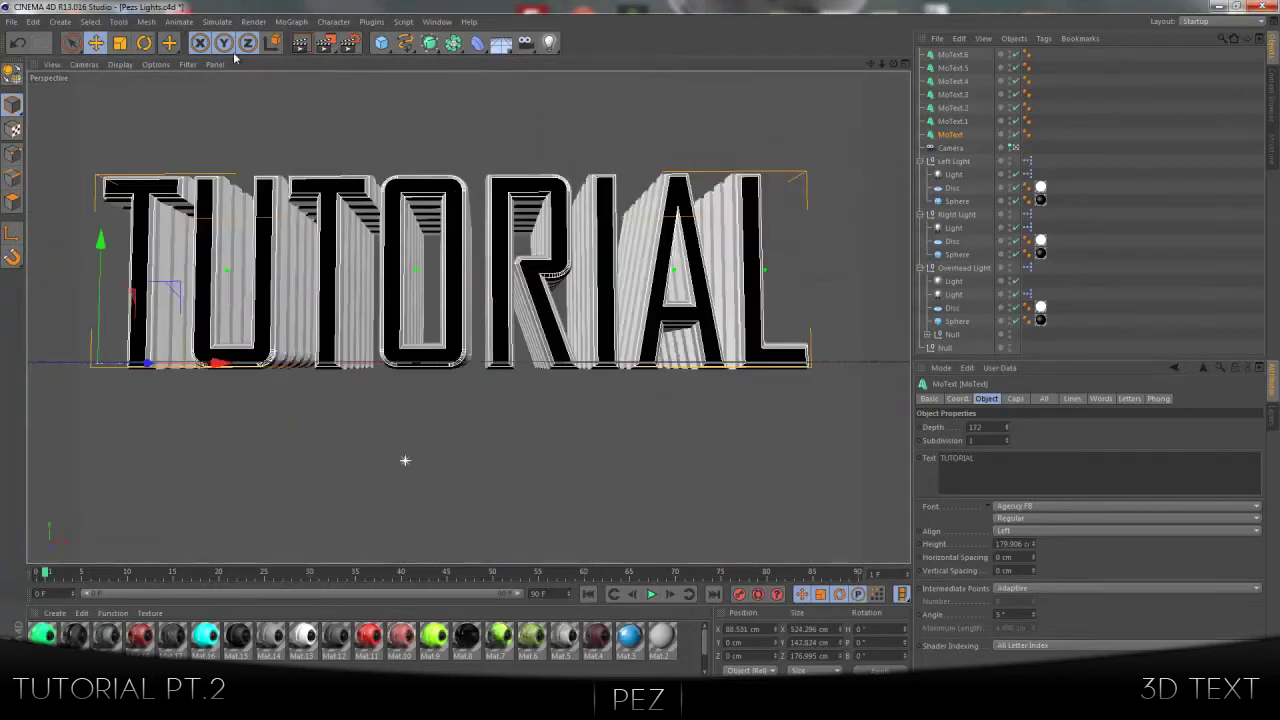
{"action": "left_click", "coordinate": [300, 44]}
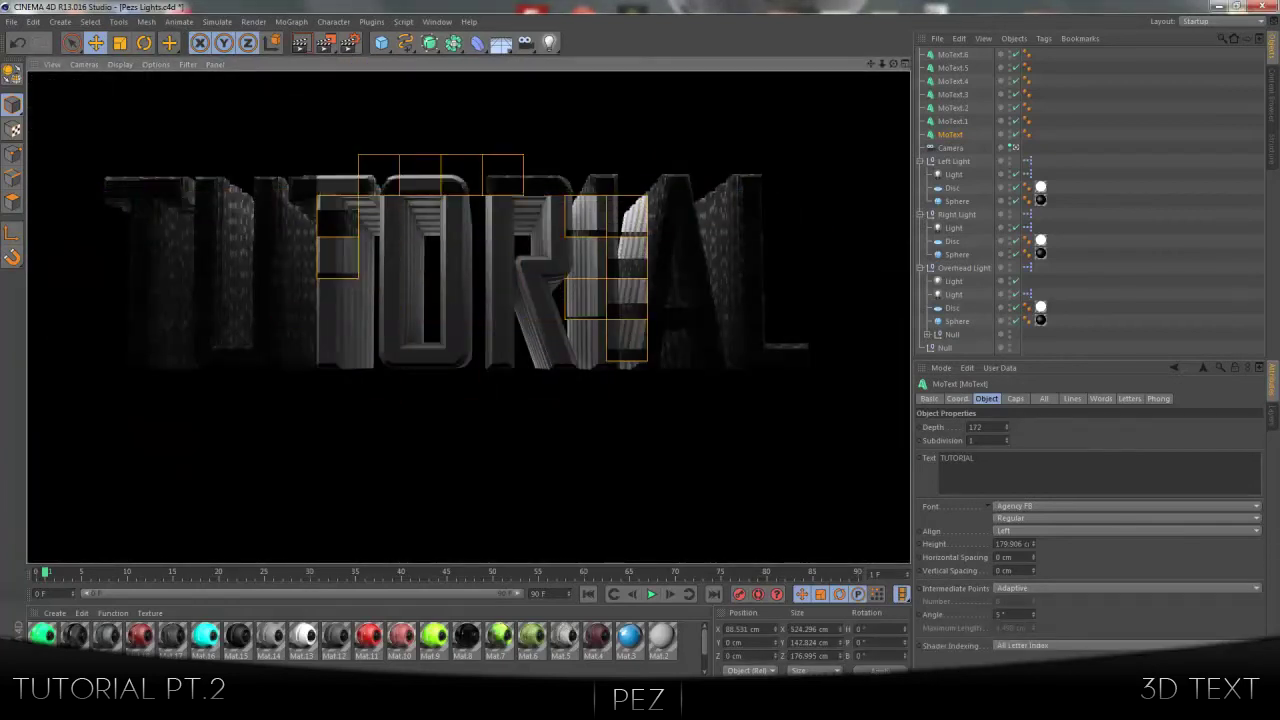
{"action": "left_click", "coordinate": [404, 458]}
Step: Group all seven MoText objects, from MoText.6 down to MoText, under one null
{"action": "left_click", "coordinate": [952, 54]}
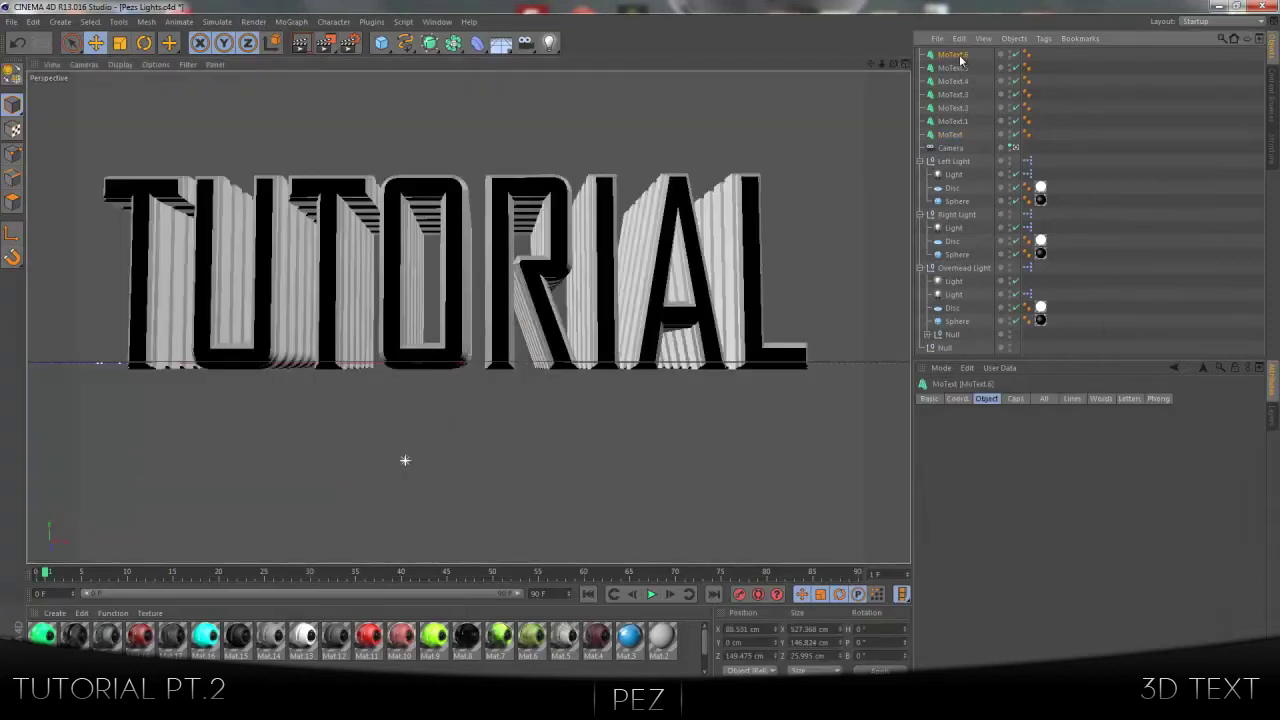
{"action": "left_click", "coordinate": [950, 135], "text": "shift"}
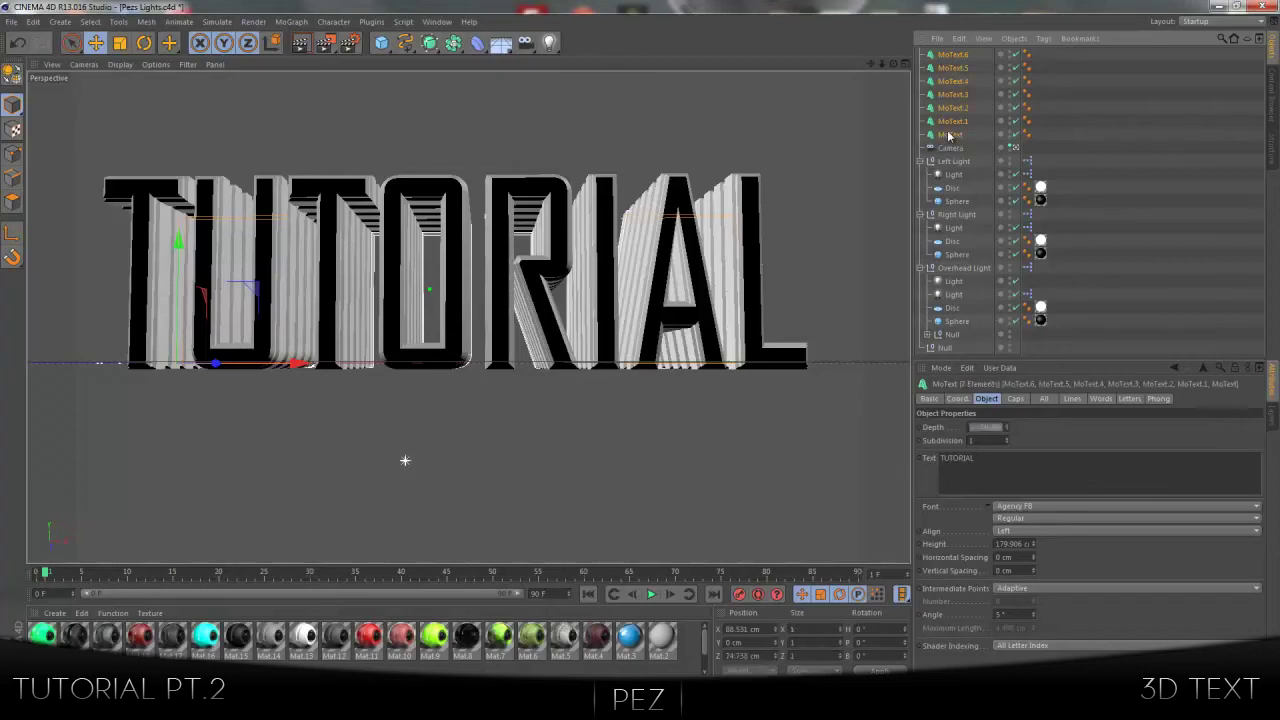
{"action": "left_click", "coordinate": [1012, 38]}
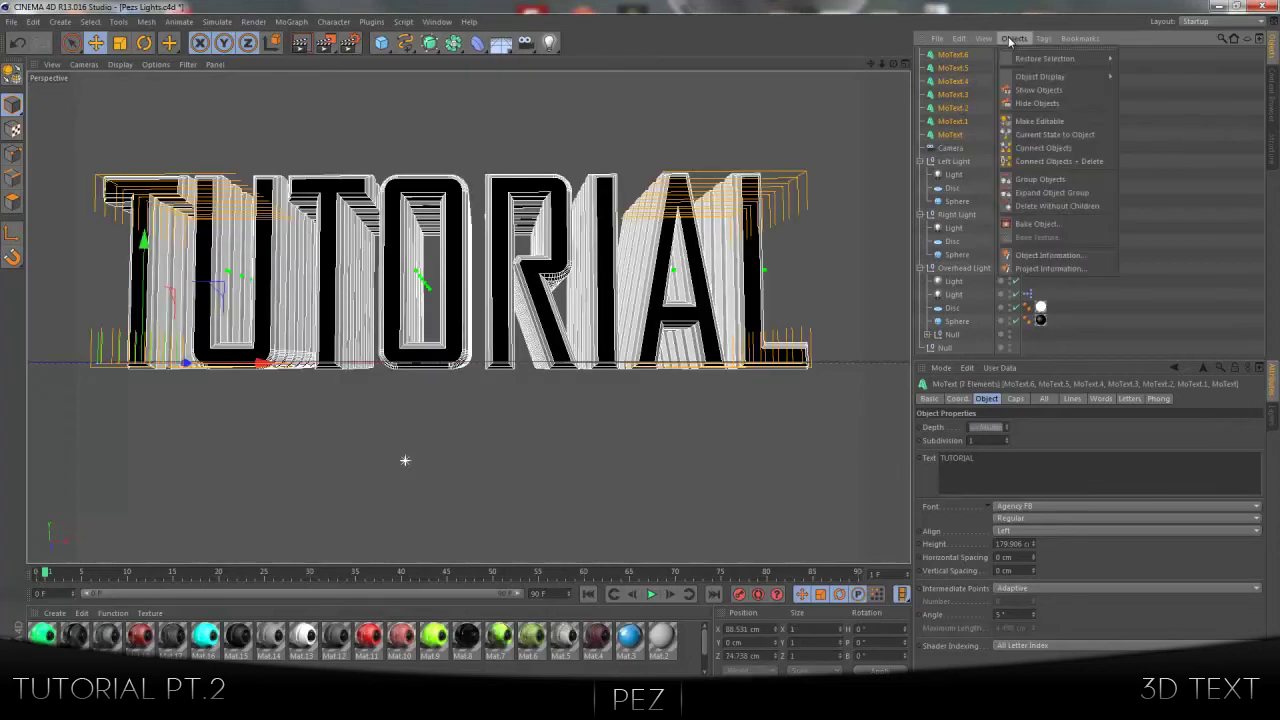
{"action": "left_click", "coordinate": [1040, 179]}
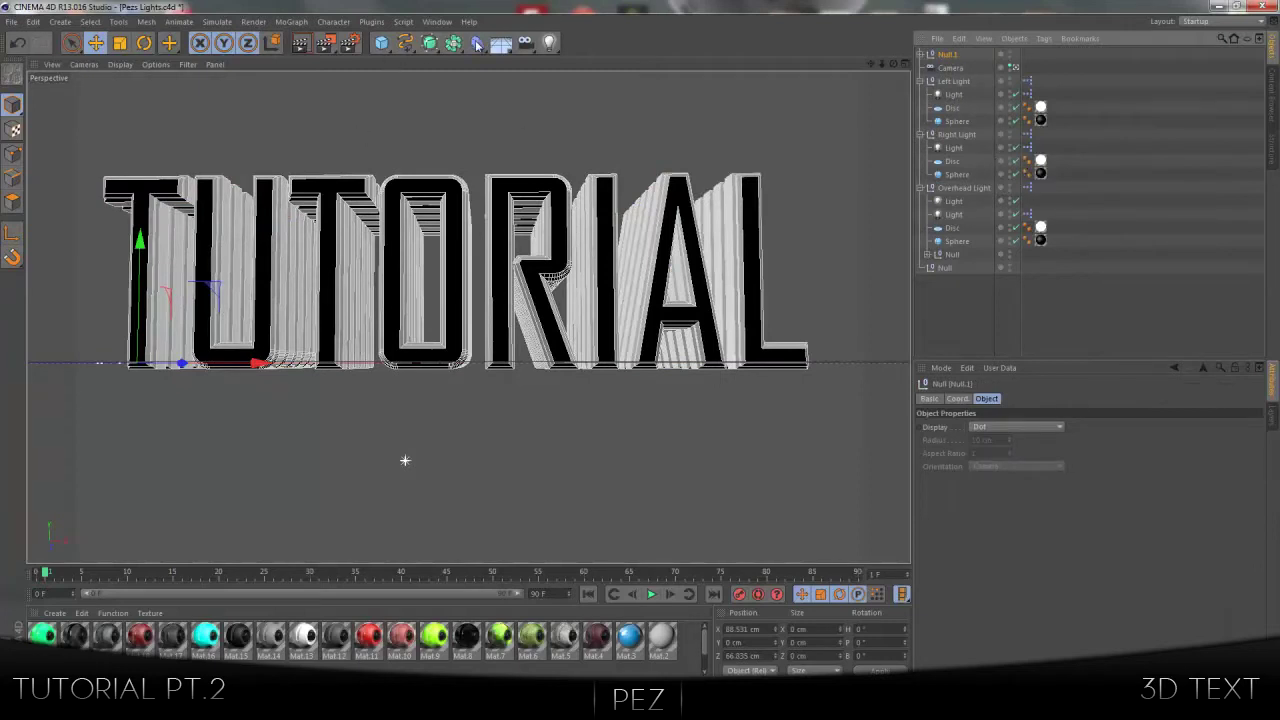
Step: Add a Wrap deformer and center it over the text at about 347 cm along X and 59 cm along Y
{"action": "left_click", "coordinate": [476, 44]}
{"action": "left_click", "coordinate": [478, 45]}
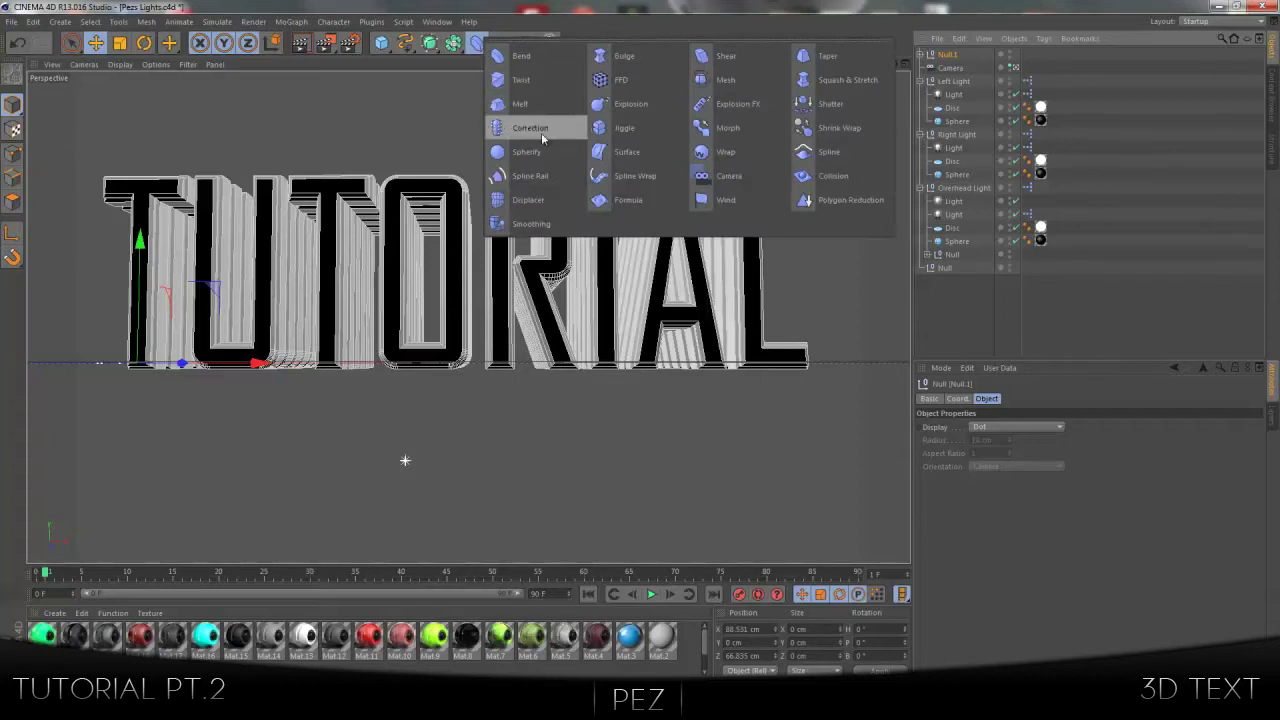
{"action": "left_click", "coordinate": [712, 155]}
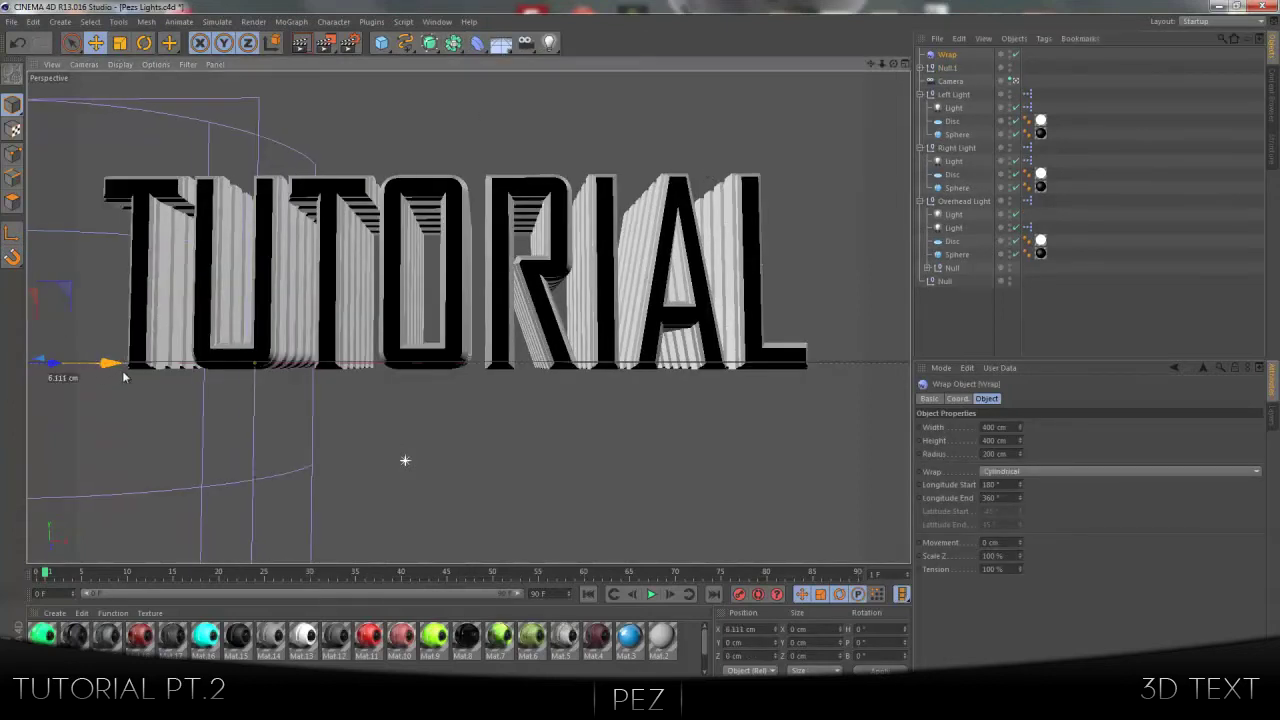
{"action": "left_click_drag", "start_coordinate": [110, 368], "coordinate": [574, 380]}
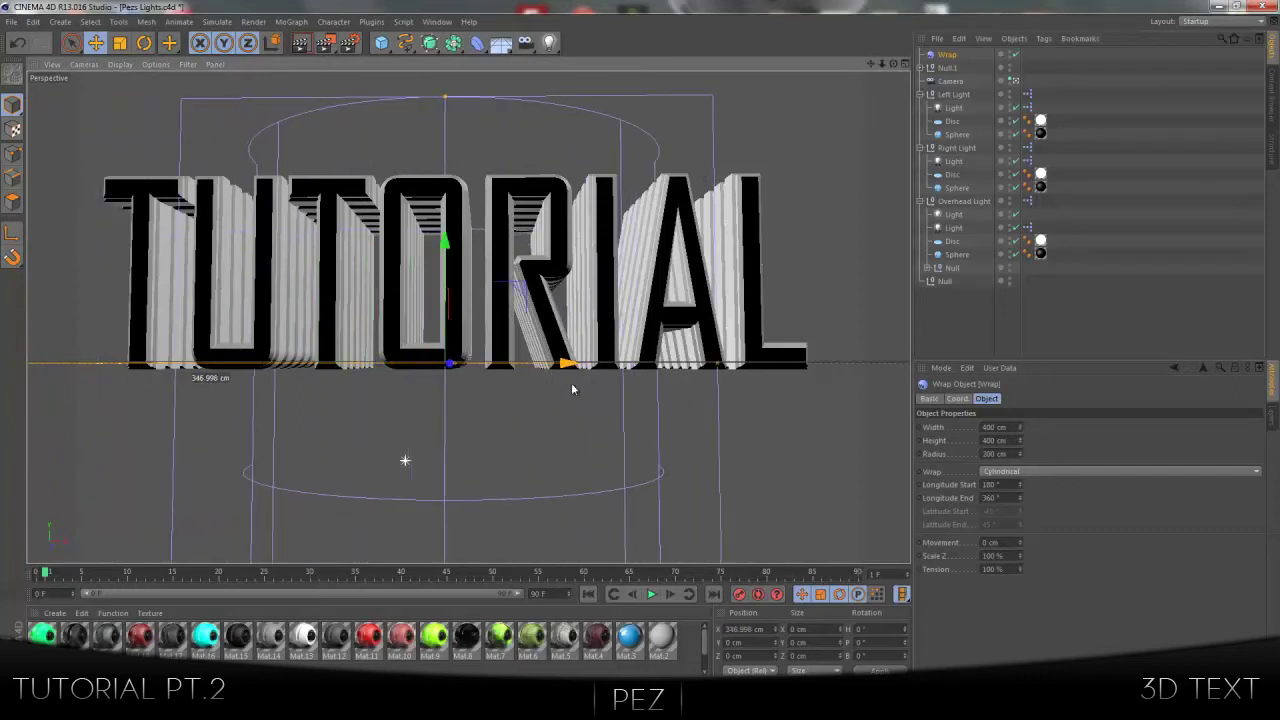
{"action": "left_click_drag", "start_coordinate": [443, 237], "coordinate": [447, 160]}
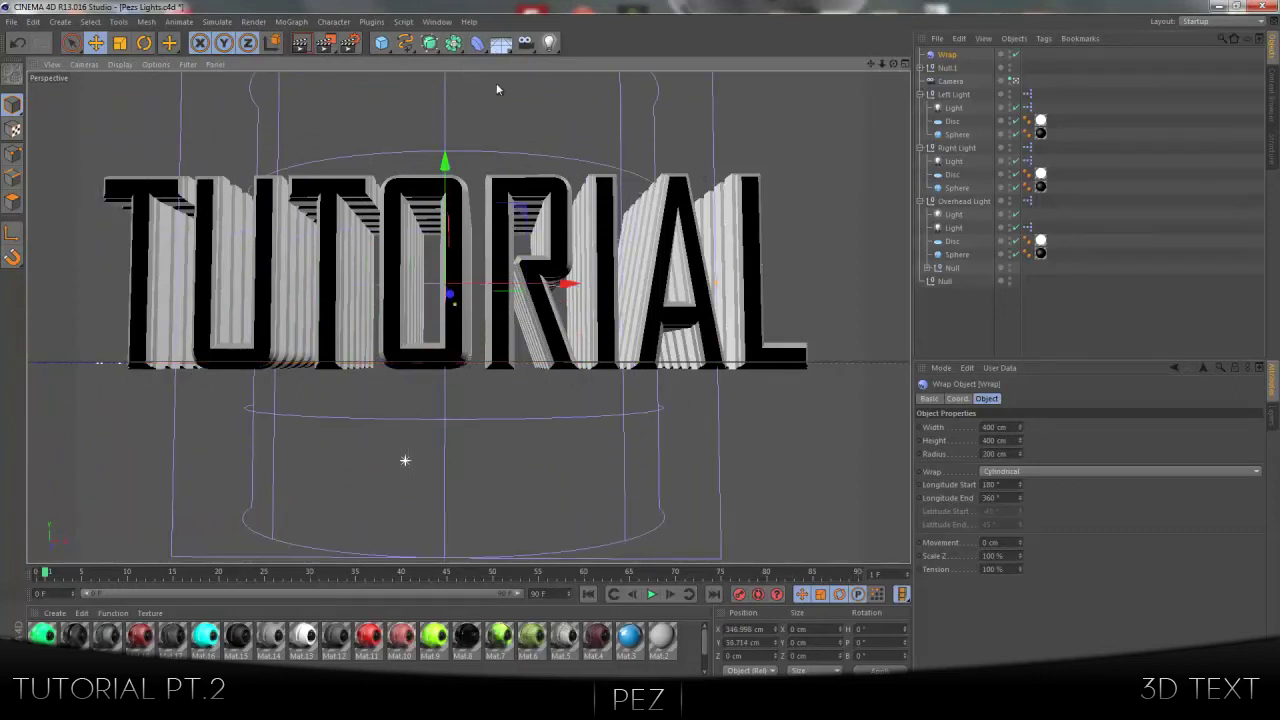
Step: Place the Wrap deformer inside the text group null, above the MoText objects, so it bends all layers
{"action": "left_click", "coordinate": [429, 42]}
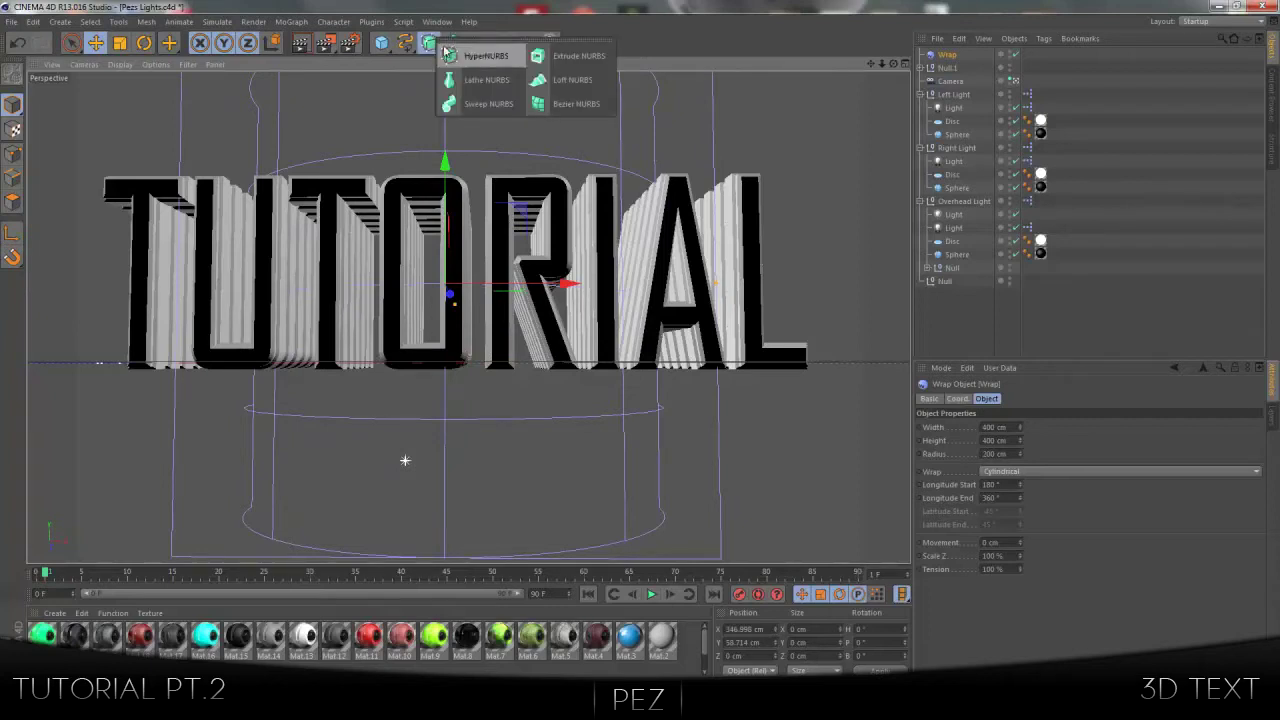
{"action": "left_click", "coordinate": [477, 42]}
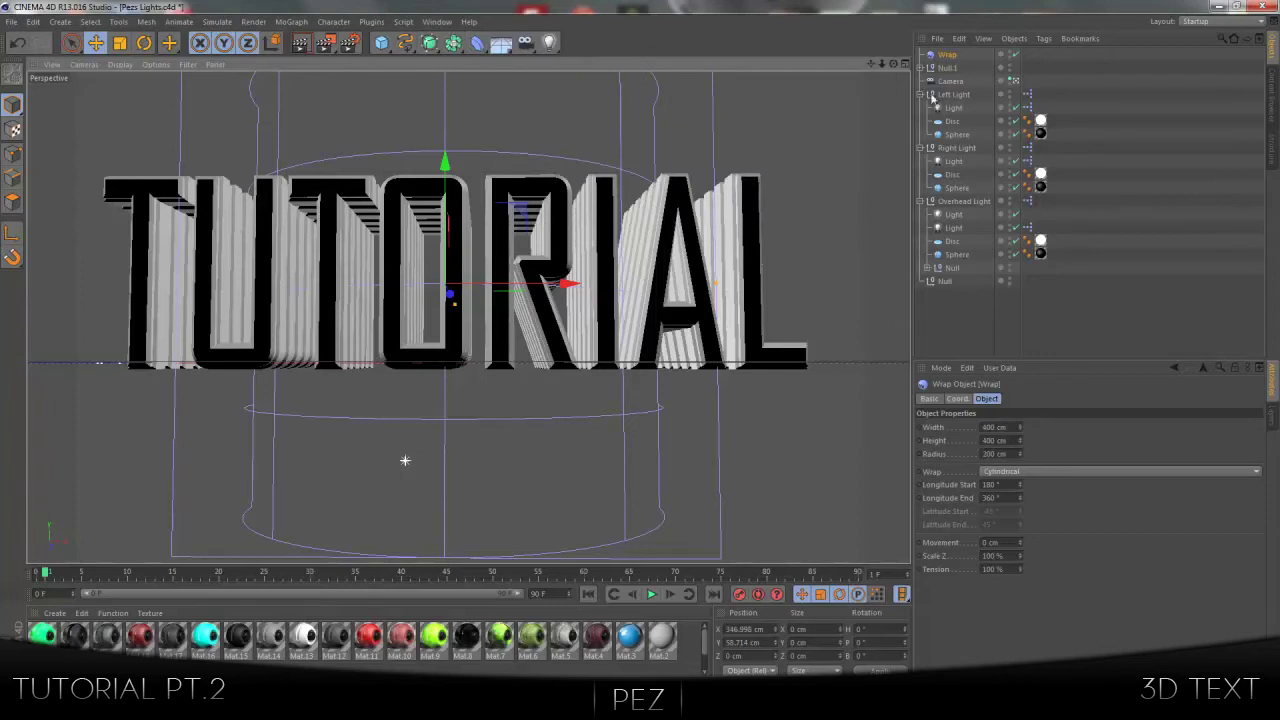
{"action": "left_click_drag", "start_coordinate": [945, 67], "coordinate": [947, 72]}
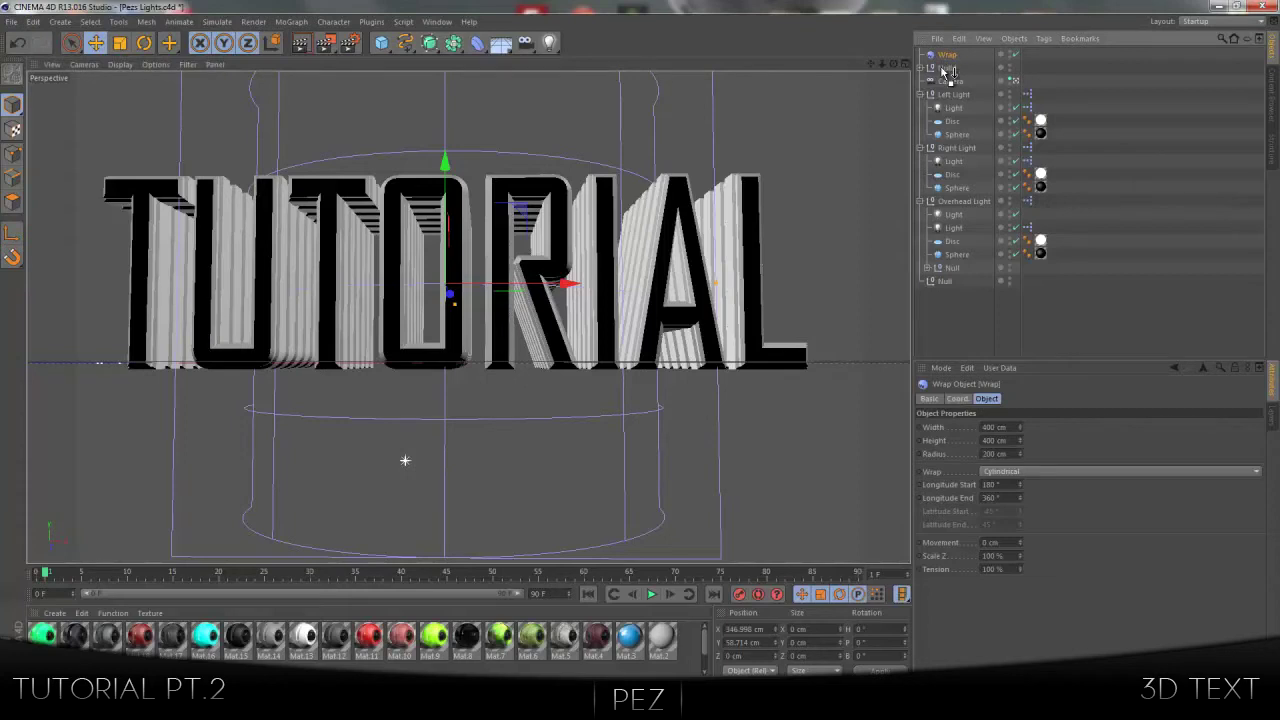
{"action": "left_click_drag", "start_coordinate": [947, 72], "coordinate": [946, 70]}
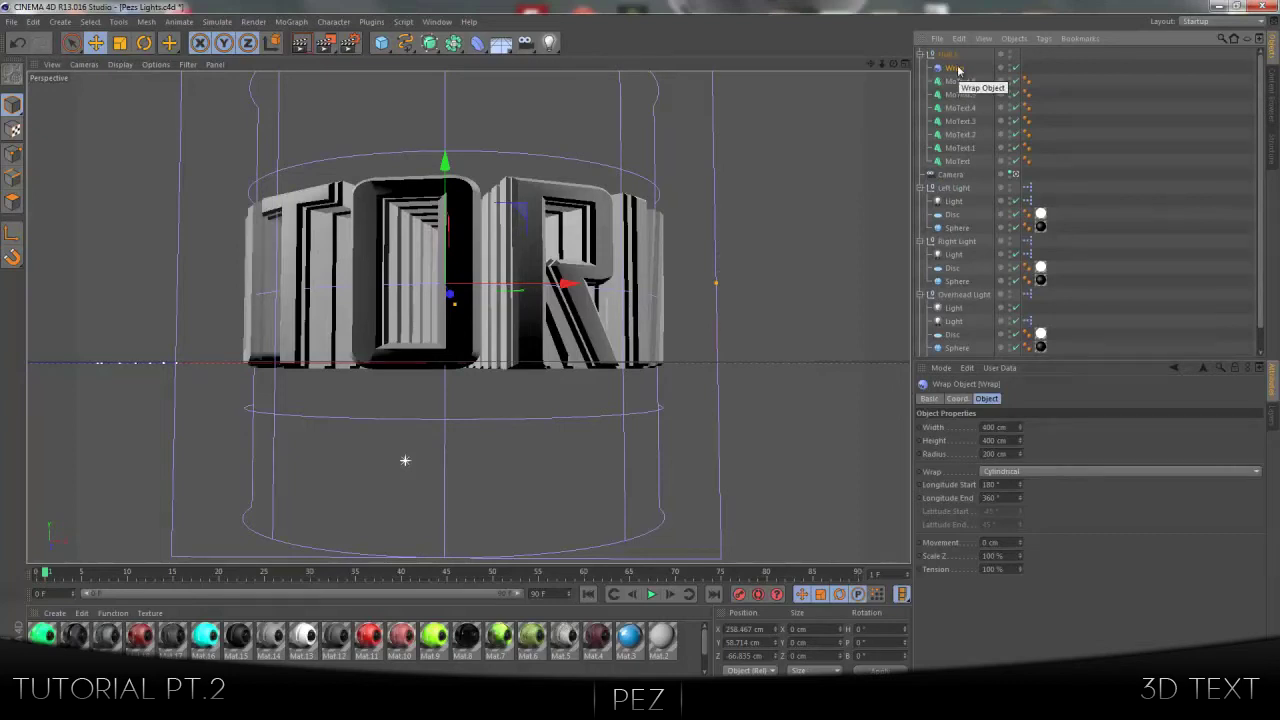
Step: Lower the Wrap's tension to 29 % and move the deformer to about 274 cm along X
{"action": "left_click", "coordinate": [985, 569]}
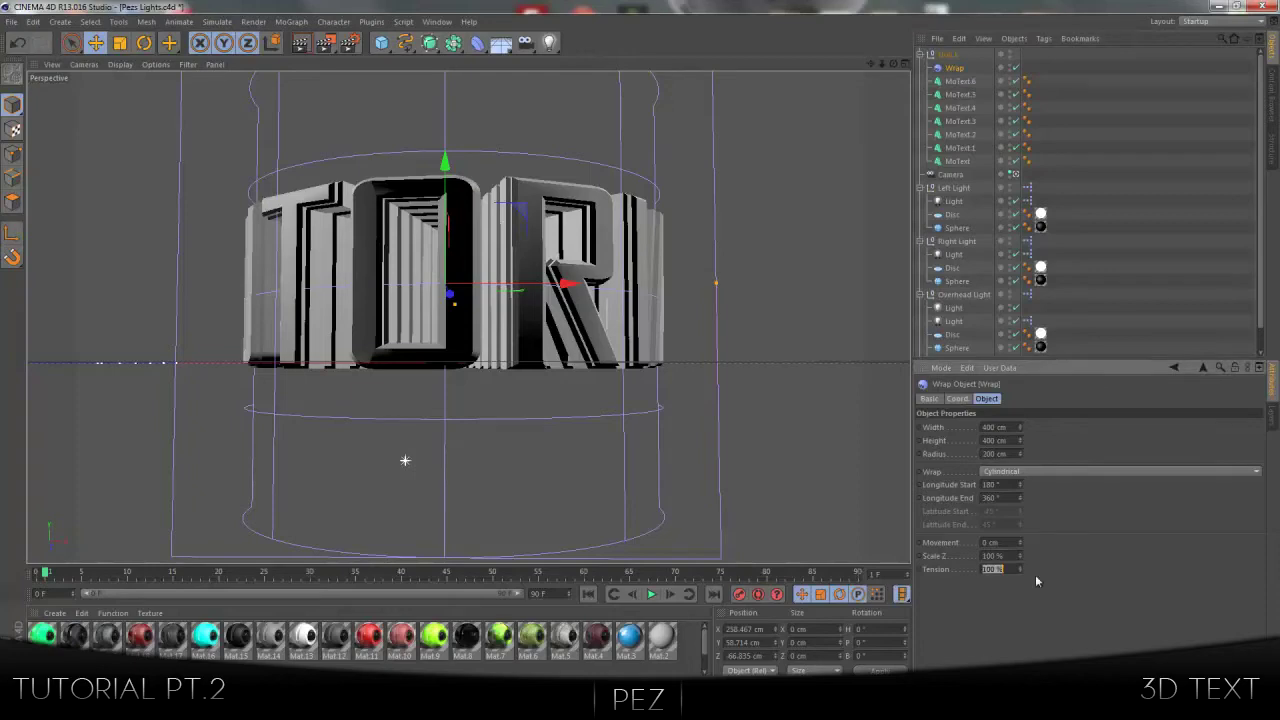
{"action": "mouse_move", "coordinate": [1019, 568]}
{"action": "left_mouse_down"}
{"action": "mouse_move", "coordinate": [1019, 586]}
{"action": "mouse_move", "coordinate": [1019, 568]}
{"action": "left_mouse_up"}
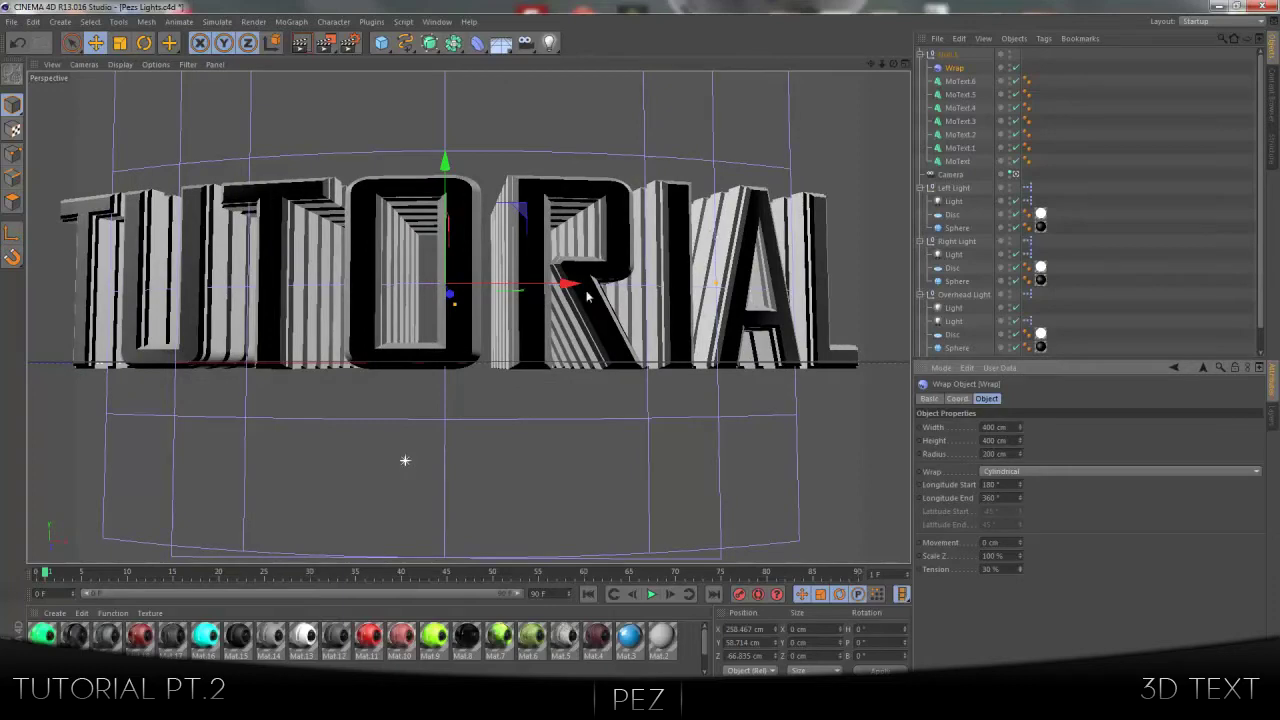
{"action": "left_click_drag", "start_coordinate": [567, 285], "coordinate": [573, 316]}
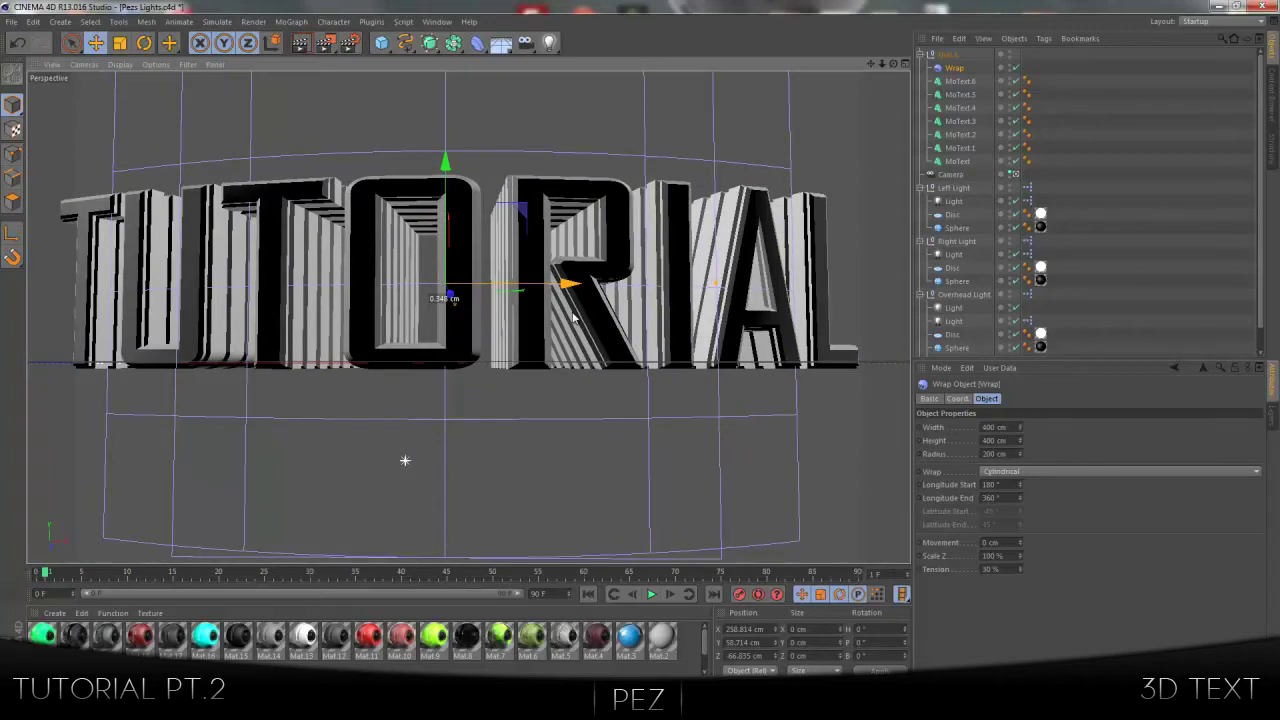
{"action": "mouse_move", "coordinate": [573, 316]}
{"action": "left_mouse_down"}
{"action": "mouse_move", "coordinate": [552, 320]}
{"action": "mouse_move", "coordinate": [589, 314]}
{"action": "left_mouse_up"}
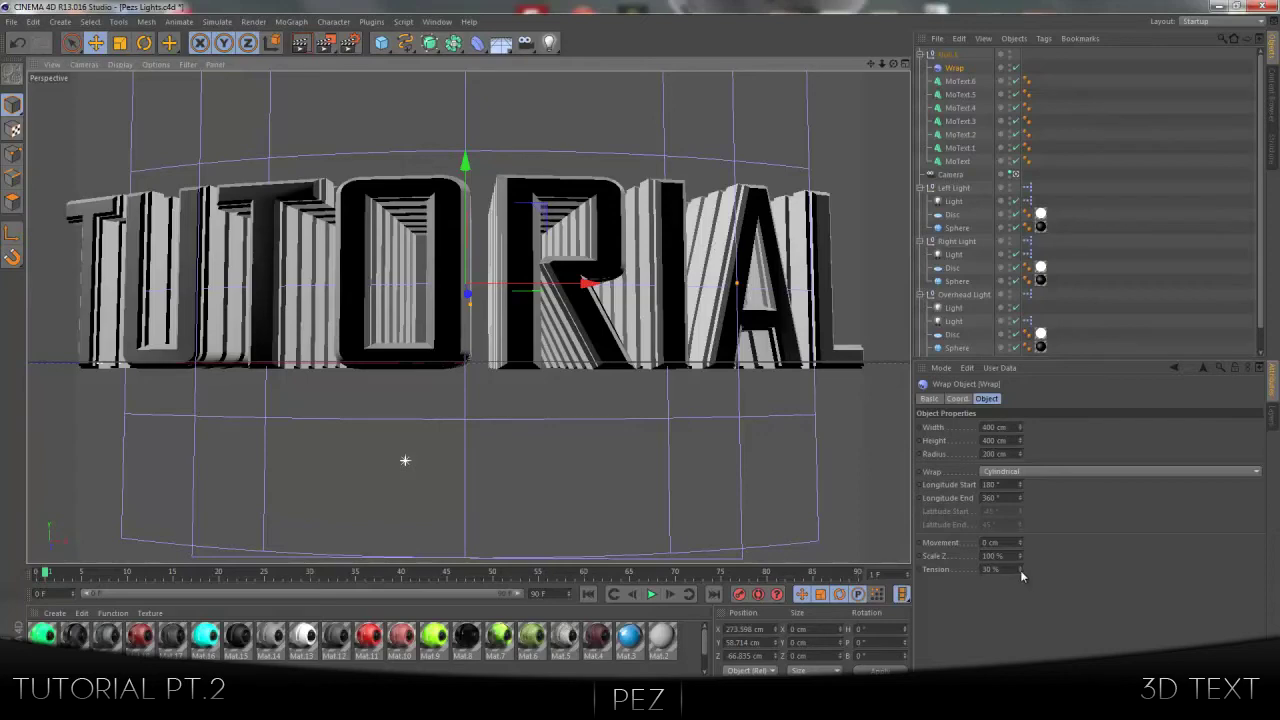
{"action": "mouse_move", "coordinate": [1020, 570]}
{"action": "left_mouse_down"}
{"action": "mouse_move", "coordinate": [1016, 558]}
{"action": "mouse_move", "coordinate": [1027, 626]}
{"action": "mouse_move", "coordinate": [1020, 545]}
{"action": "mouse_move", "coordinate": [1020, 569]}
{"action": "left_mouse_up"}
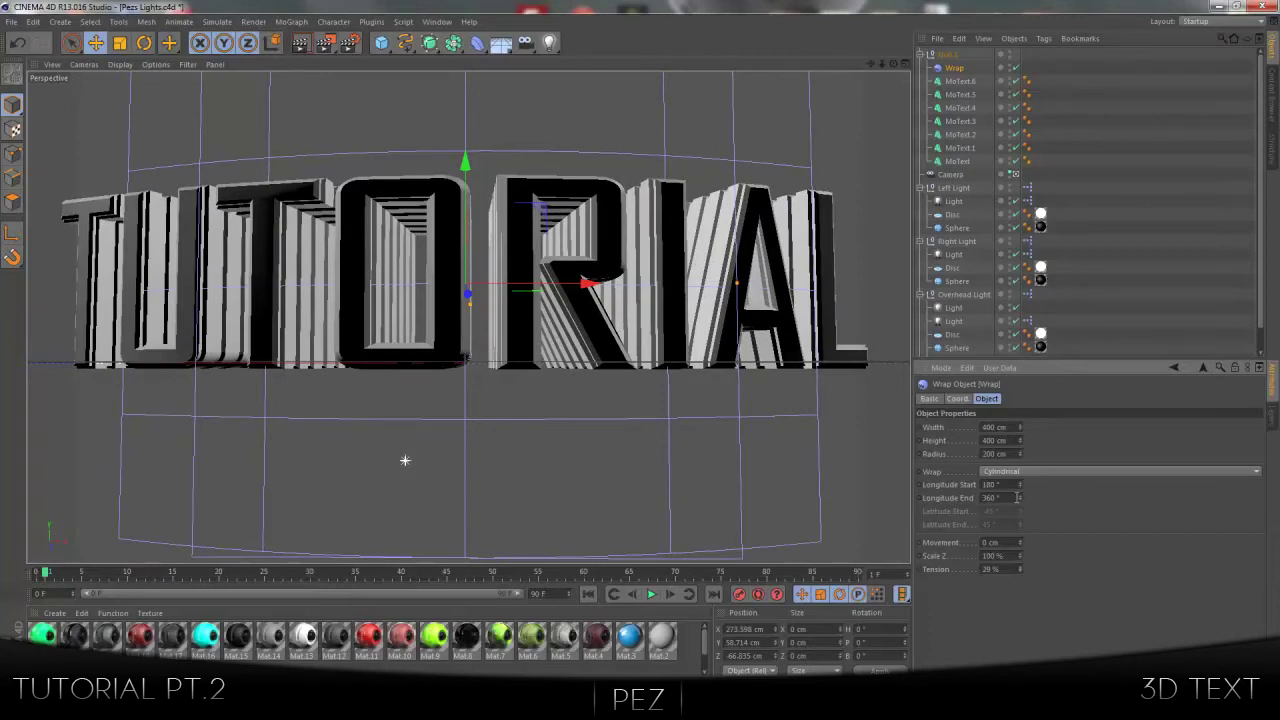
Step: Render a preview of the curved text in the Perspective view
{"action": "left_click", "coordinate": [300, 43]}
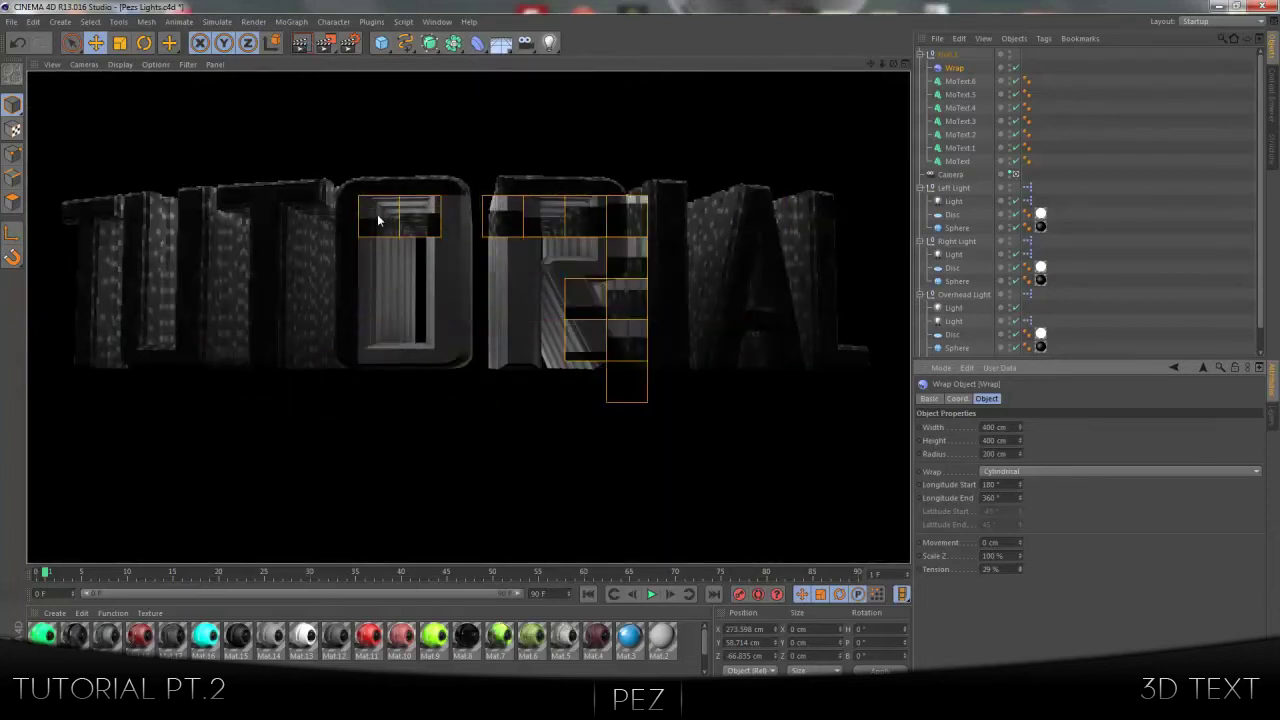
{"action": "left_click", "coordinate": [378, 220]}
{"action": "left_click", "coordinate": [404, 458]}
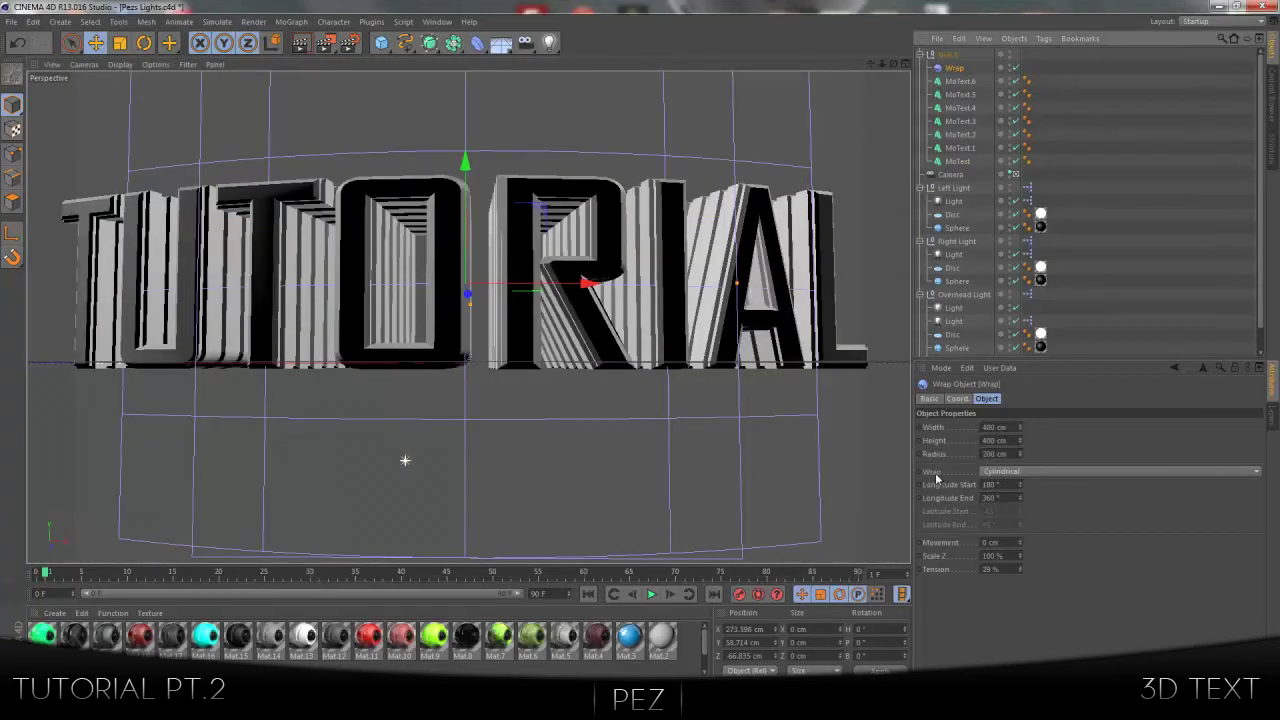
Step: Switch the Wrap deformer to Spherical and move it to about 267 cm along X
{"action": "left_click", "coordinate": [1054, 470]}
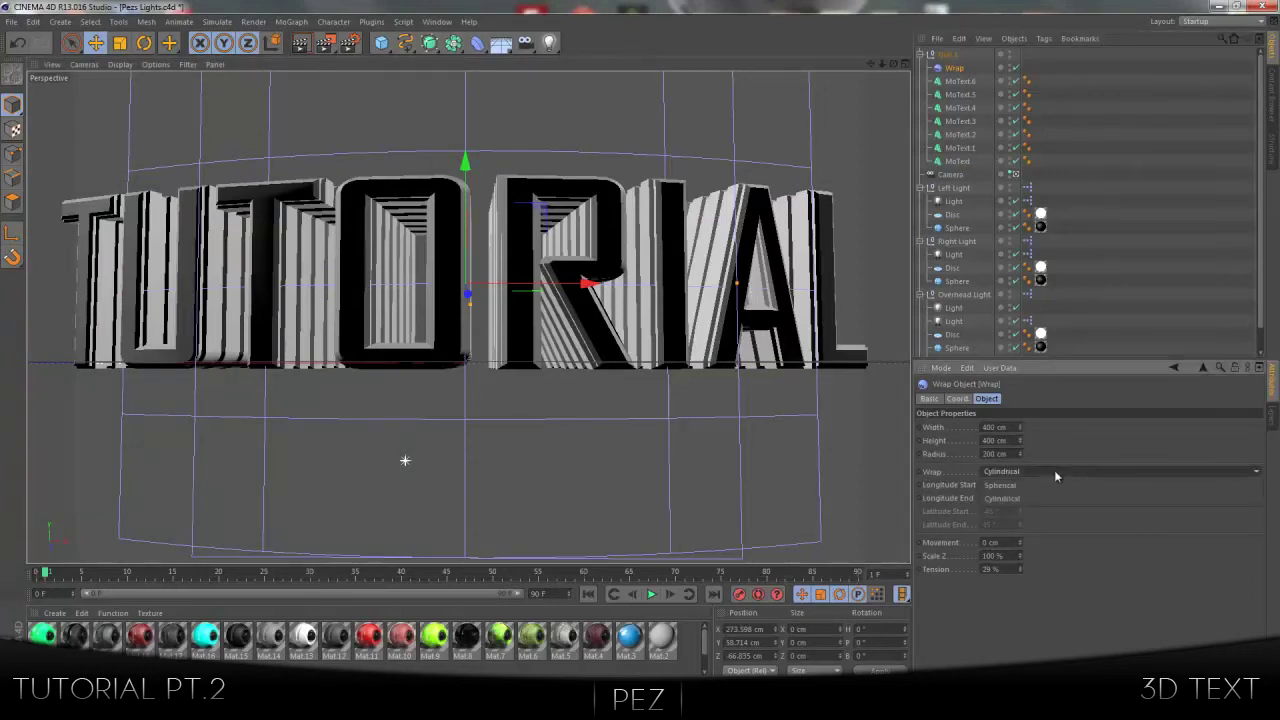
{"action": "left_click", "coordinate": [1062, 486]}
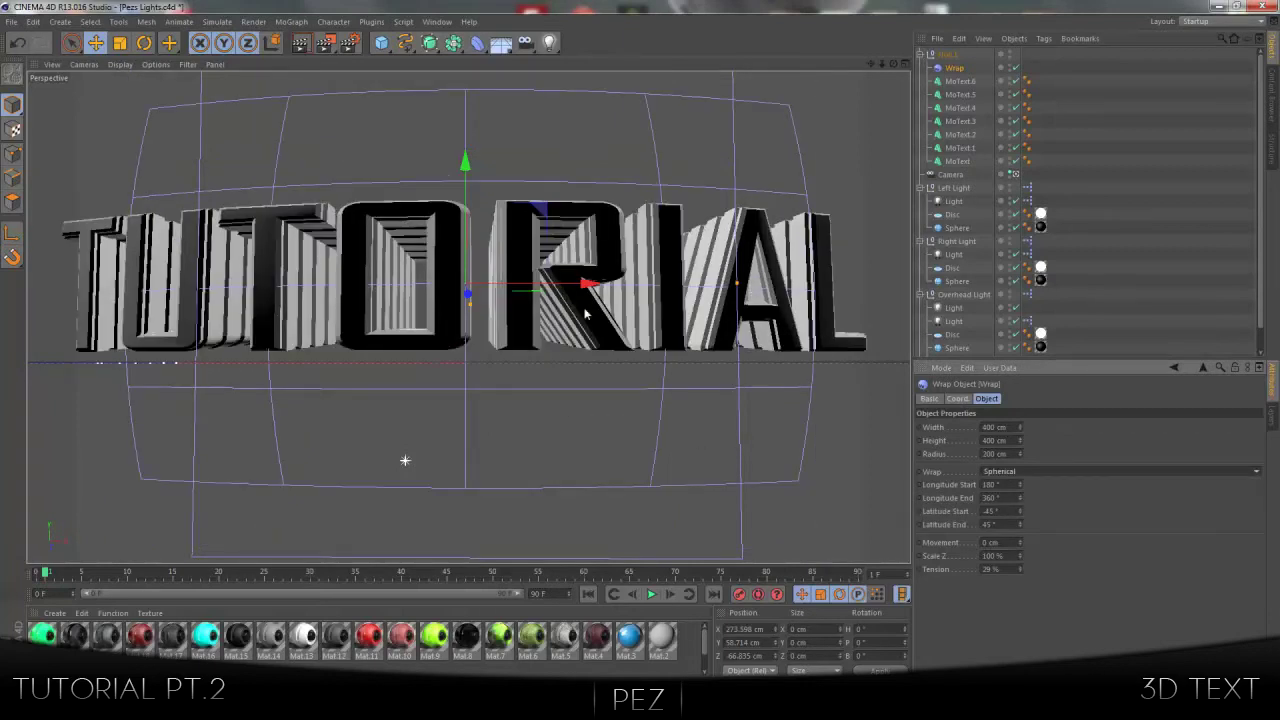
{"action": "left_click_drag", "start_coordinate": [586, 284], "coordinate": [577, 290]}
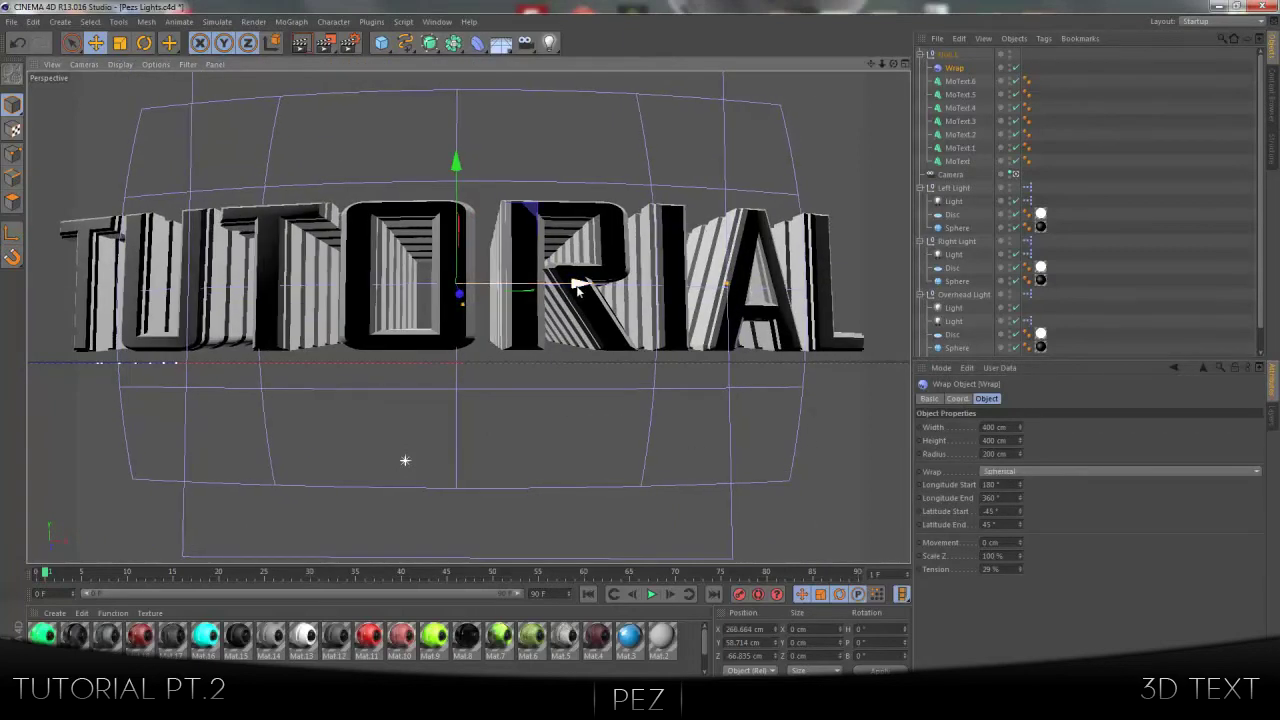
Step: Shift the Wrap and all MoText layers together about 7 cm along X, and set the Wrap's tension to 38 %
{"action": "left_click", "coordinate": [957, 161], "text": "shift"}
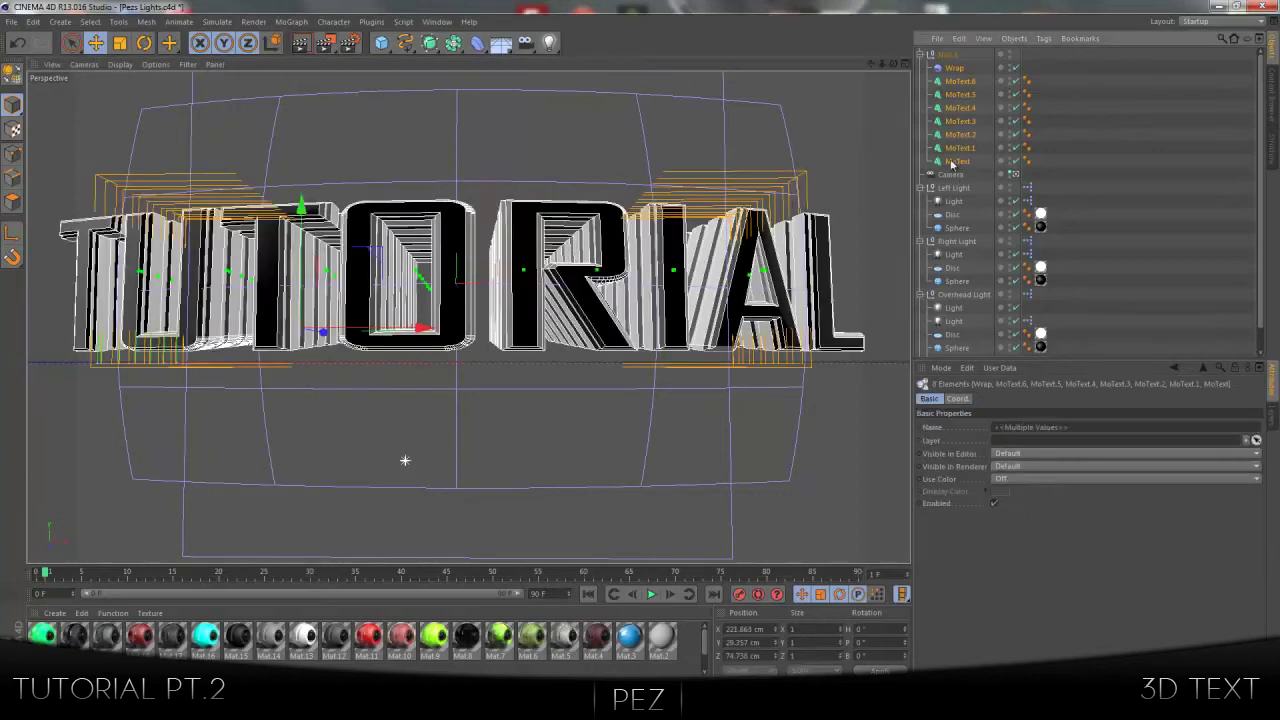
{"action": "left_click_drag", "start_coordinate": [431, 333], "coordinate": [429, 336]}
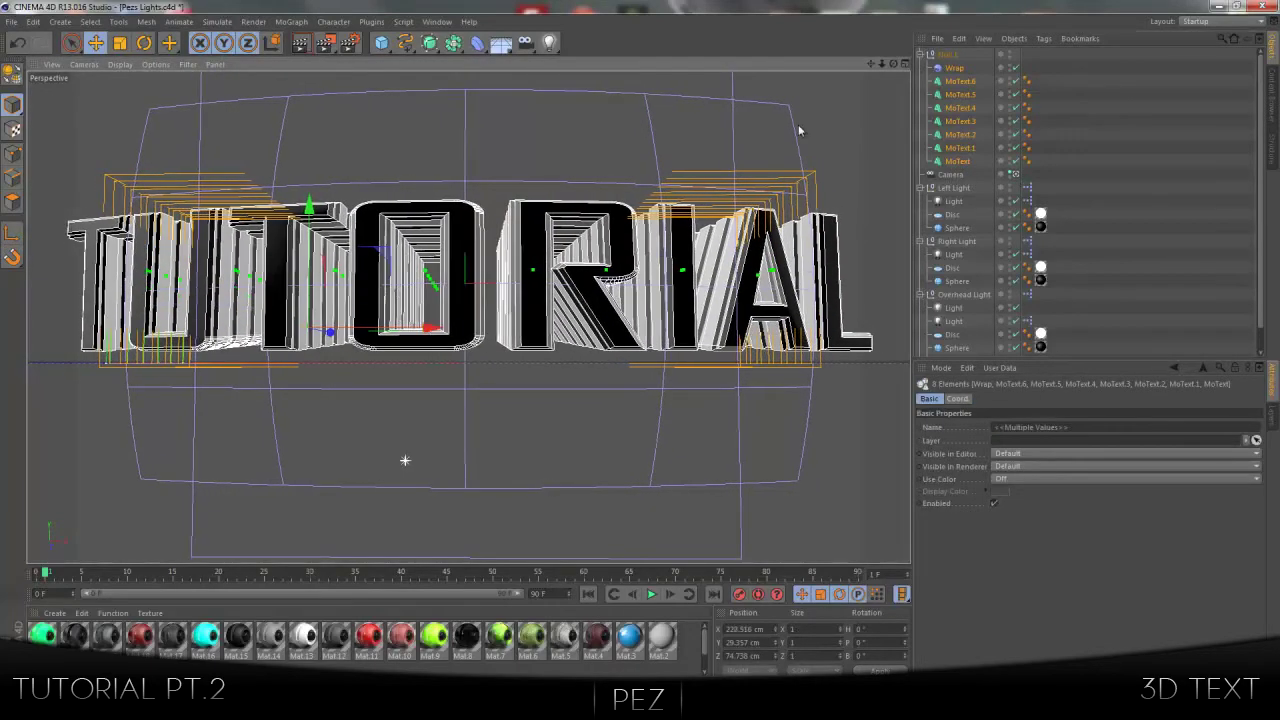
{"action": "left_click", "coordinate": [954, 67]}
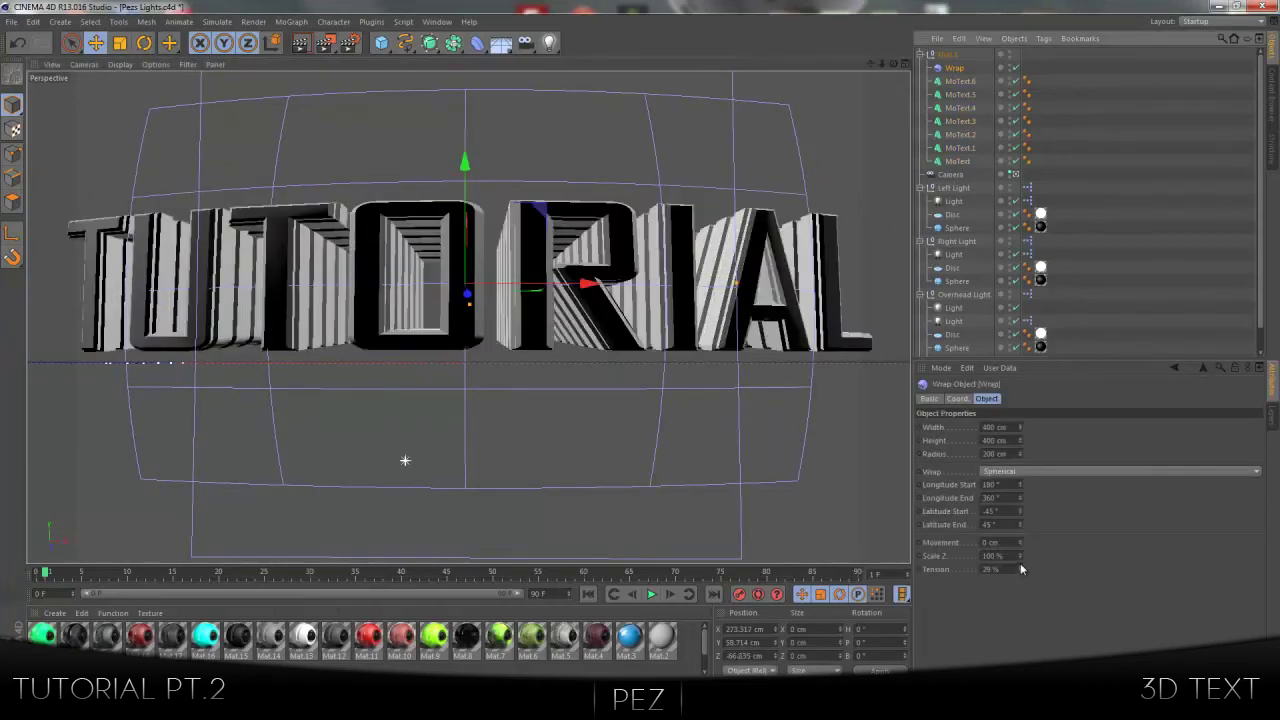
{"action": "left_click_drag", "start_coordinate": [1020, 567], "coordinate": [1019, 569]}
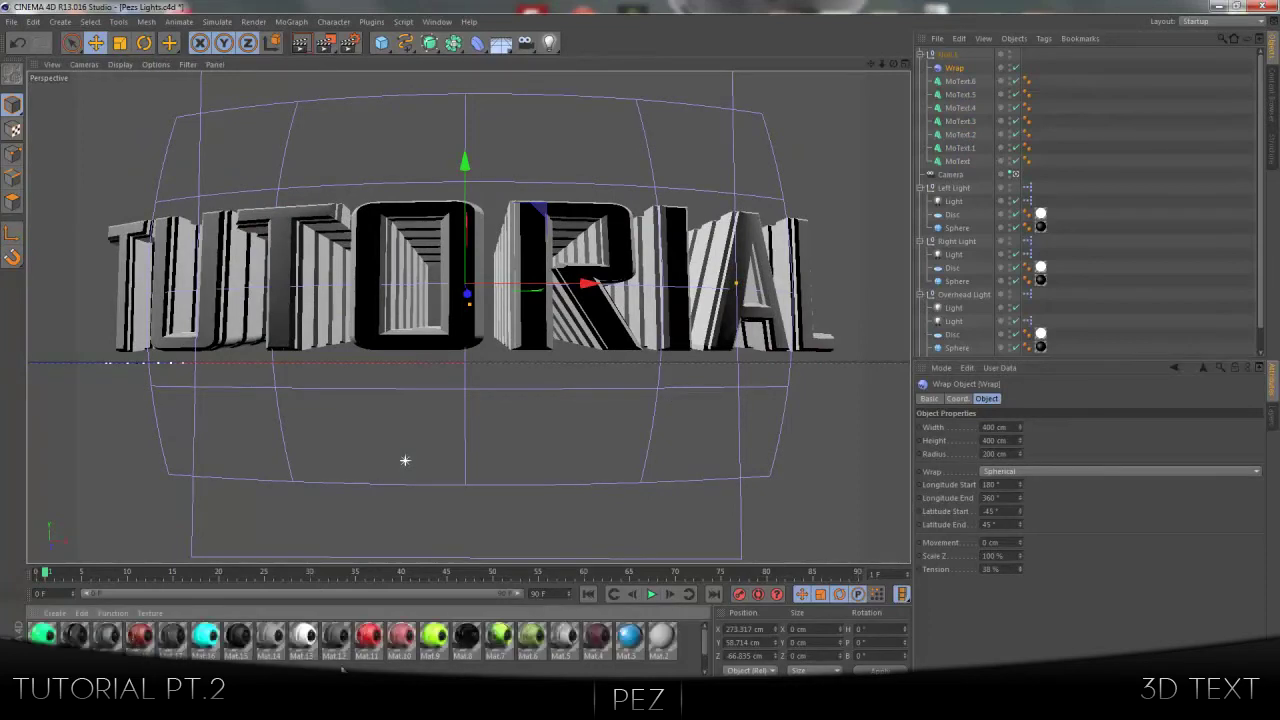
Step: Create a new material and set its preview shape to Object (Soft Shadow) in the Material Editor
{"action": "key", "text": "ctrl+n"}
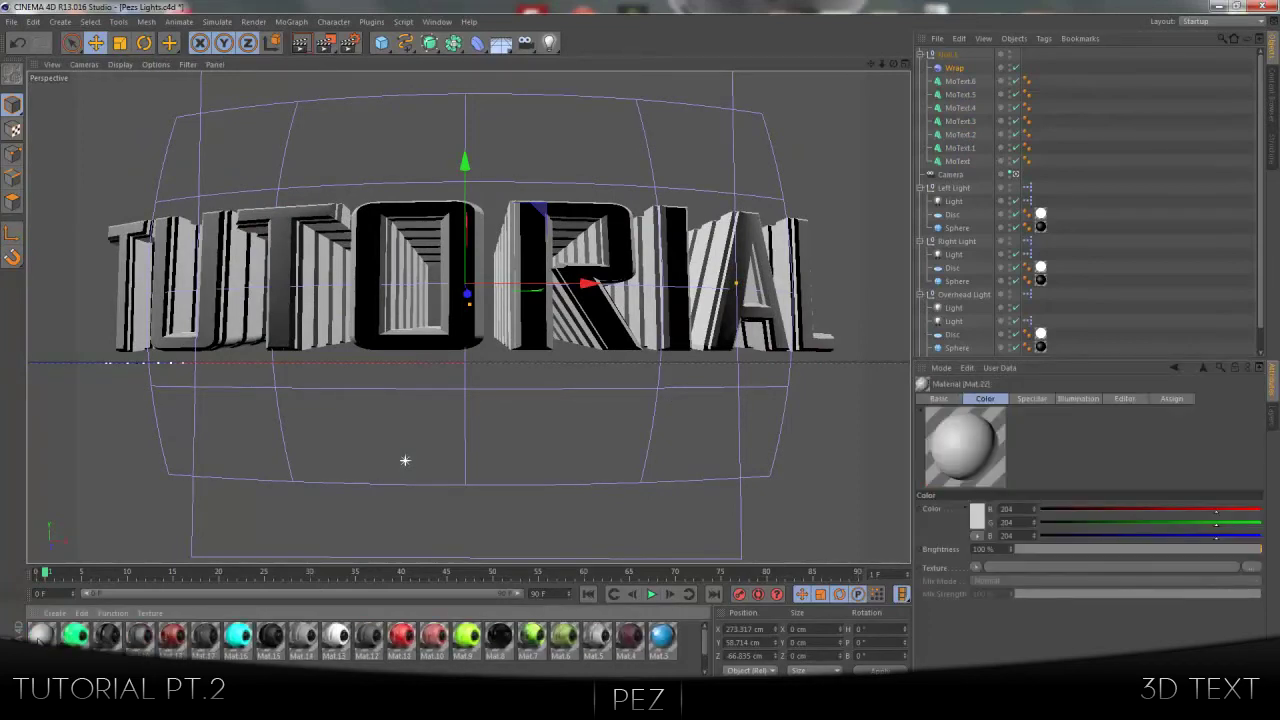
{"action": "double_click", "coordinate": [40, 636]}
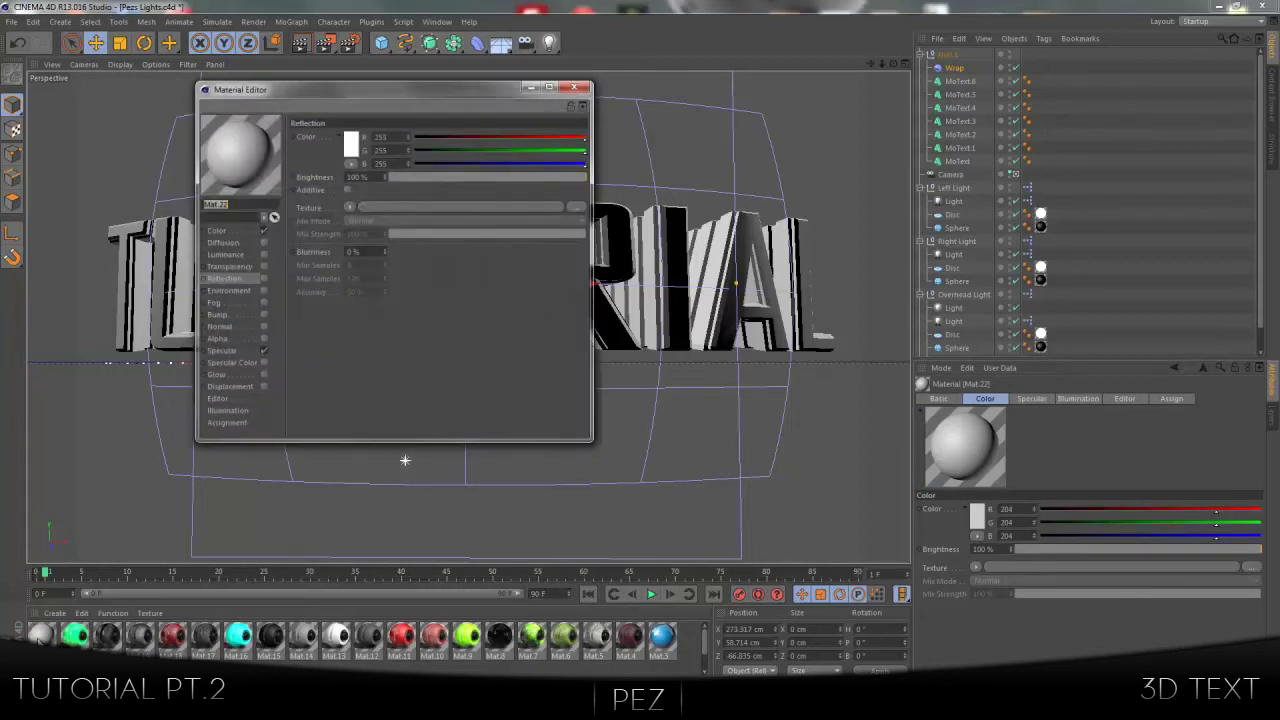
{"action": "right_click", "coordinate": [255, 145]}
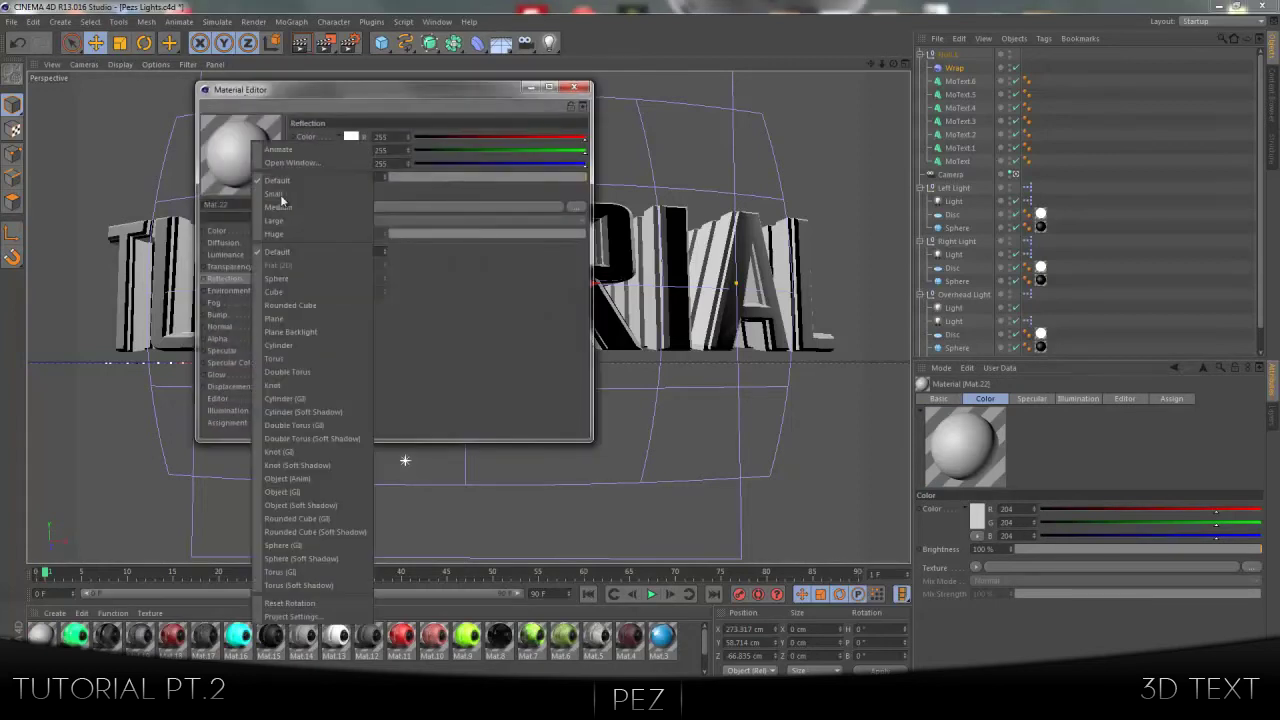
{"action": "left_click", "coordinate": [344, 509]}
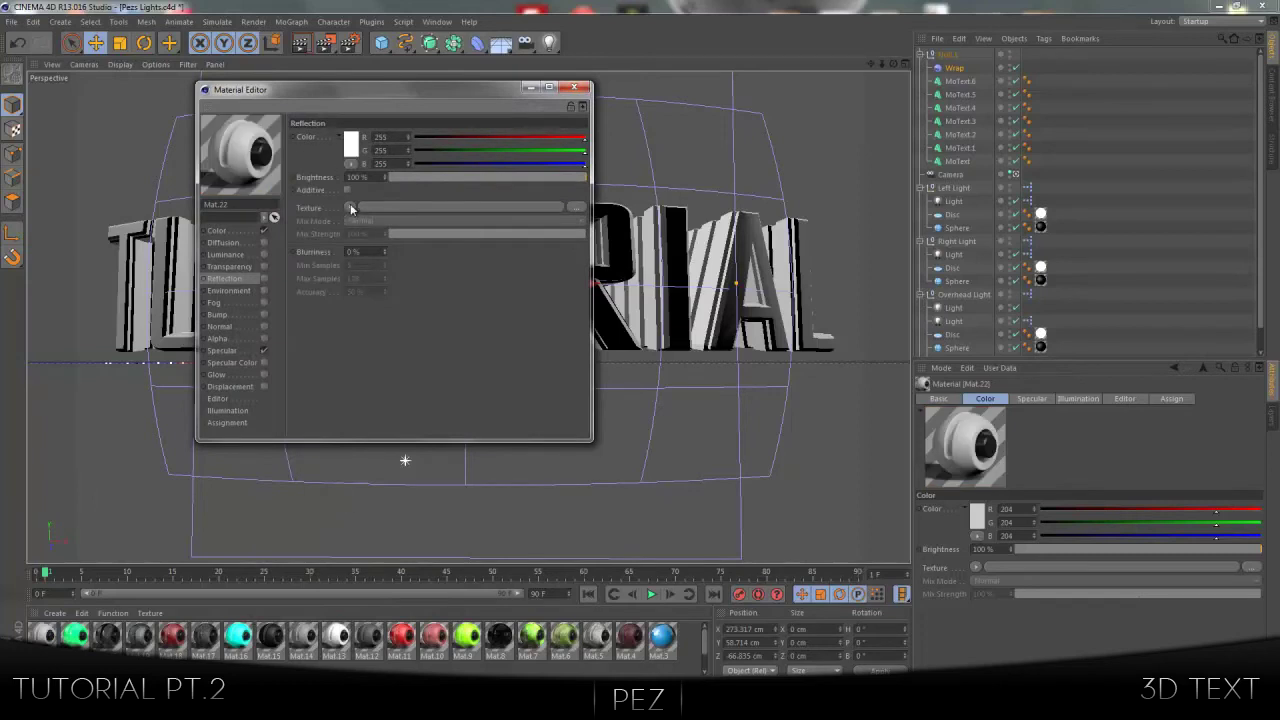
Step: Load the image "2 (3)" from the Only Useful Textures folder as the new material's Color texture
{"action": "left_click", "coordinate": [234, 231]}
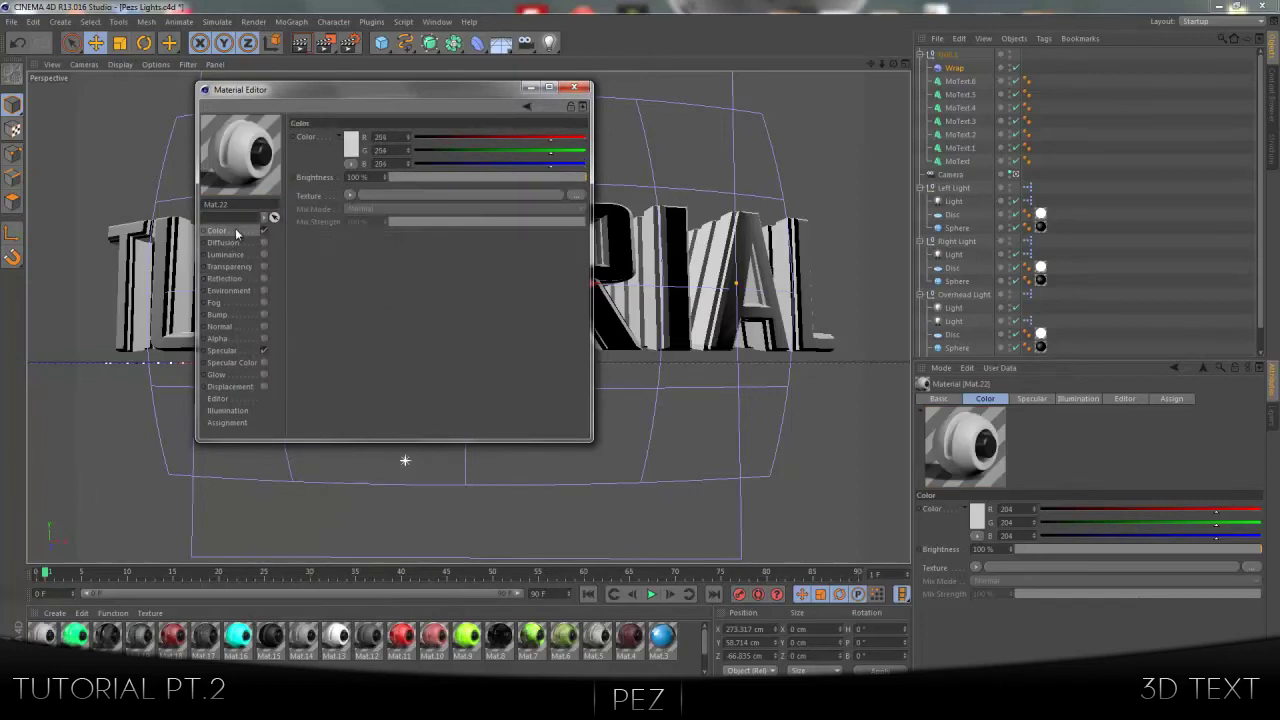
{"action": "left_click", "coordinate": [348, 197]}
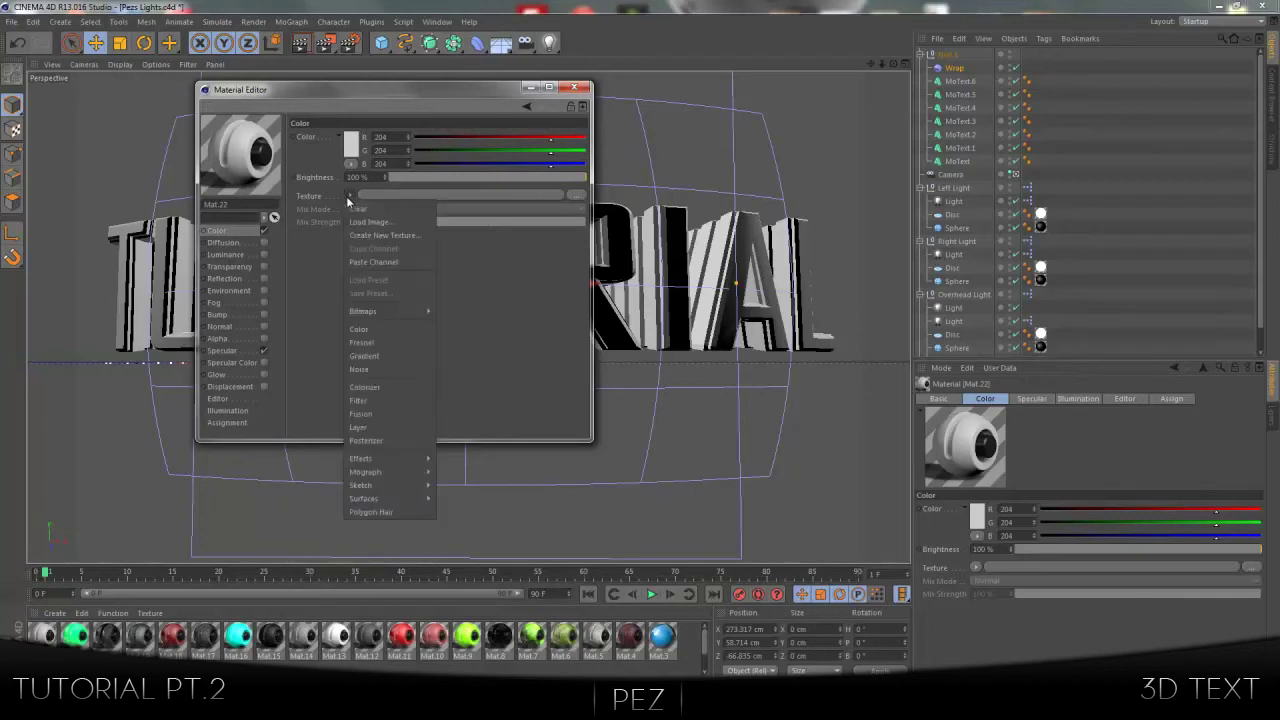
{"action": "left_click", "coordinate": [370, 222]}
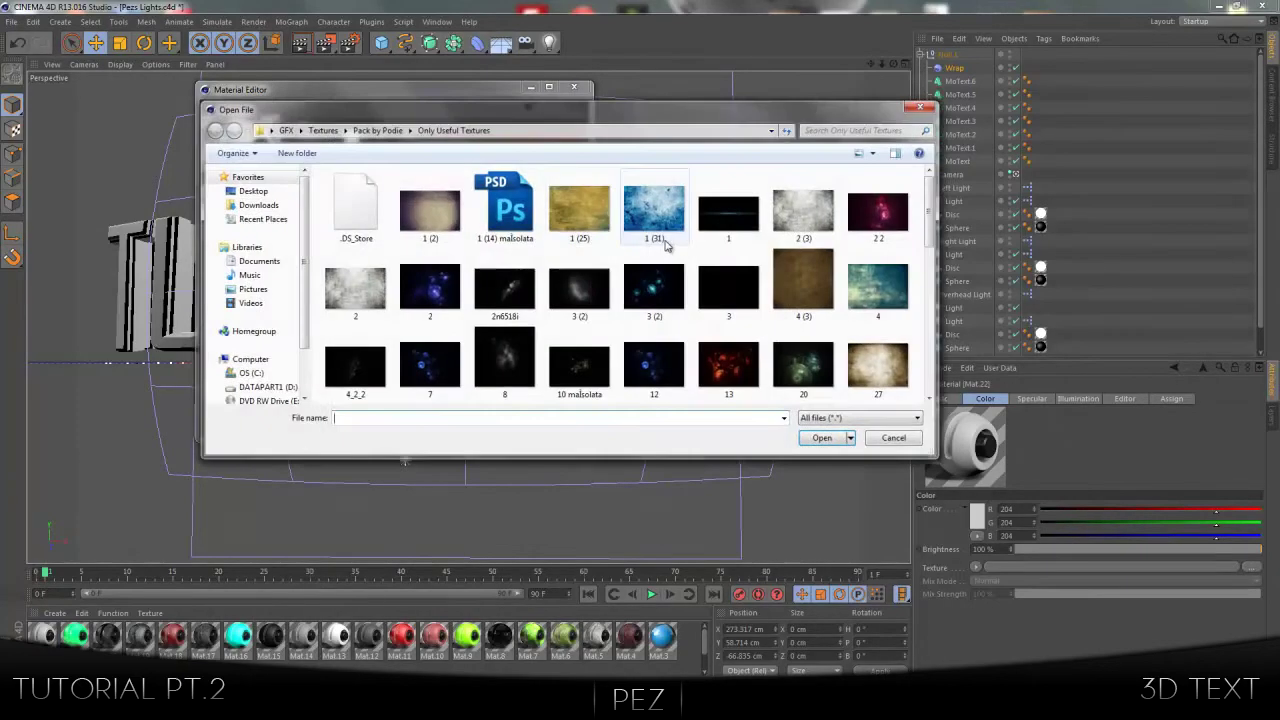
{"action": "left_click", "coordinate": [800, 224]}
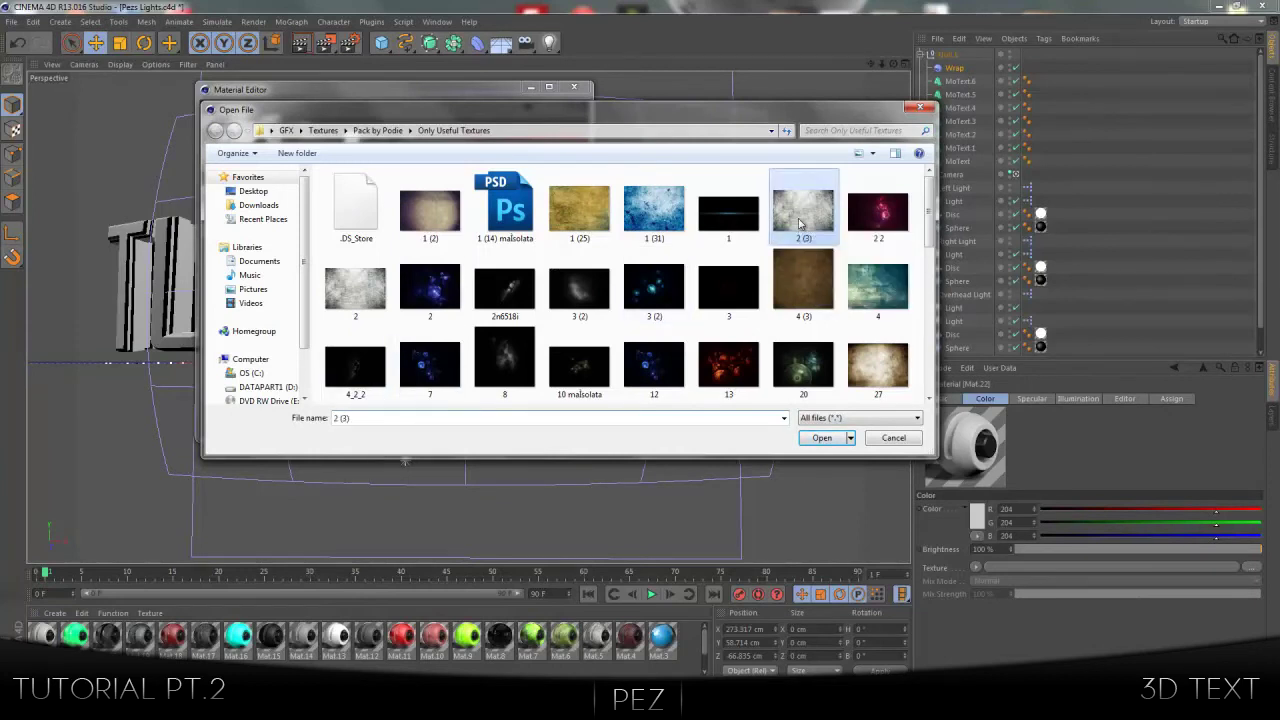
{"action": "left_click", "coordinate": [821, 442]}
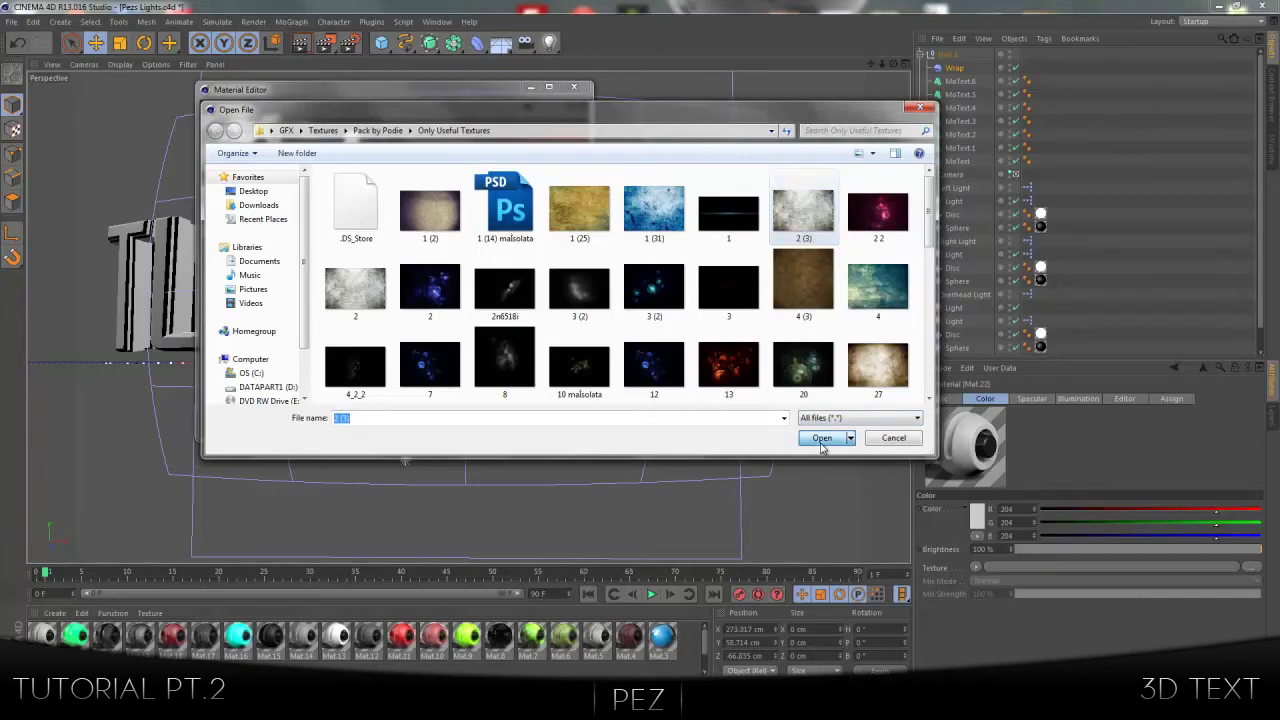
Step: Finish loading the image into the material's Color channel and copy that texture channel
{"action": "left_click", "coordinate": [641, 397]}
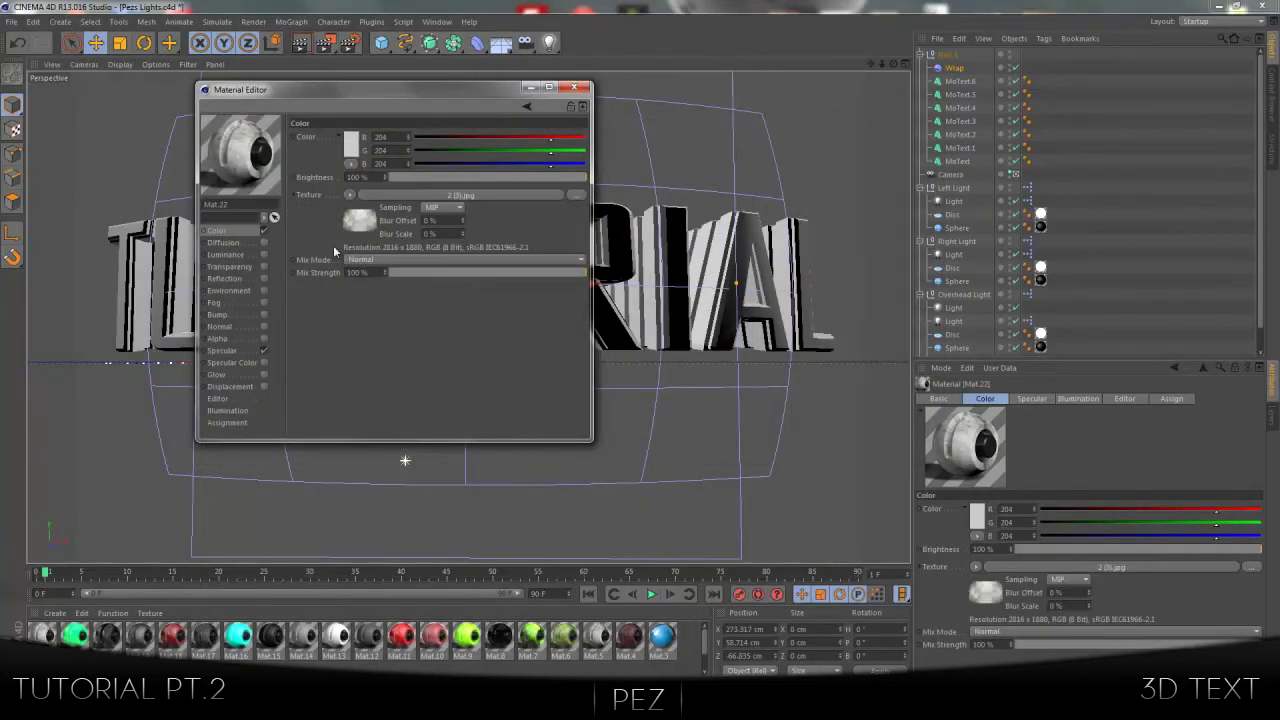
{"action": "left_click", "coordinate": [349, 195]}
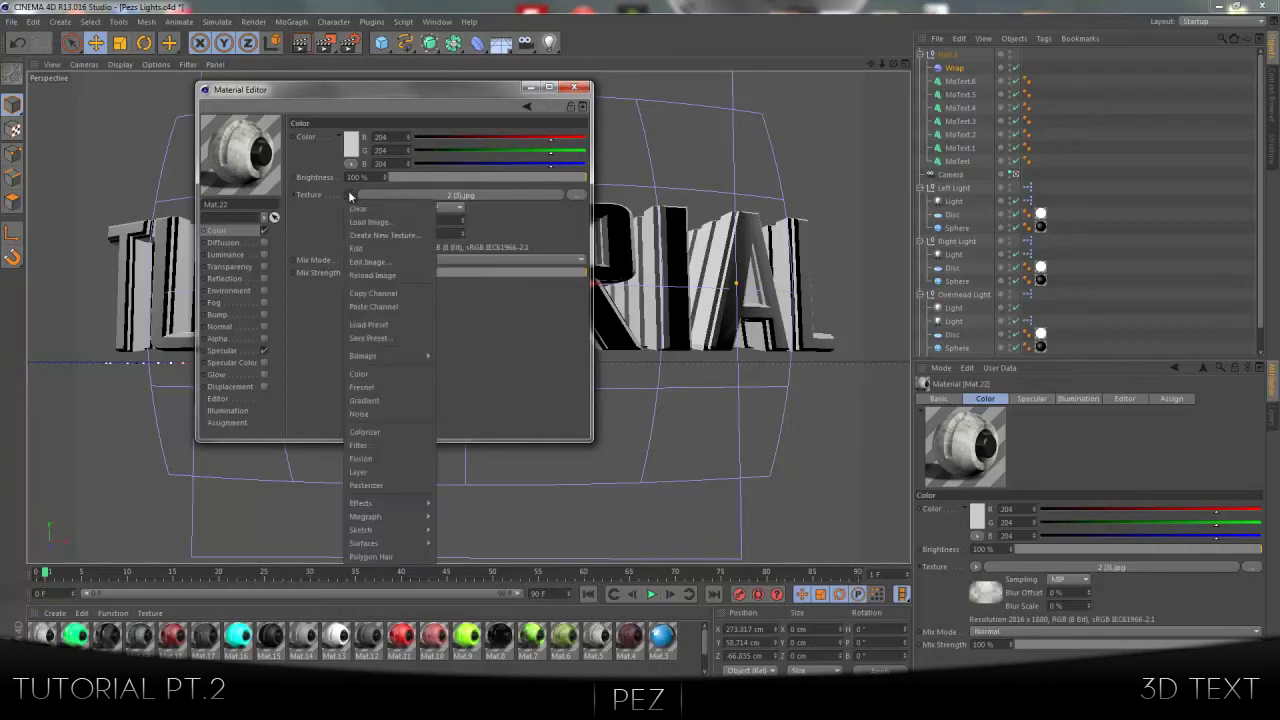
{"action": "left_click", "coordinate": [389, 294]}
Step: Enable Diffusion, paste the copied texture into it, and set its brightness to about 45 % and mix strength to about 47 %
{"action": "left_click", "coordinate": [241, 246]}
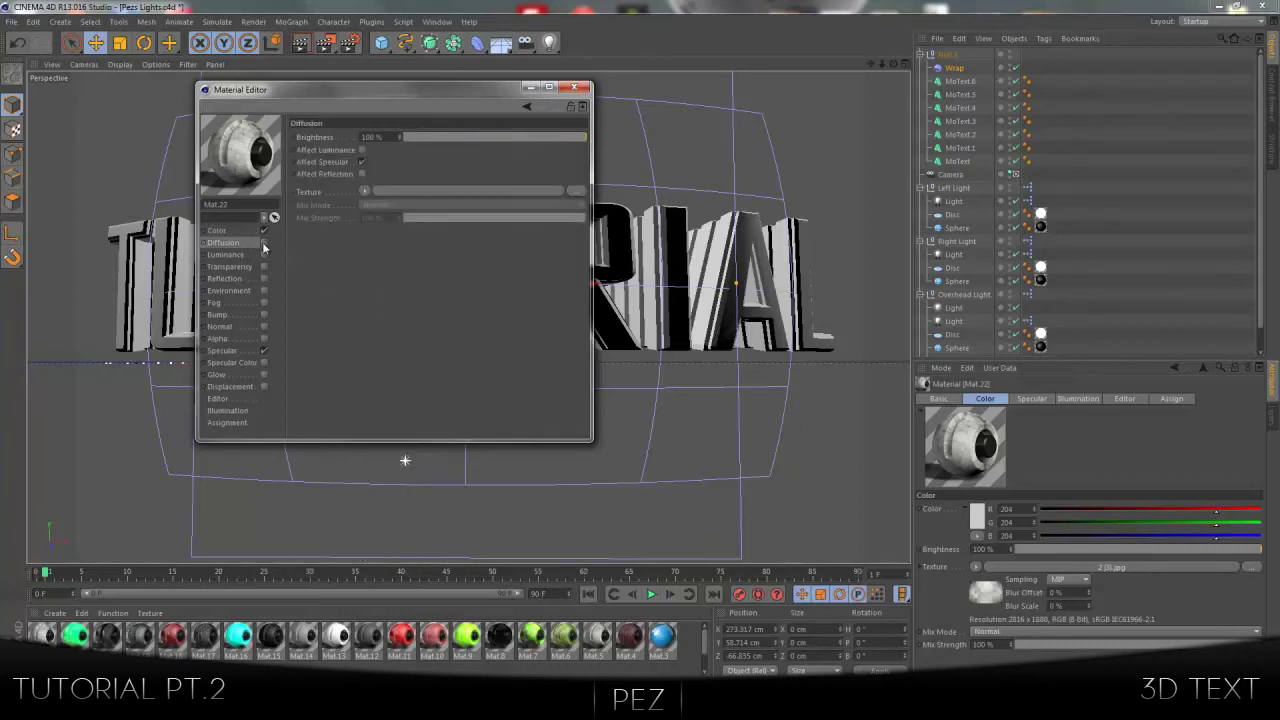
{"action": "left_click", "coordinate": [263, 242]}
{"action": "left_click", "coordinate": [363, 191]}
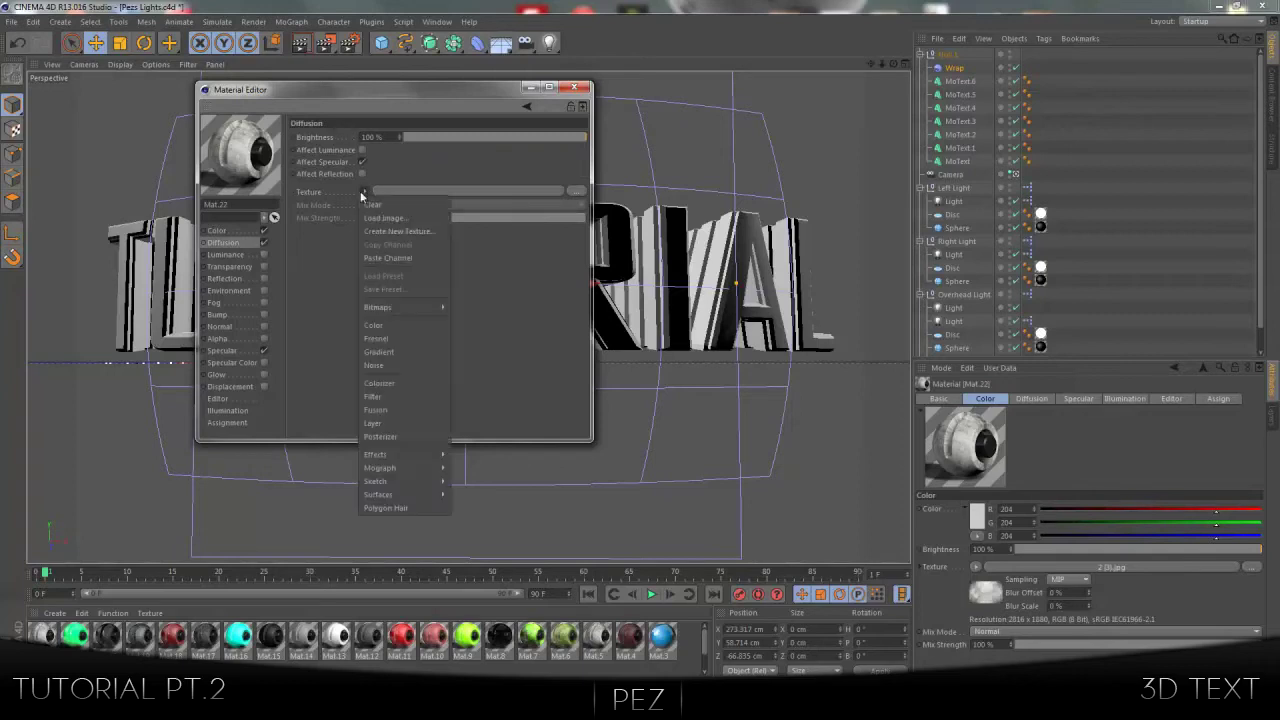
{"action": "left_click", "coordinate": [387, 258]}
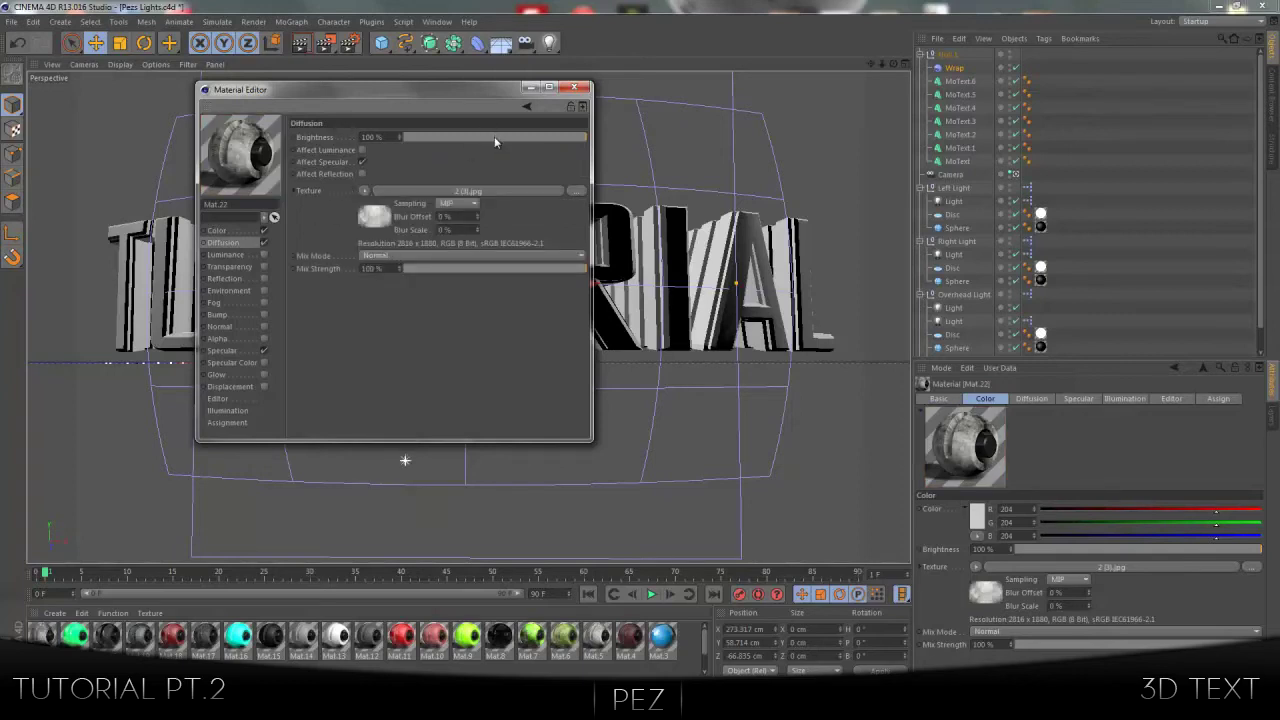
{"action": "left_click_drag", "start_coordinate": [494, 138], "coordinate": [487, 138]}
{"action": "left_click", "coordinate": [489, 269]}
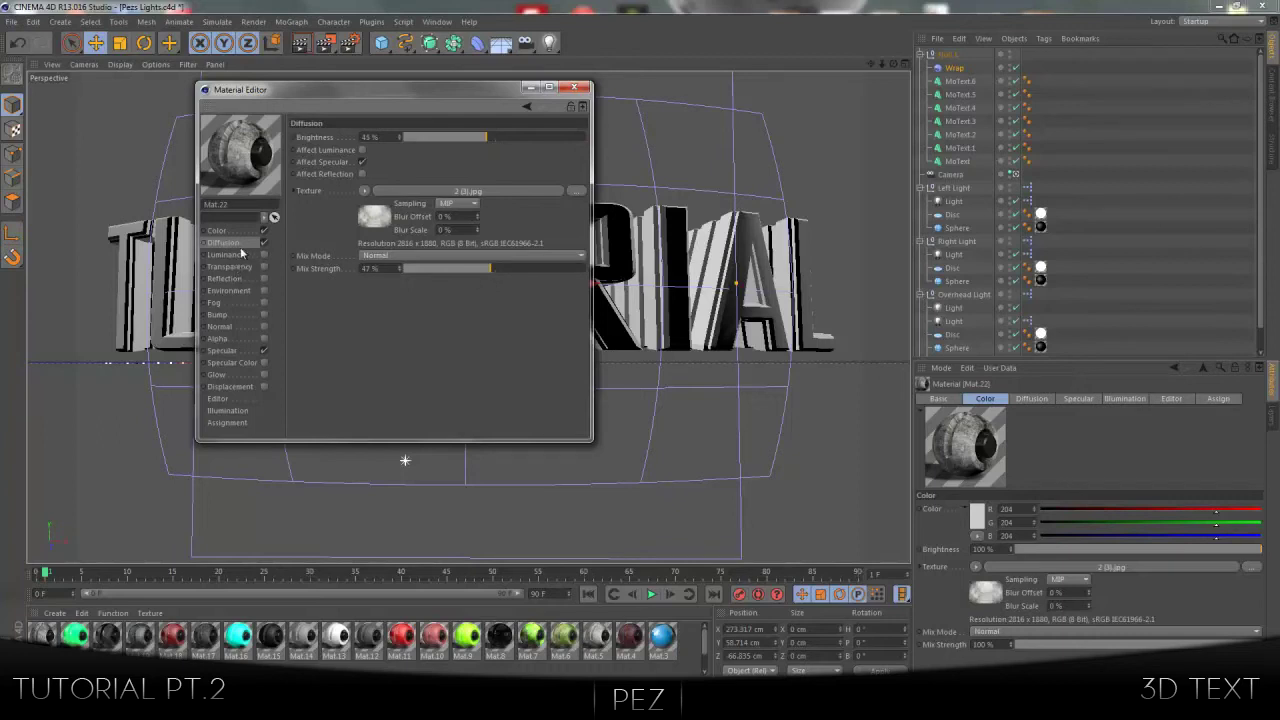
Step: Enable Reflection with a Fresnel texture, and set its brightness to about 37 % and mix strength to about 39 %
{"action": "left_click", "coordinate": [226, 279]}
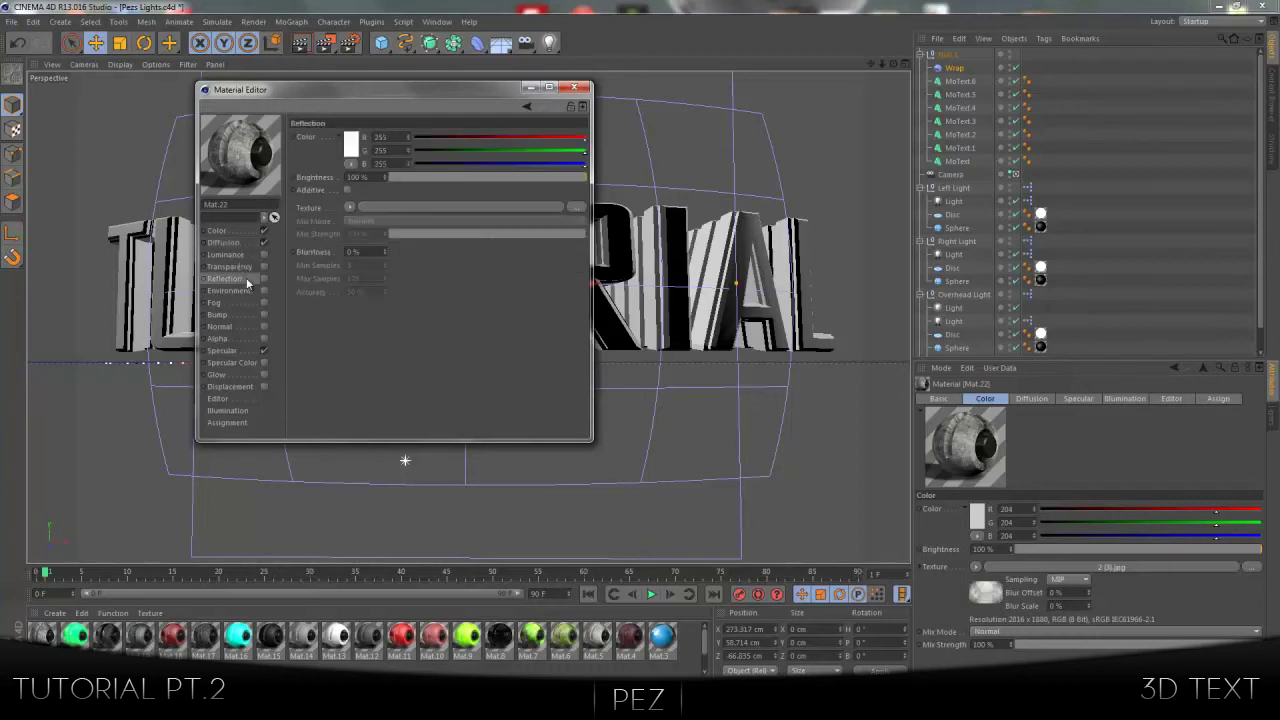
{"action": "left_click", "coordinate": [264, 279]}
{"action": "left_click", "coordinate": [349, 207]}
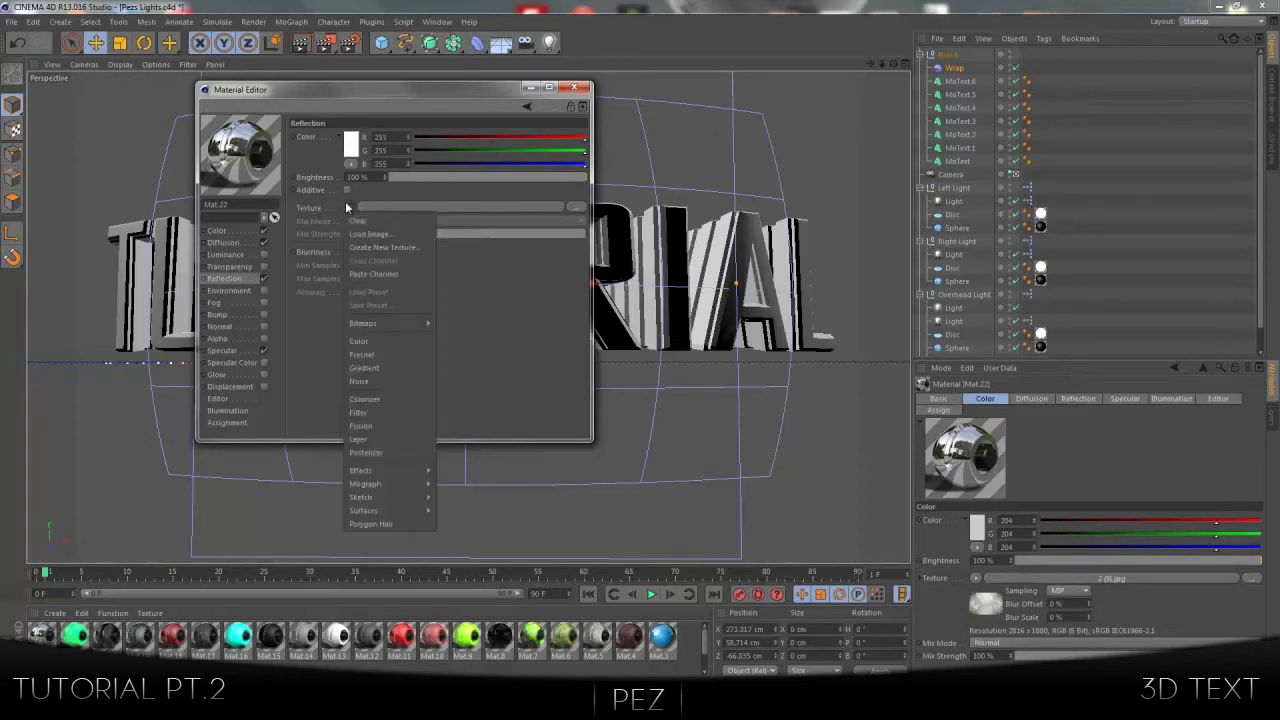
{"action": "left_click", "coordinate": [374, 356]}
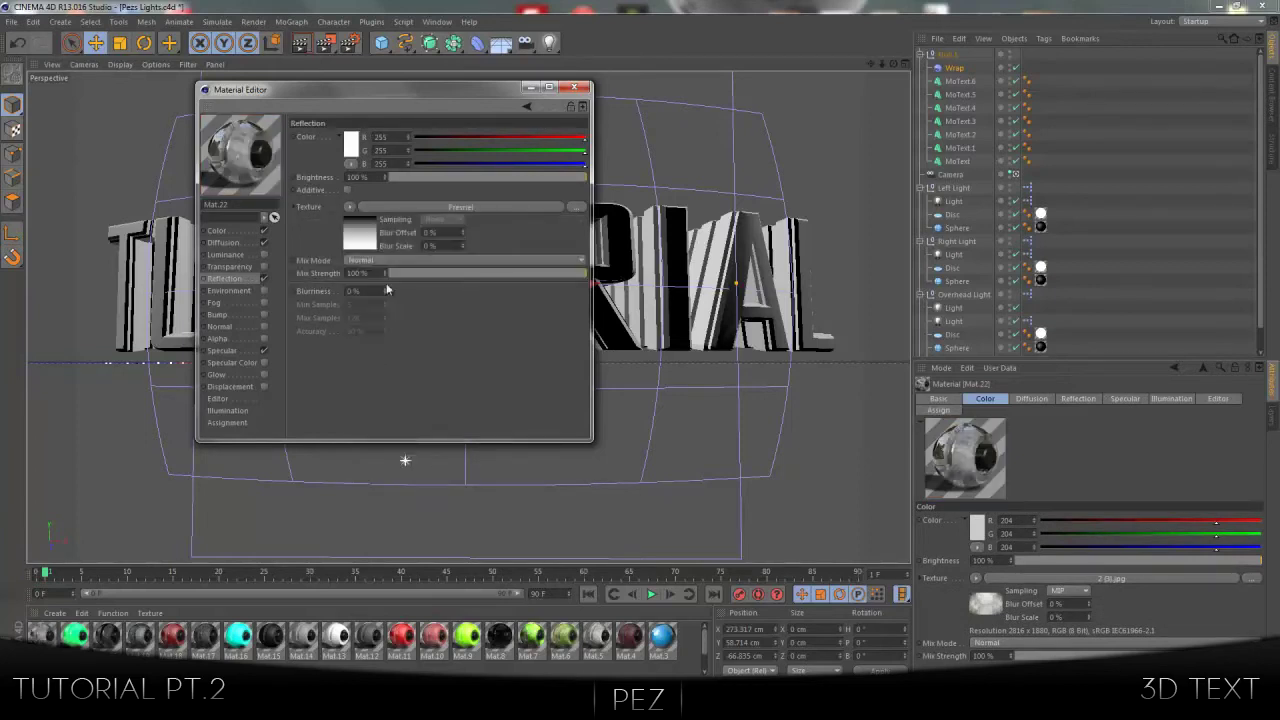
{"action": "left_click", "coordinate": [461, 178]}
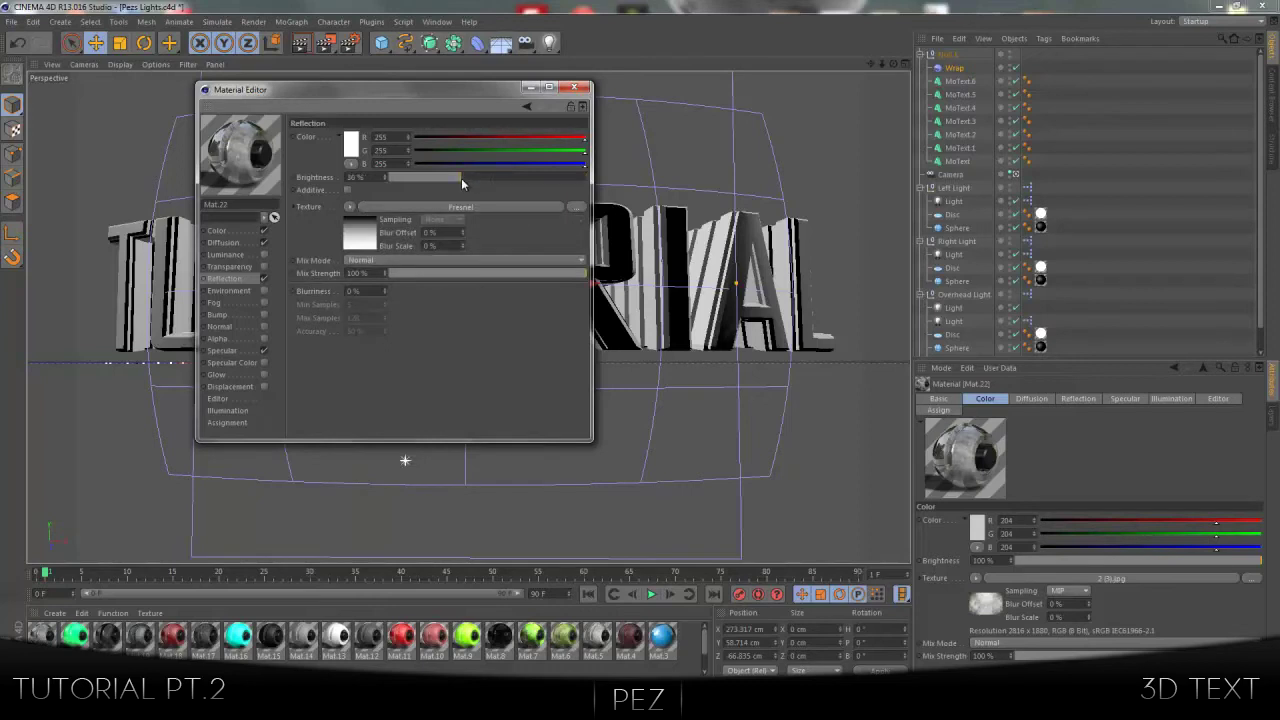
{"action": "left_click", "coordinate": [462, 274]}
{"action": "left_click", "coordinate": [466, 274]}
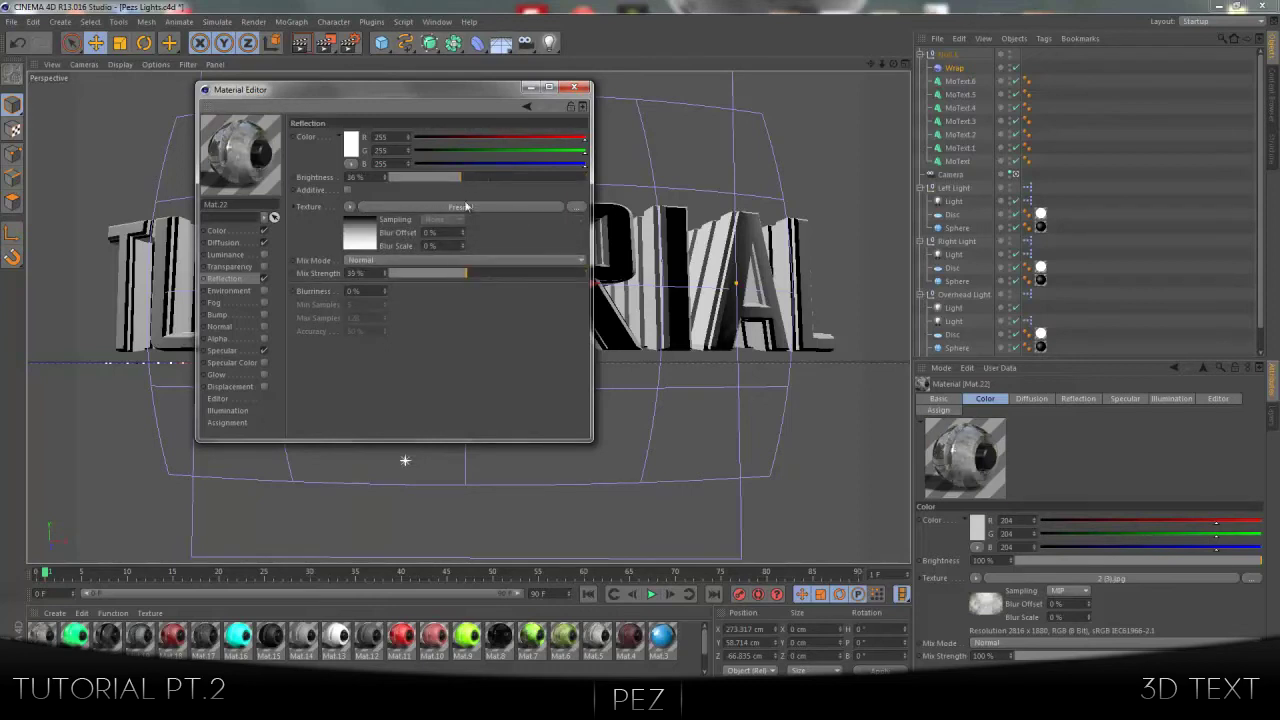
{"action": "left_click", "coordinate": [463, 176]}
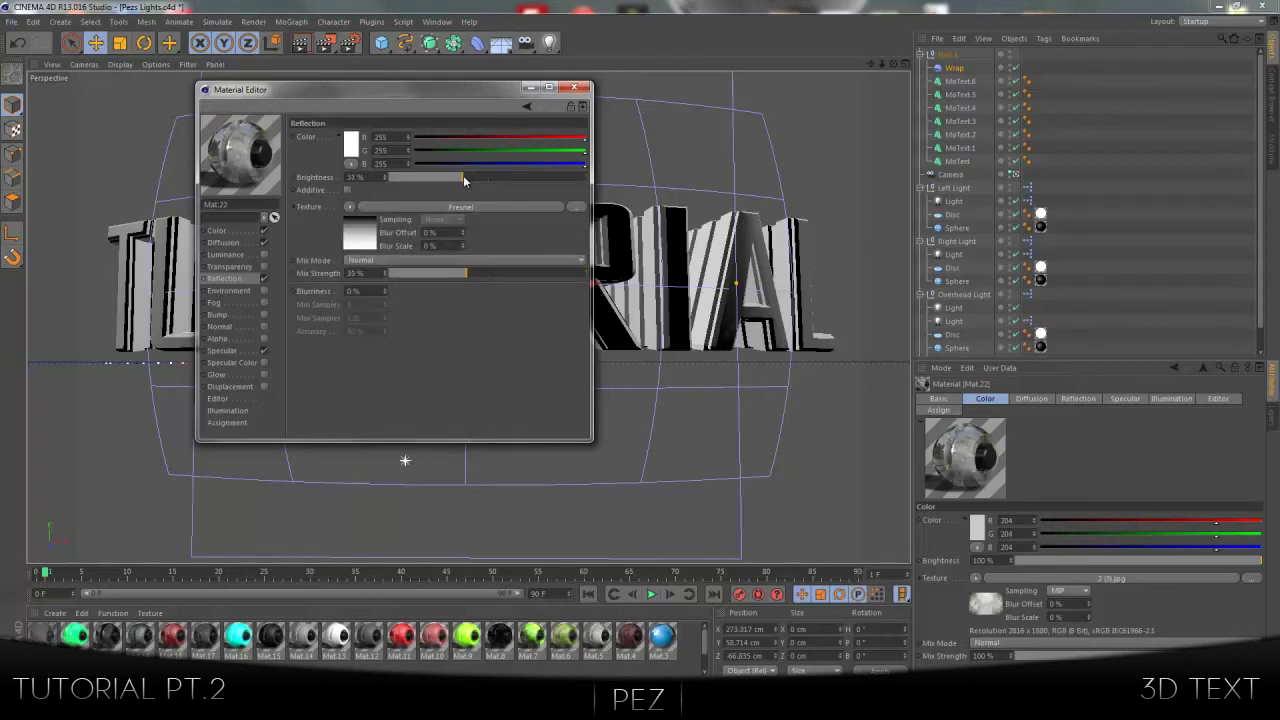
Step: Enable Environment, paste the copied texture into it, and set its brightness to 50 % and mix strength to 49 %
{"action": "left_click", "coordinate": [230, 292]}
{"action": "left_click", "coordinate": [264, 290]}
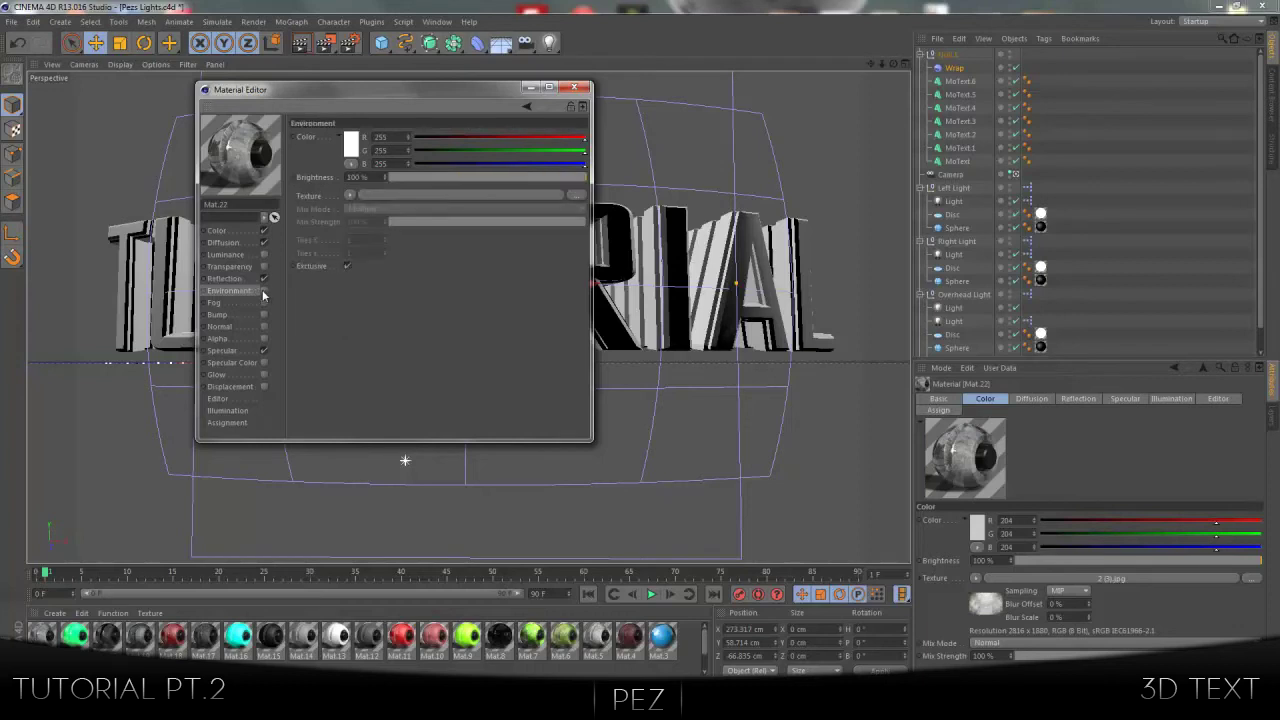
{"action": "left_click", "coordinate": [349, 196]}
{"action": "left_click", "coordinate": [365, 290]}
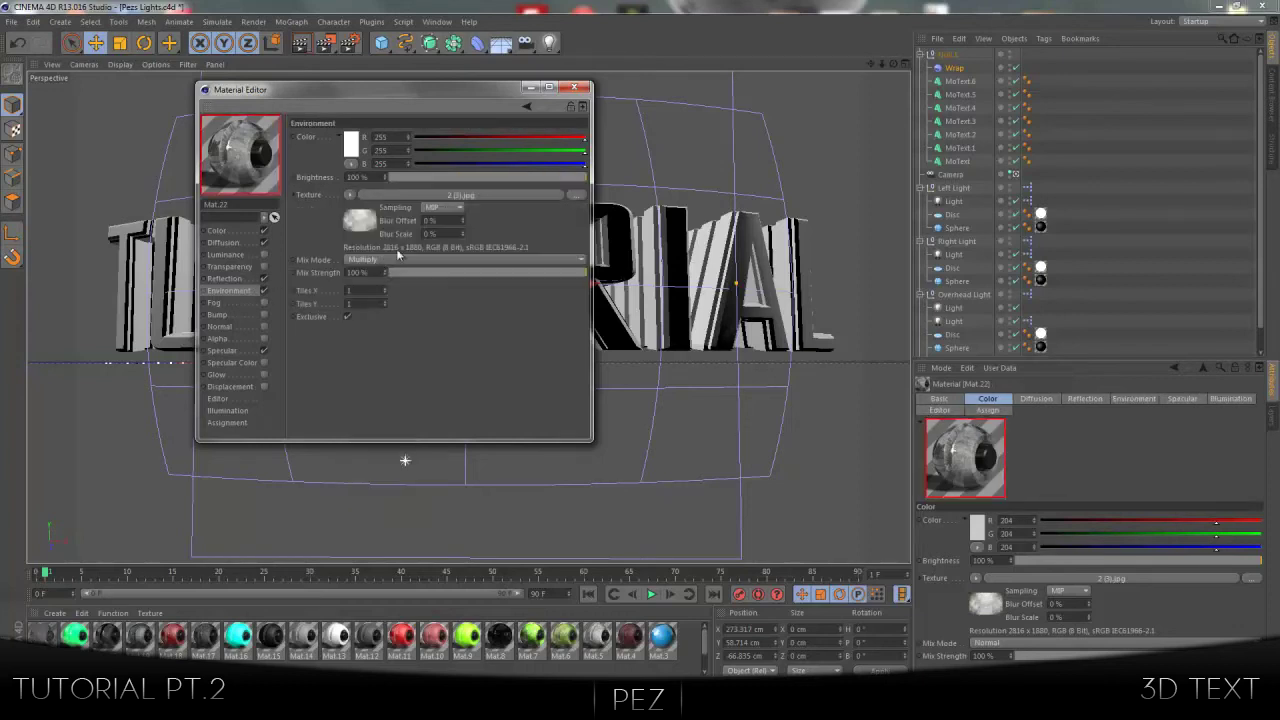
{"action": "left_click", "coordinate": [489, 178]}
{"action": "left_click", "coordinate": [487, 273]}
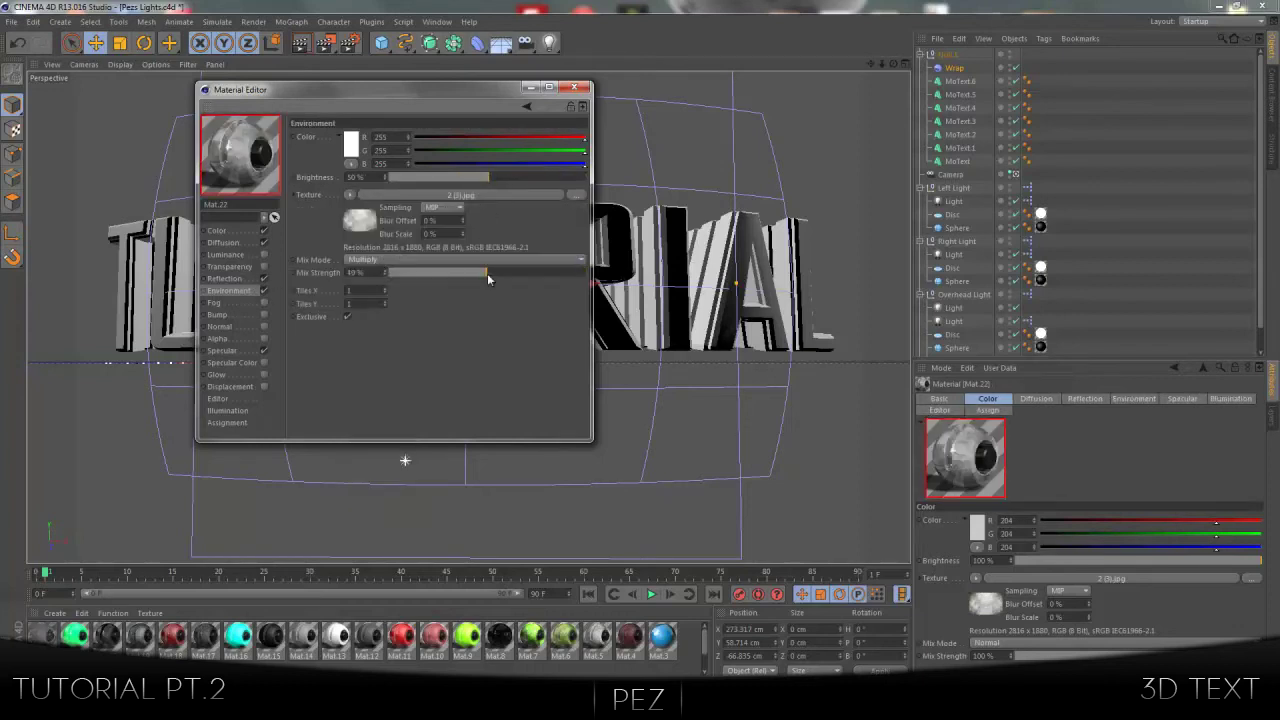
Step: Enable Bump, paste the copied texture into it, raise the bump strength well above its default and close the Material Editor
{"action": "left_click", "coordinate": [222, 314]}
{"action": "left_click", "coordinate": [264, 314]}
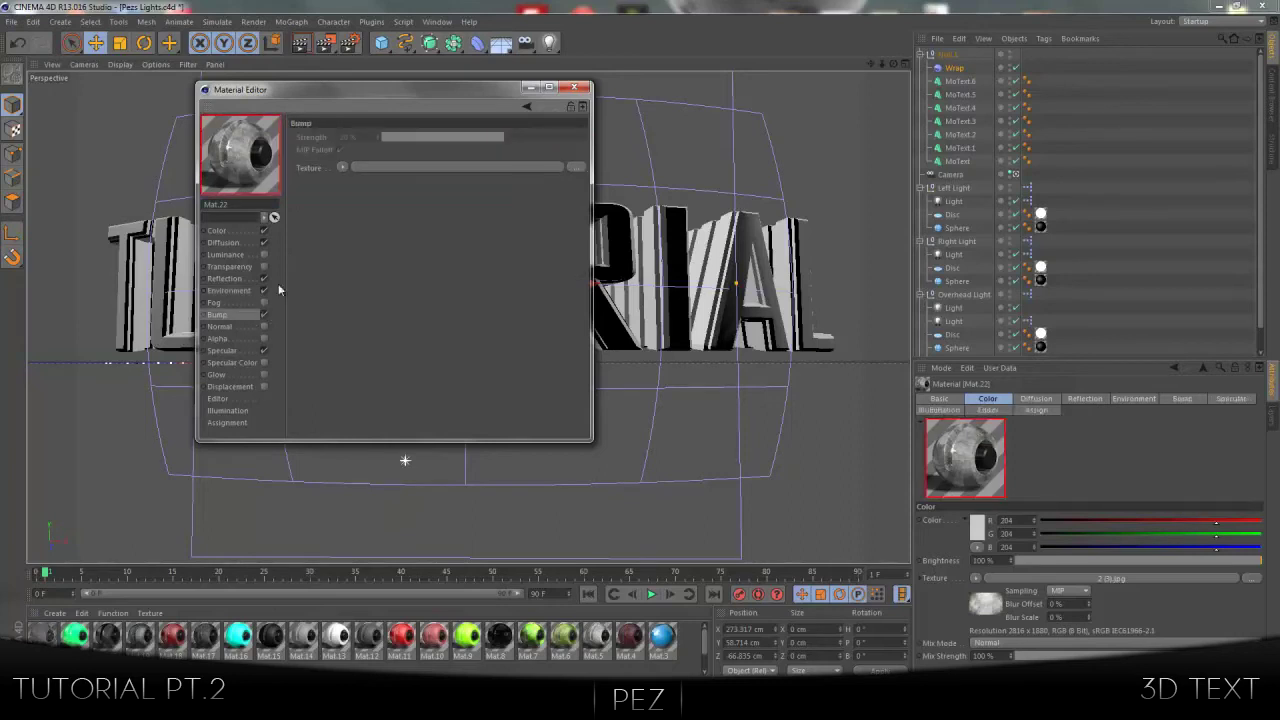
{"action": "left_click", "coordinate": [340, 167]}
{"action": "left_click", "coordinate": [366, 233]}
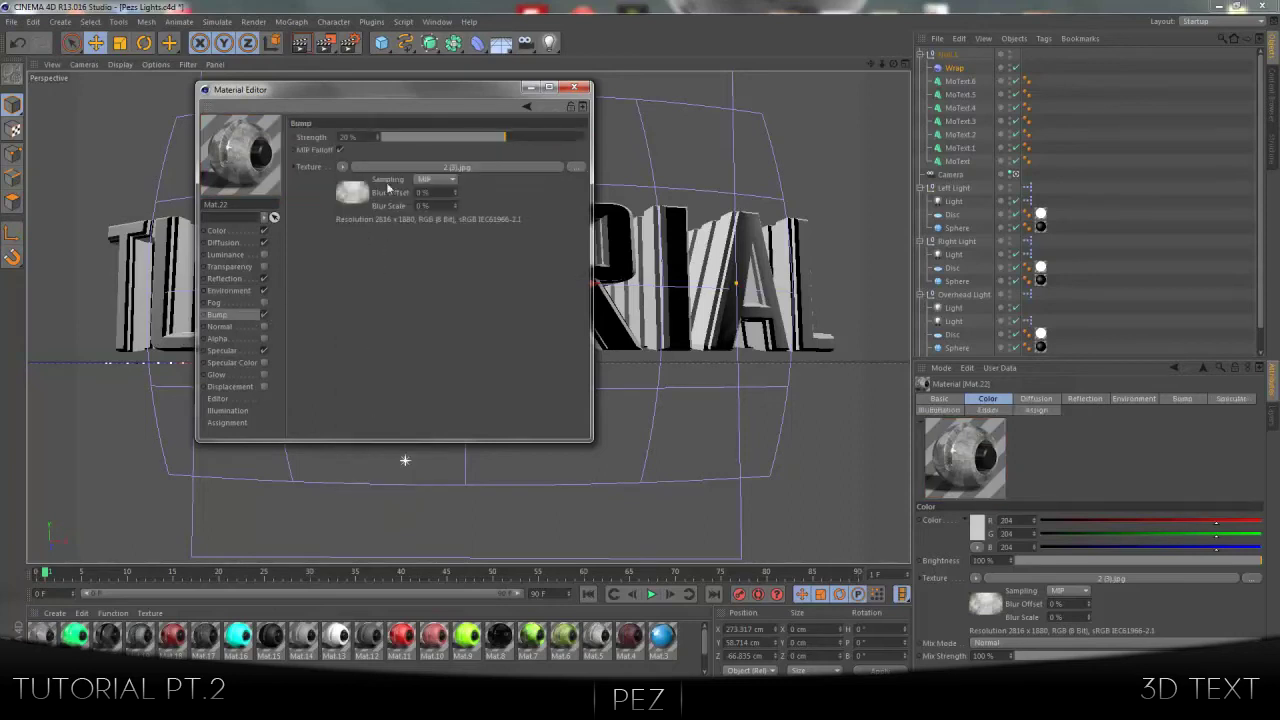
{"action": "left_click", "coordinate": [566, 137]}
{"action": "left_click", "coordinate": [574, 87]}
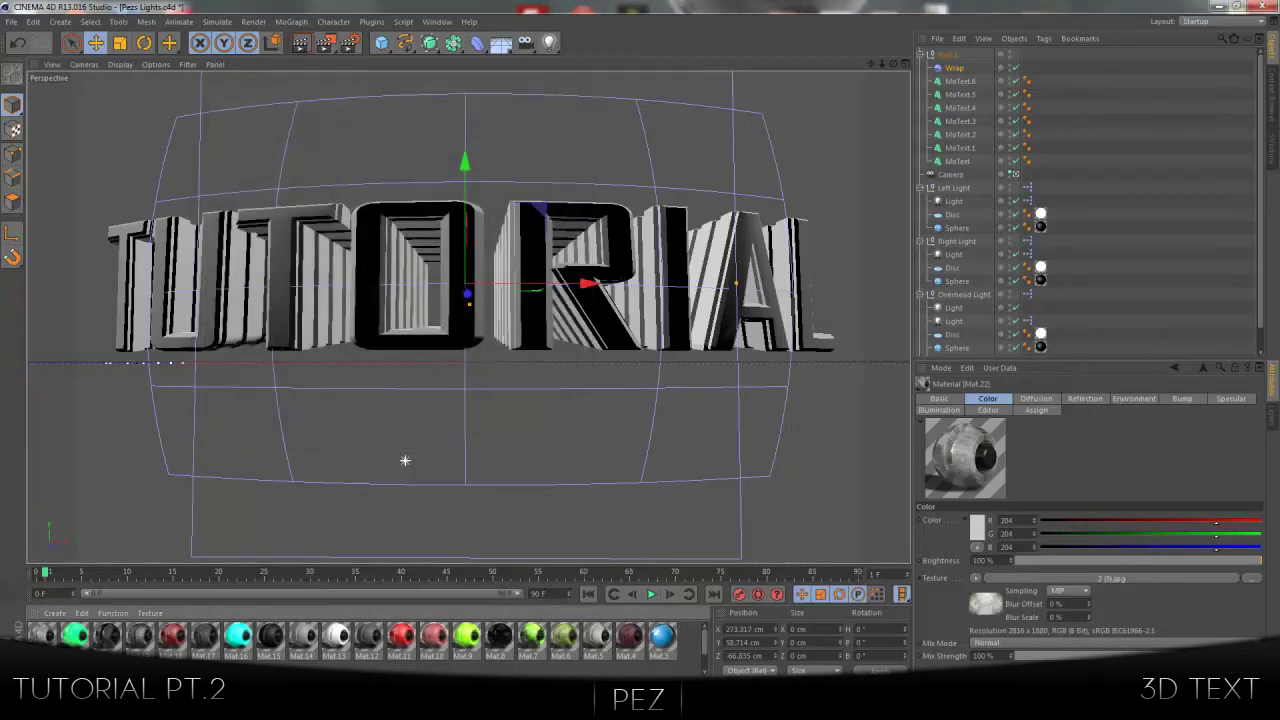
Step: Apply the finished textured material to every layer from MoText.1 through MoText.6
{"action": "mouse_move", "coordinate": [953, 157]}
{"action": "left_mouse_down"}
{"action": "mouse_move", "coordinate": [968, 160]}
{"action": "mouse_move", "coordinate": [962, 148]}
{"action": "left_mouse_up"}
{"action": "left_click_drag", "start_coordinate": [48, 638], "coordinate": [986, 122]}
{"action": "left_click_drag", "start_coordinate": [838, 165], "coordinate": [958, 134]}
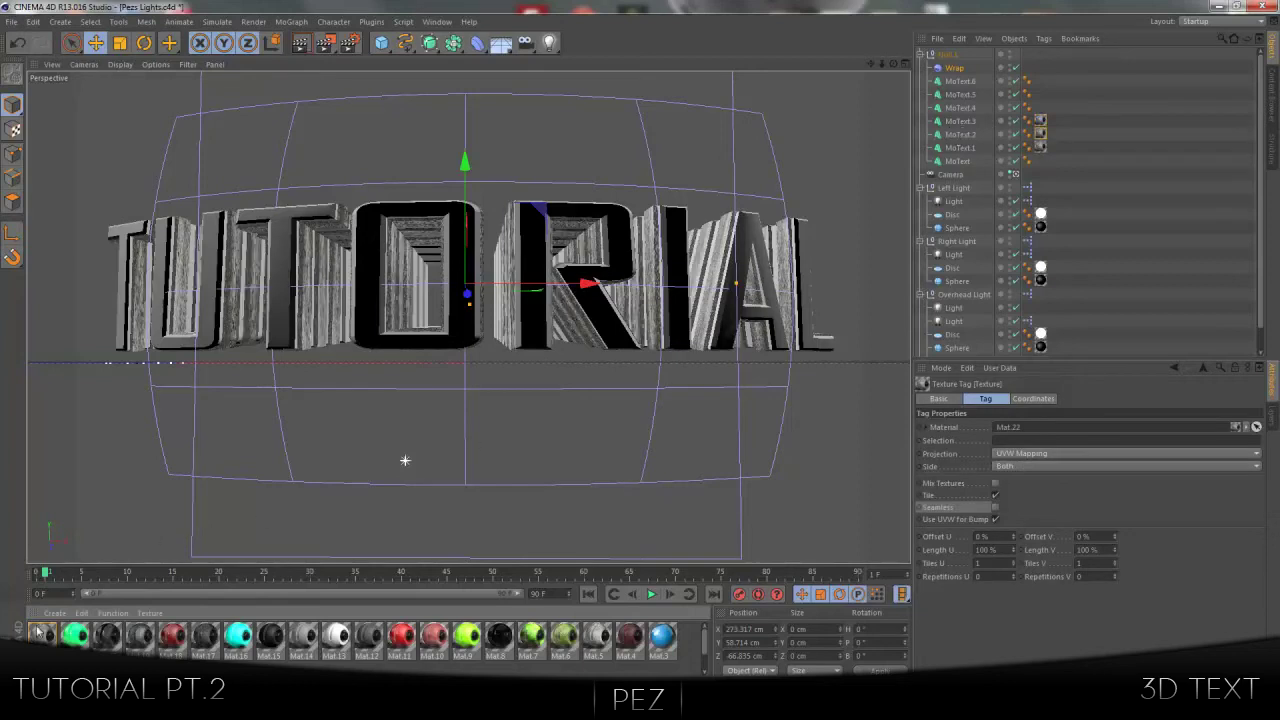
{"action": "left_click_drag", "start_coordinate": [1000, 185], "coordinate": [990, 108]}
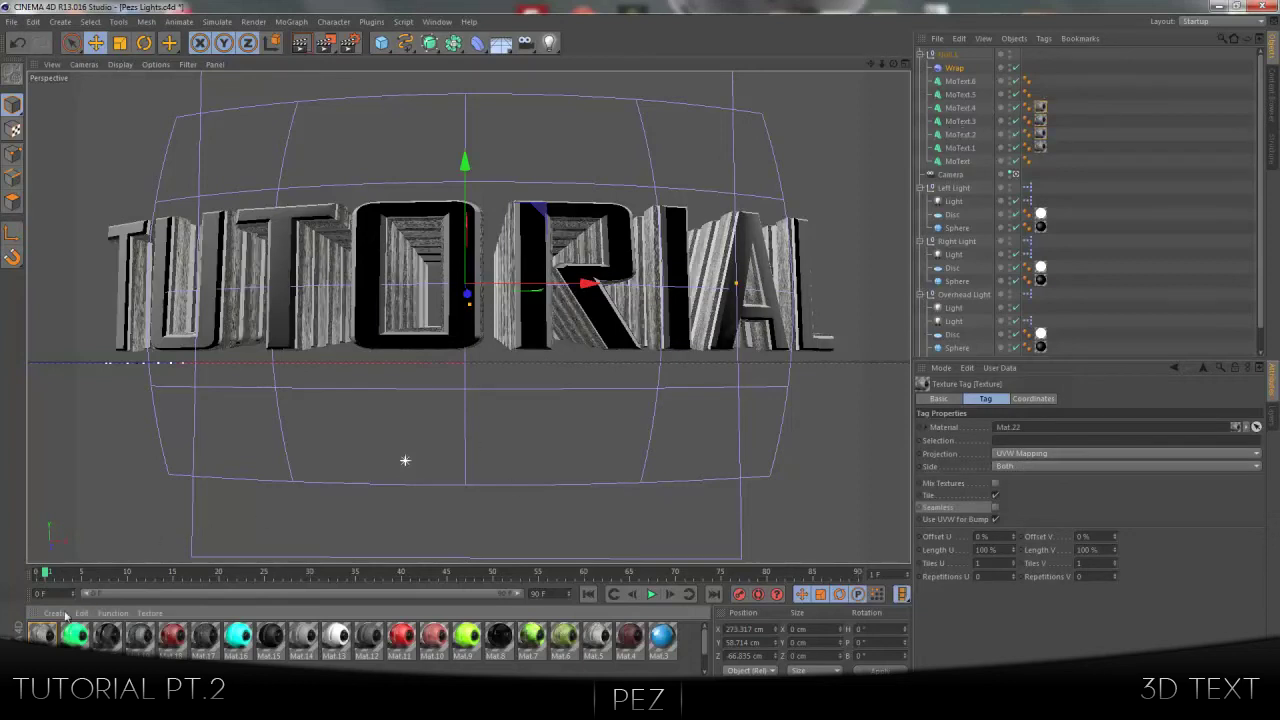
{"action": "left_click_drag", "start_coordinate": [62, 634], "coordinate": [962, 95]}
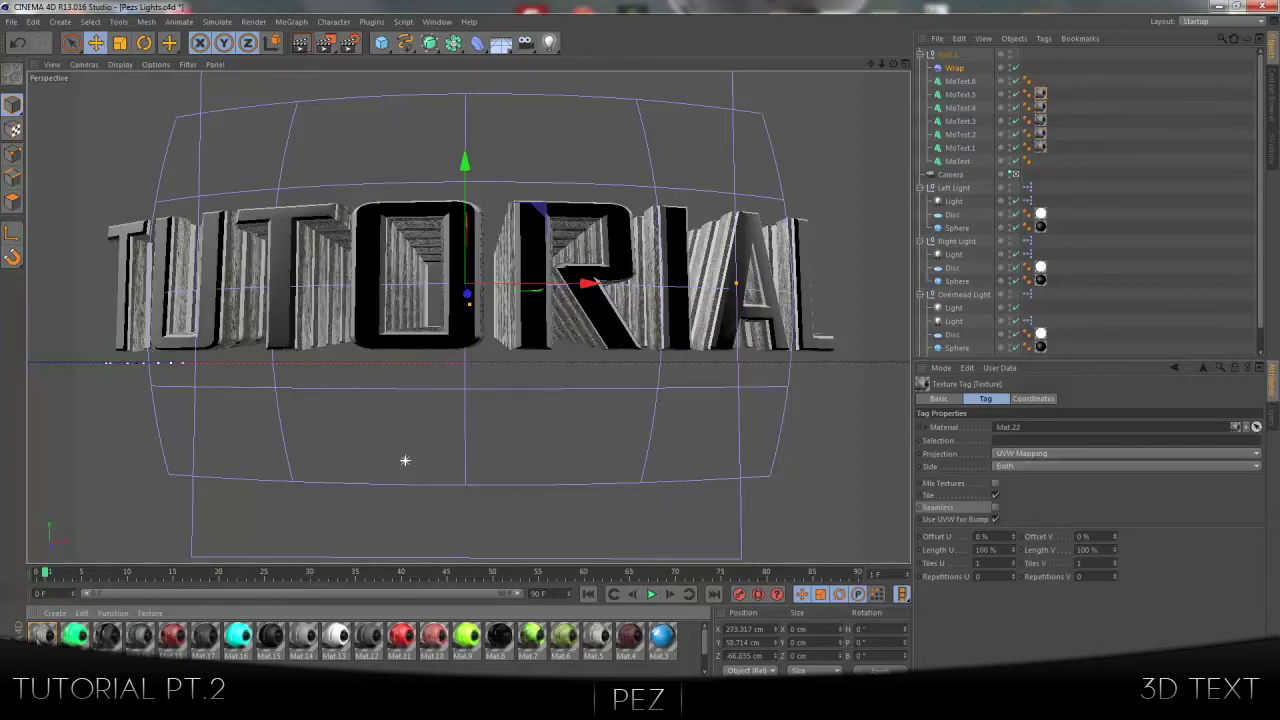
{"action": "left_click_drag", "start_coordinate": [107, 634], "coordinate": [966, 82]}
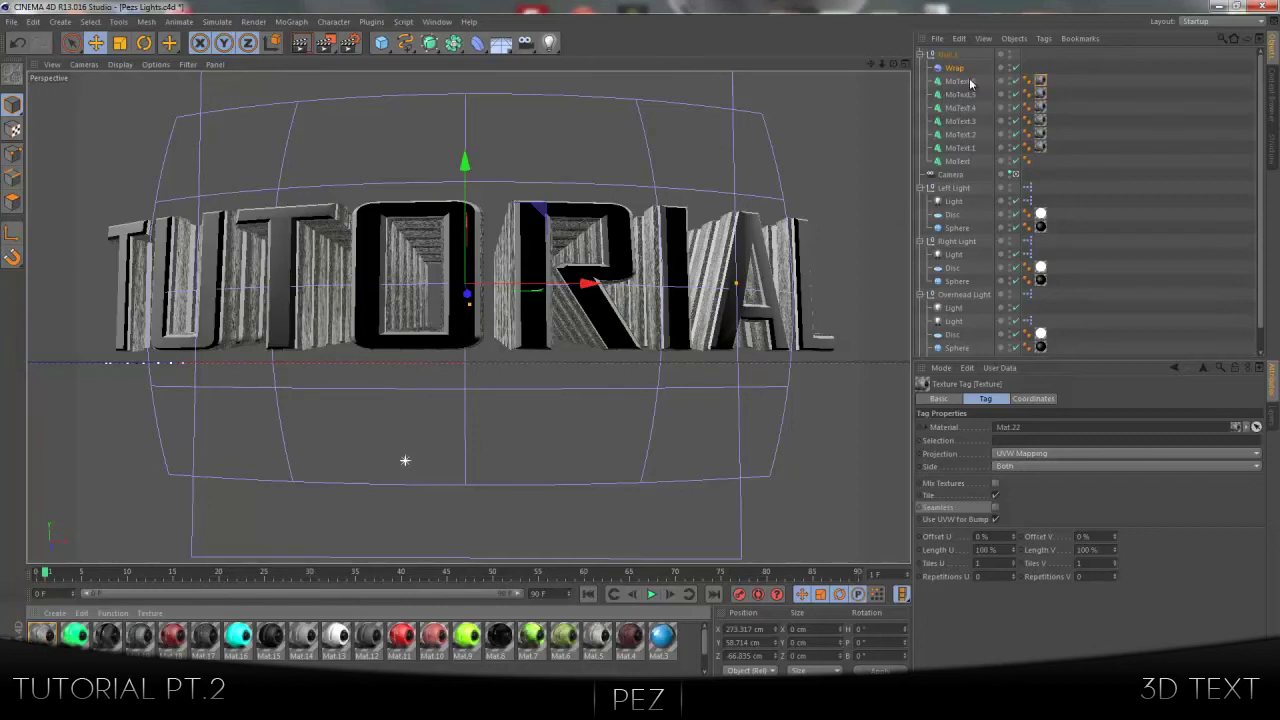
Step: Set all six MoText texture tags to Cubic projection with Seamless enabled, and render the view to check the result
{"action": "left_click", "coordinate": [1041, 81]}
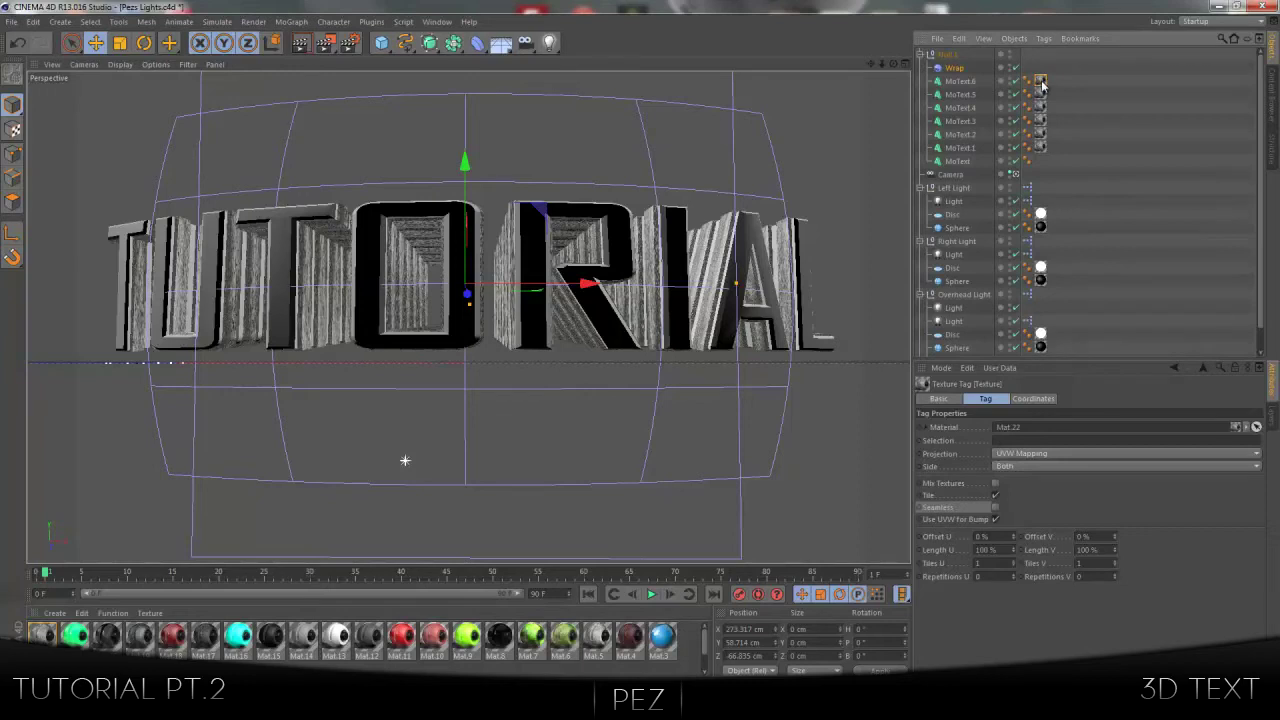
{"action": "left_click", "coordinate": [1041, 147], "text": "shift"}
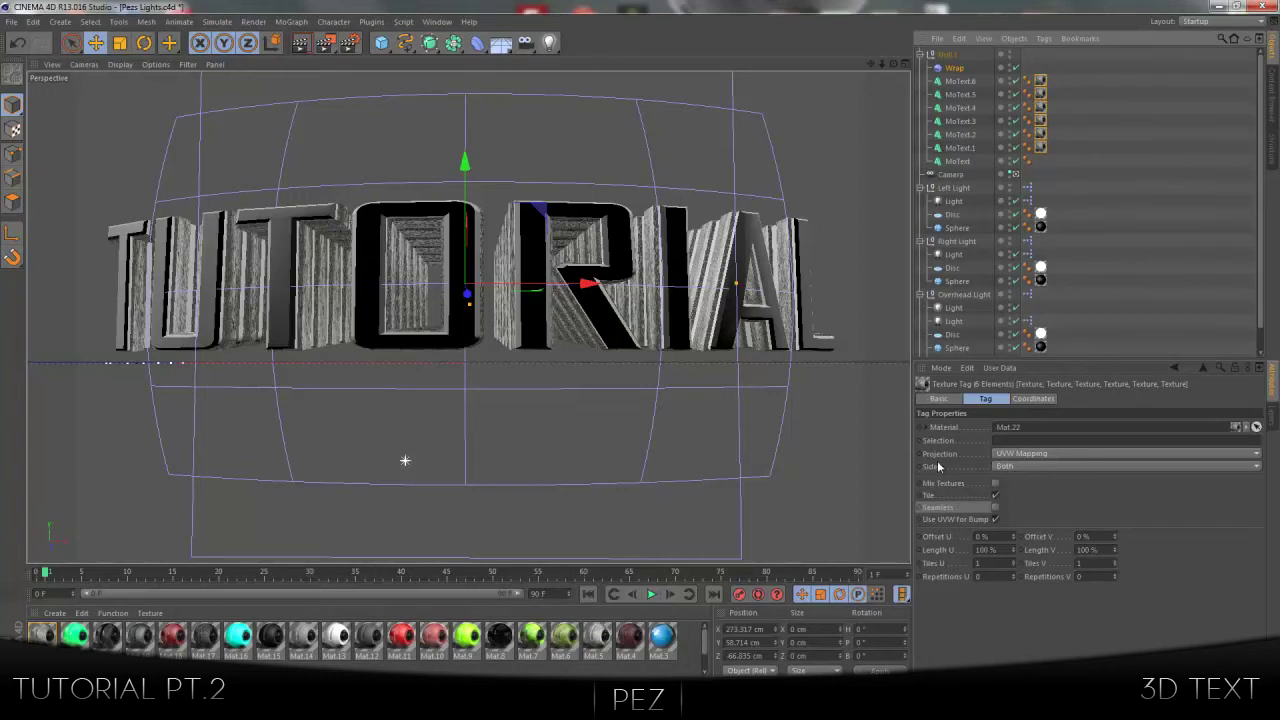
{"action": "left_click", "coordinate": [1010, 455]}
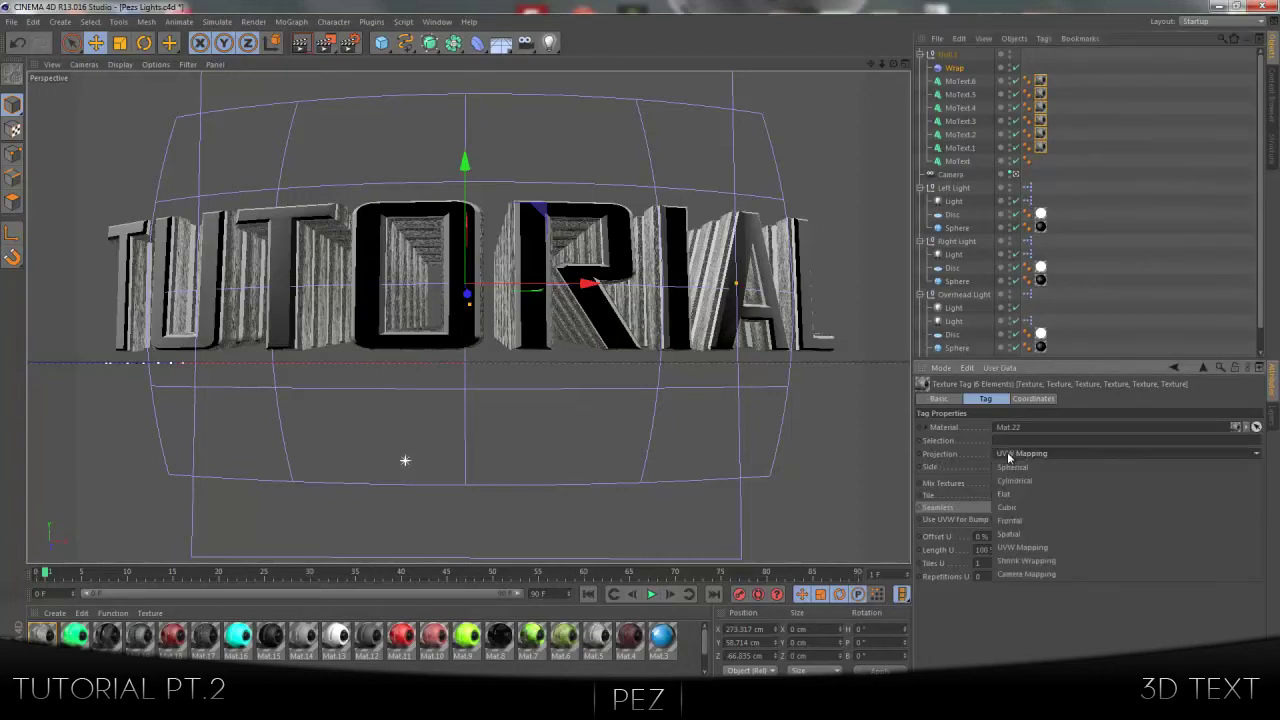
{"action": "left_click", "coordinate": [1022, 507]}
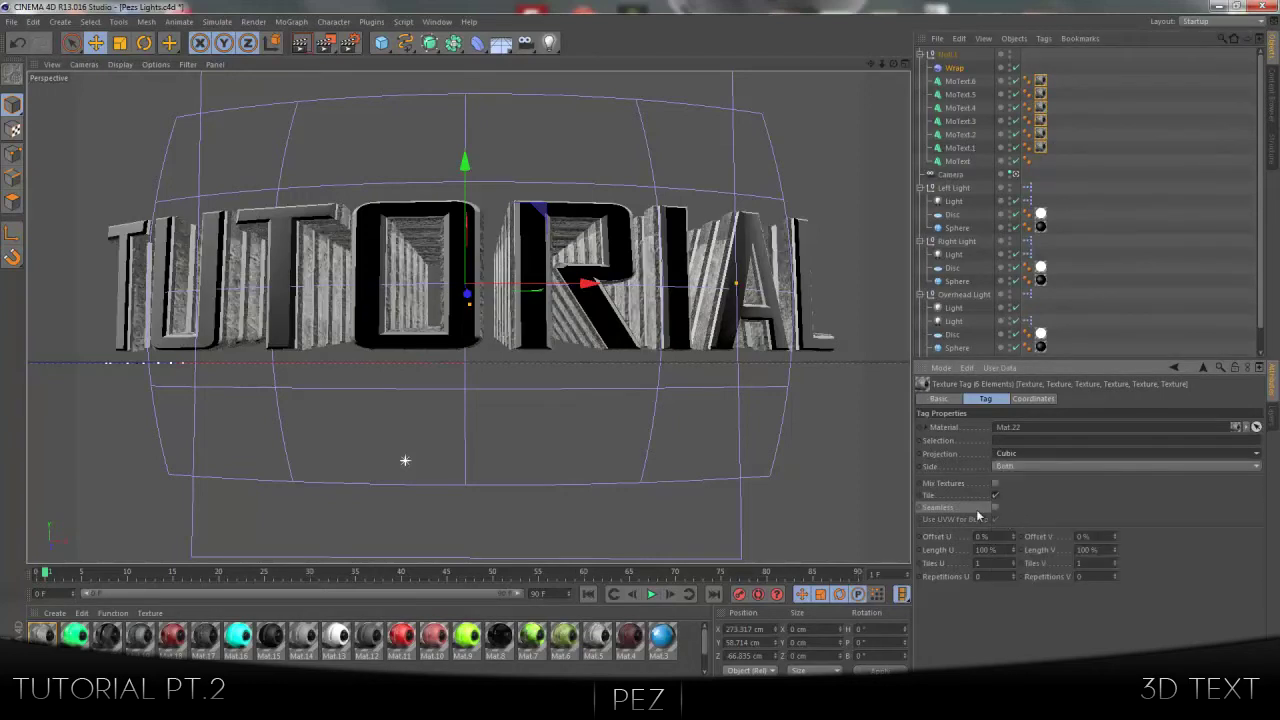
{"action": "left_click", "coordinate": [996, 508]}
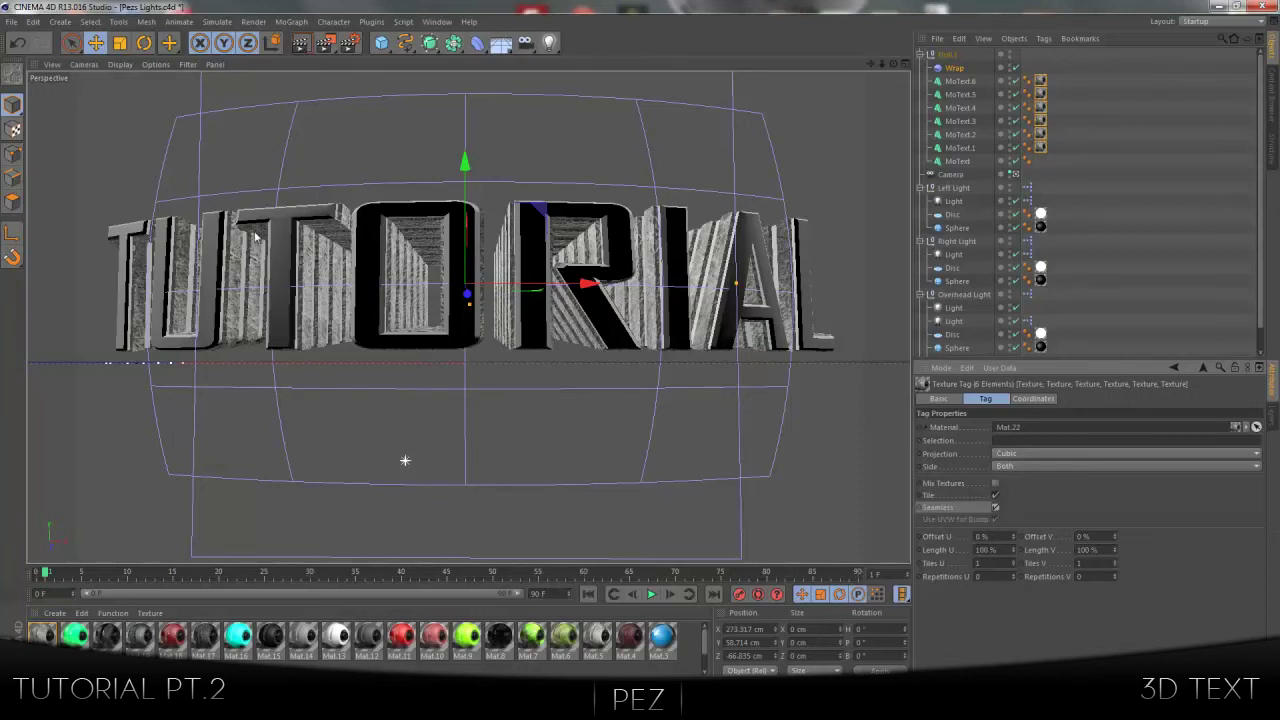
{"action": "key", "text": "ctrl+r"}
{"action": "left_click", "coordinate": [523, 346]}
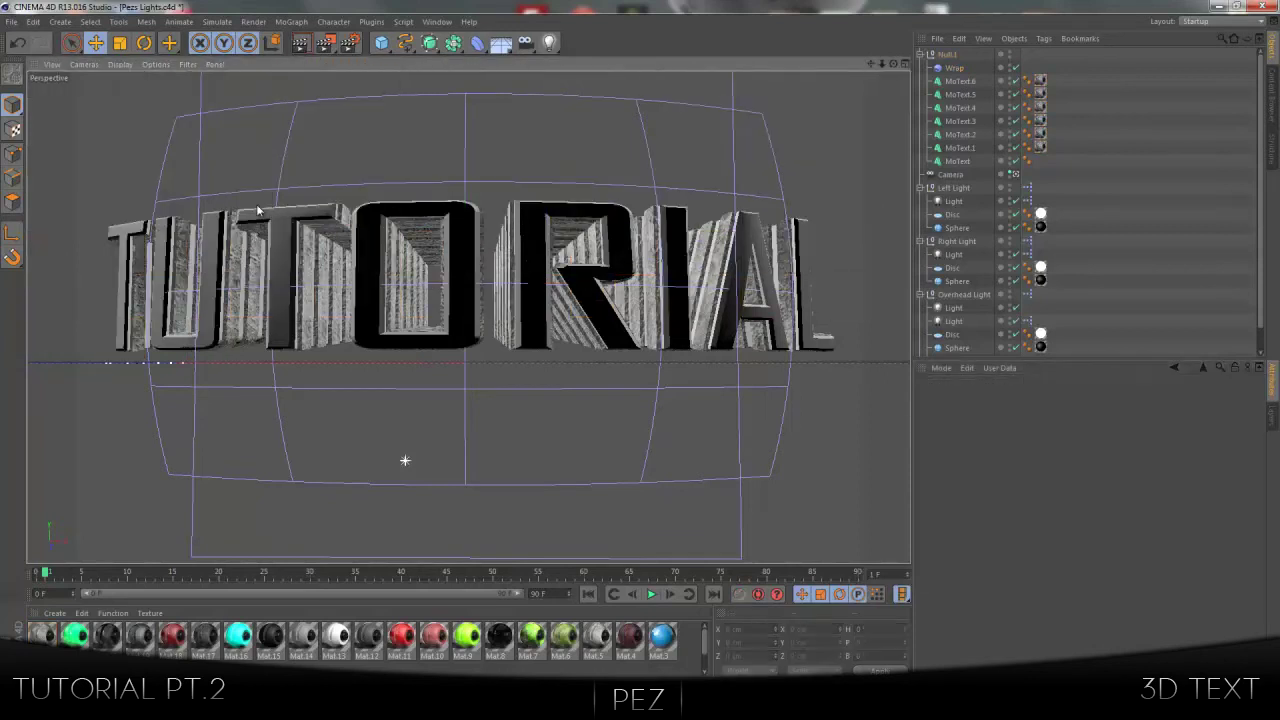
Step: Create another new material and set its preview shape to Object (Soft Shadow) in the Material Editor
{"action": "double_click", "coordinate": [605, 670]}
{"action": "double_click", "coordinate": [40, 635]}
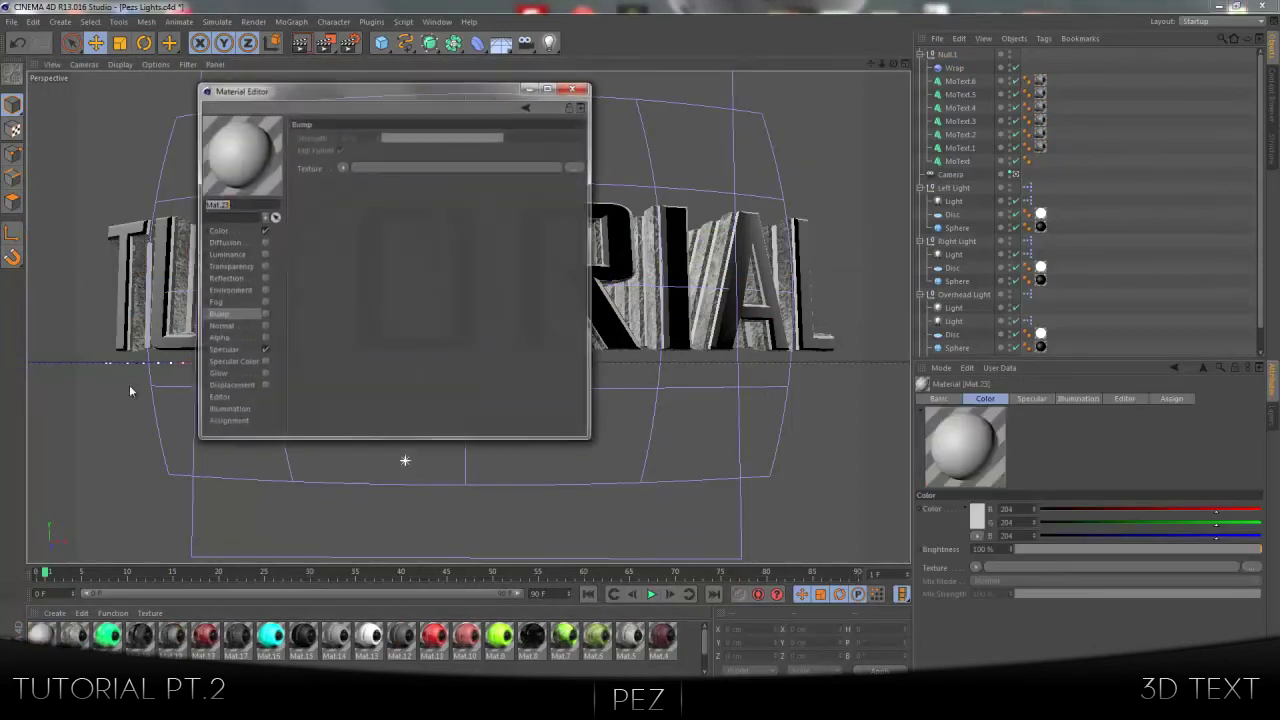
{"action": "right_click", "coordinate": [245, 135]}
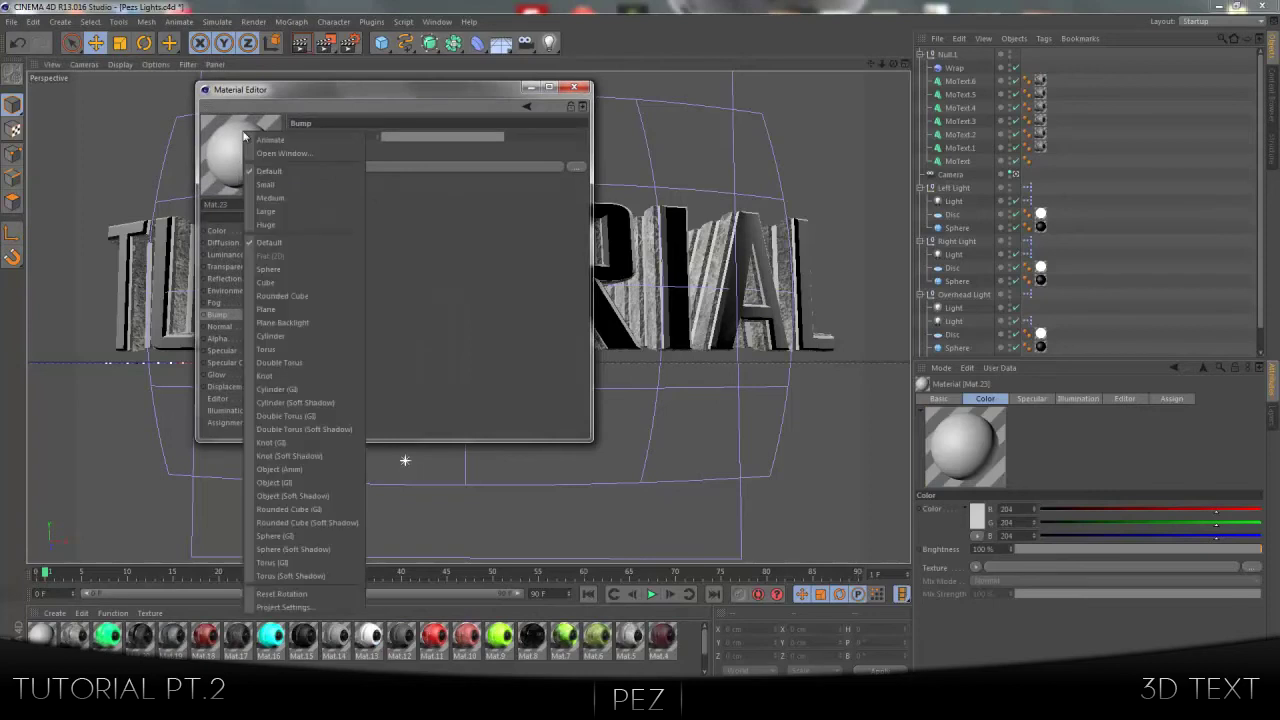
{"action": "left_click", "coordinate": [295, 495]}
Step: Set the new material's Color to pure red (R 255, G 0, B 0)
{"action": "left_click", "coordinate": [237, 230]}
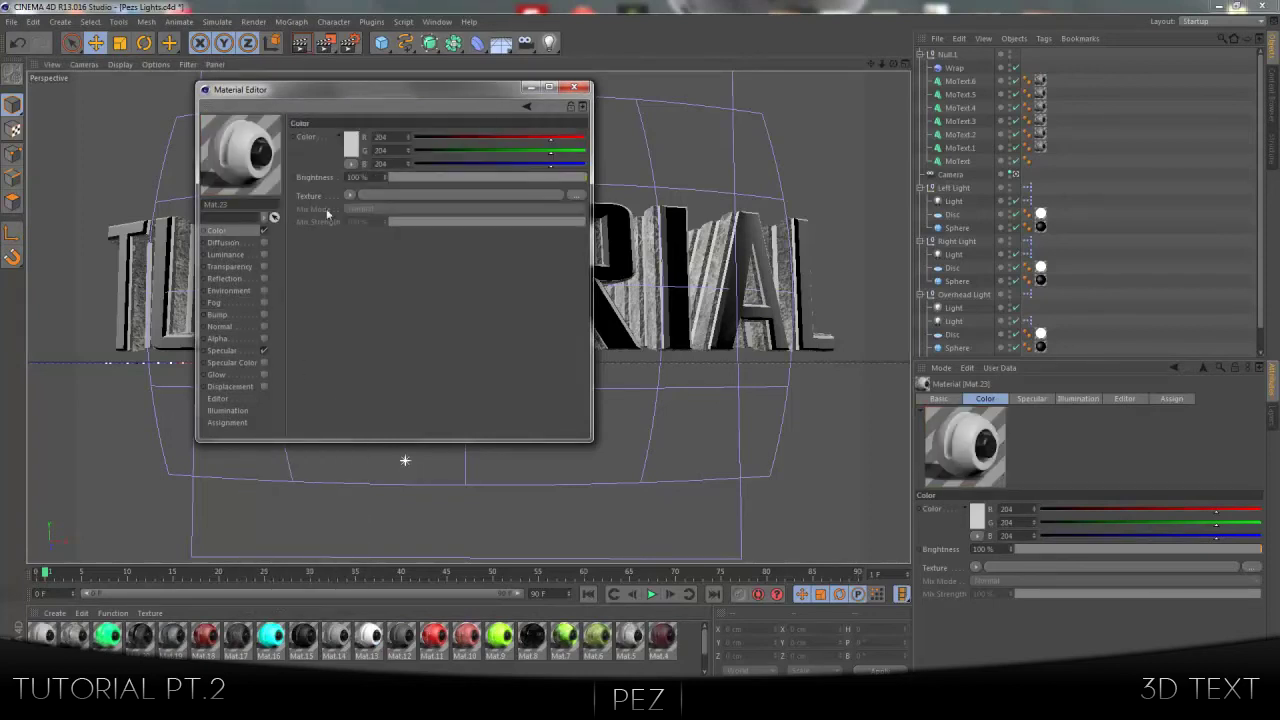
{"action": "left_click", "coordinate": [358, 146]}
{"action": "left_click", "coordinate": [362, 102]}
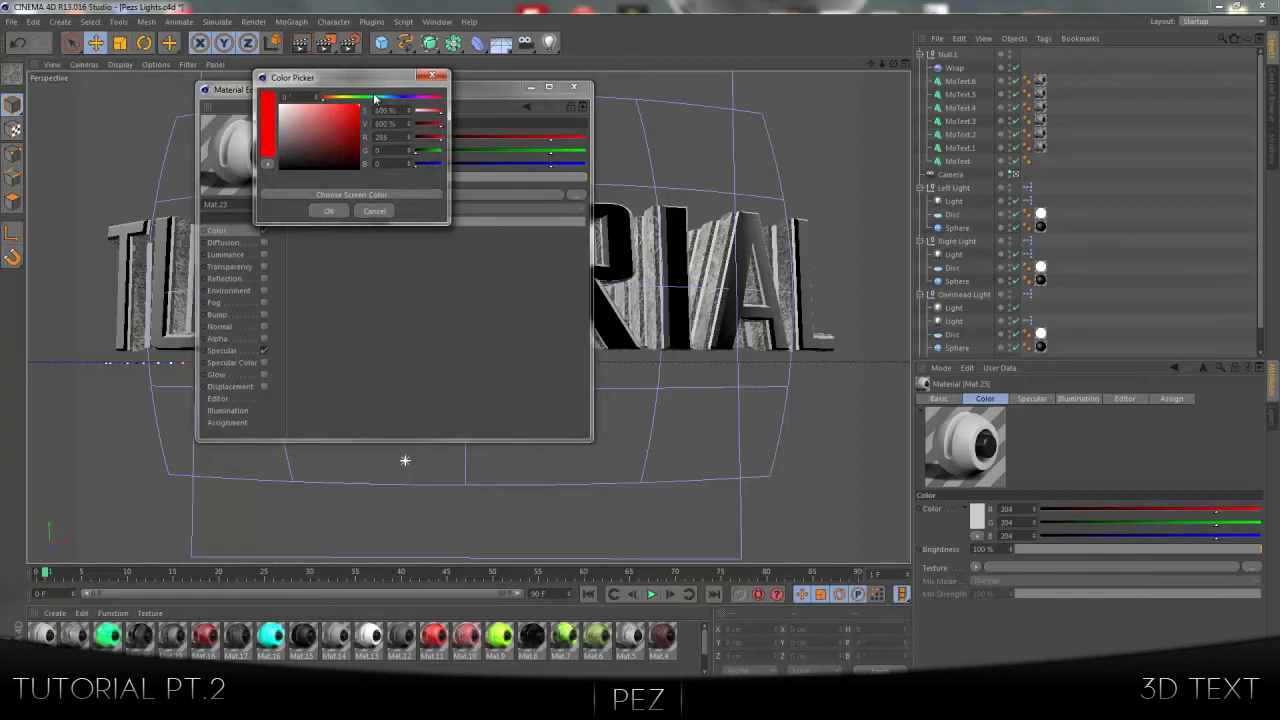
{"action": "left_click", "coordinate": [329, 208]}
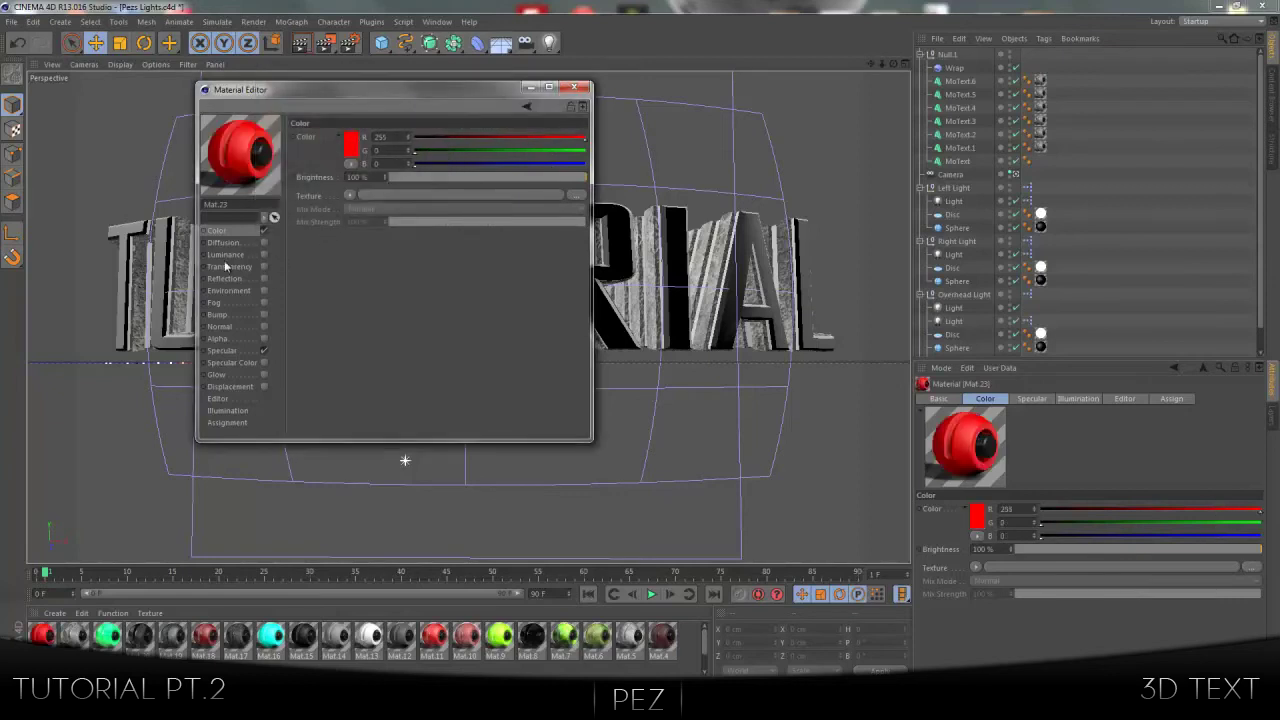
Step: Enable Reflection on the red material and assign a Fresnel texture to it
{"action": "left_click", "coordinate": [229, 266]}
{"action": "left_click", "coordinate": [253, 278]}
{"action": "left_click", "coordinate": [264, 278]}
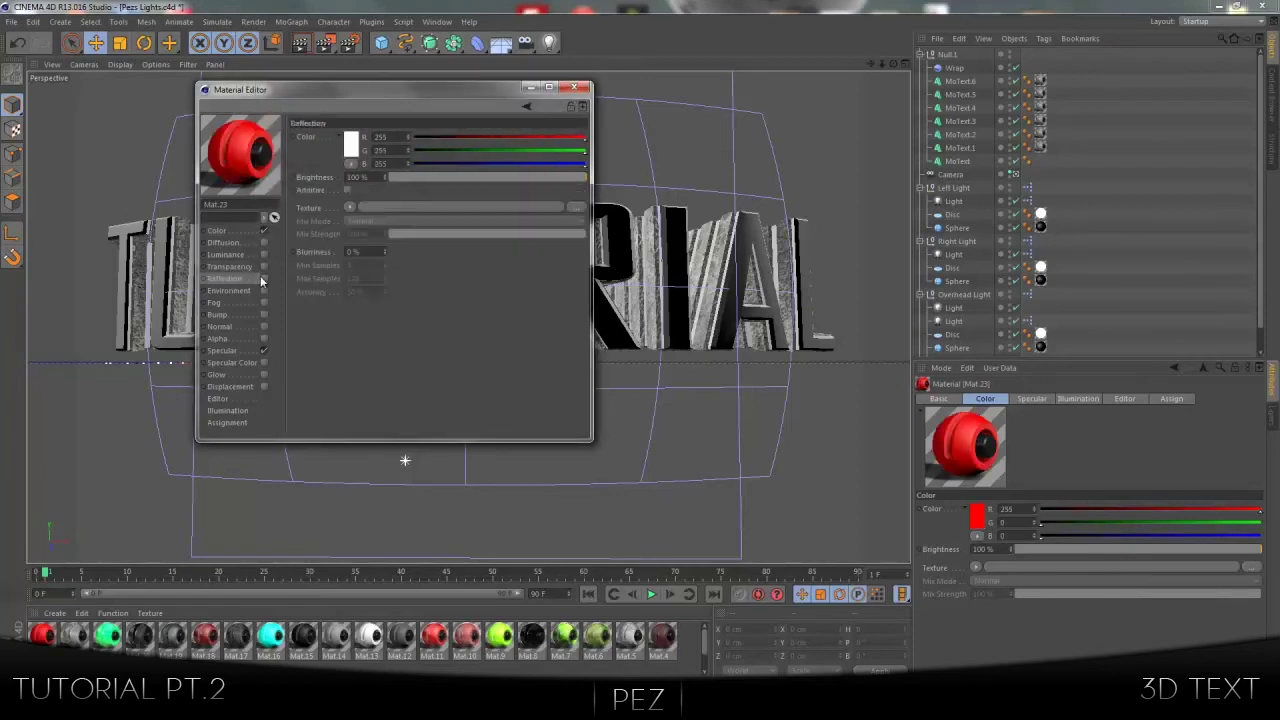
{"action": "left_click", "coordinate": [350, 207]}
{"action": "left_click", "coordinate": [361, 354]}
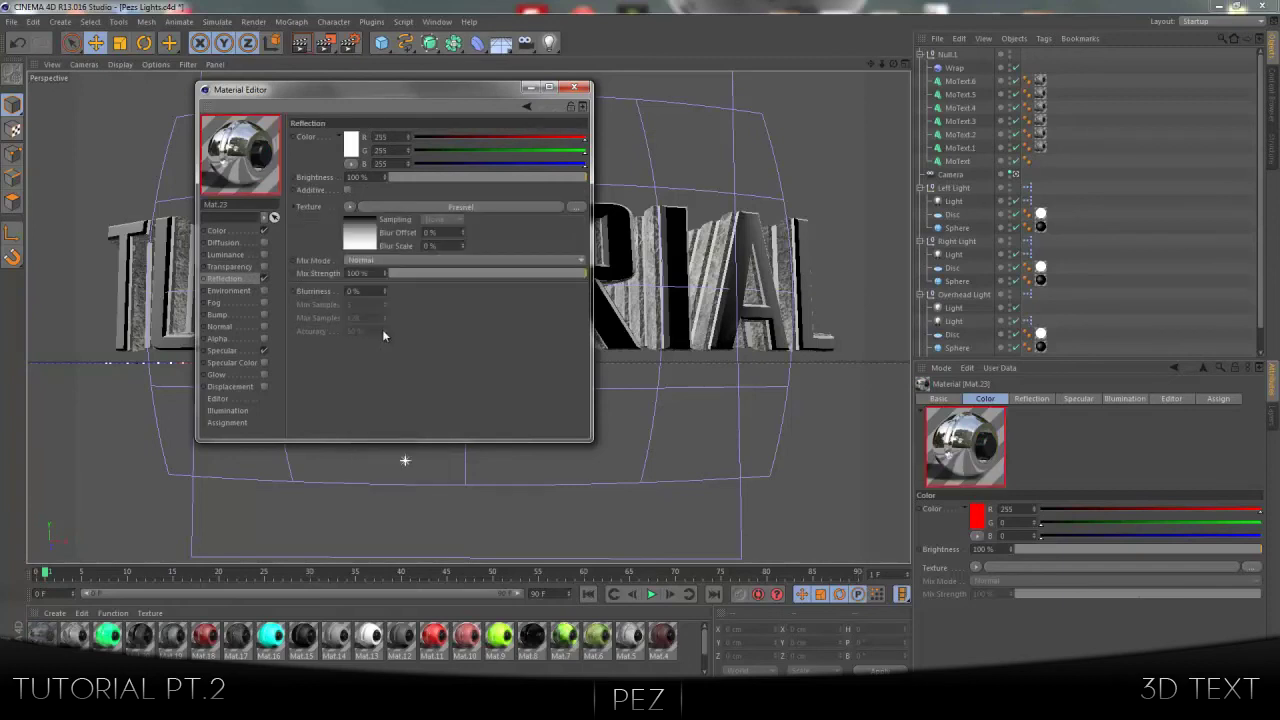
Step: Lower the red material's reflection Brightness and Mix Strength to 48 %
{"action": "left_click", "coordinate": [484, 176]}
{"action": "left_click", "coordinate": [484, 273]}
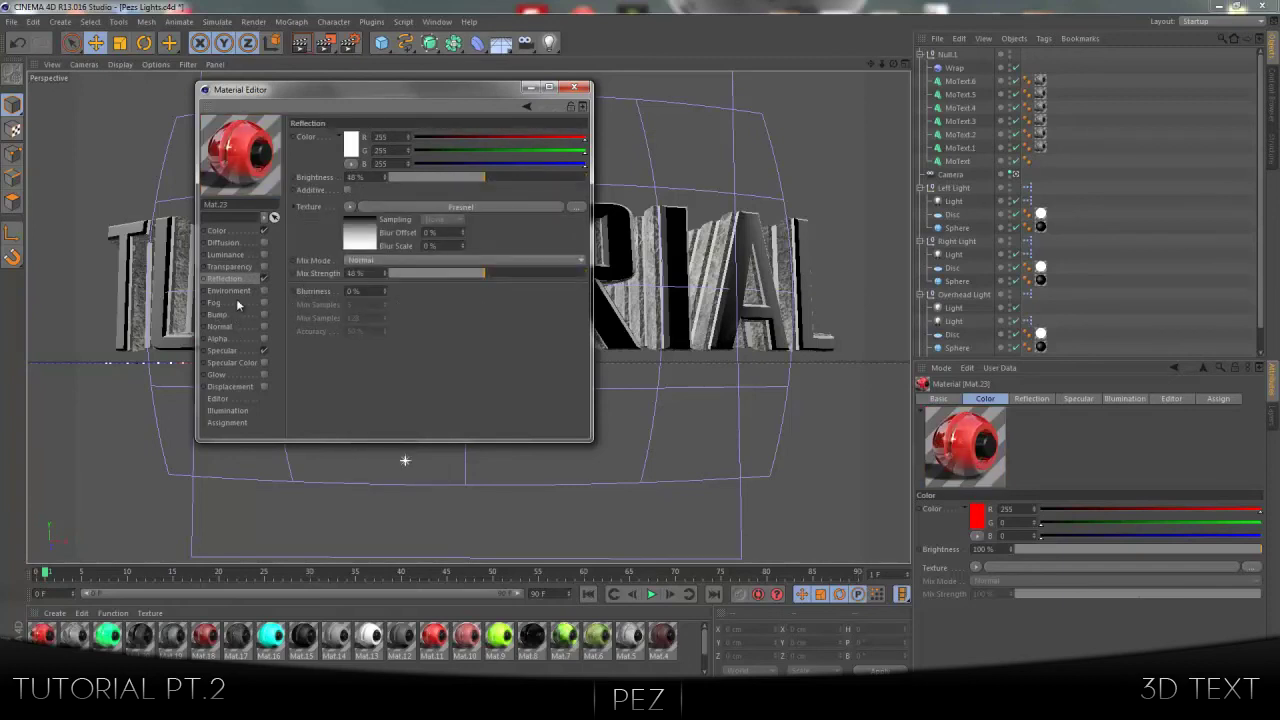
Step: Enable Glow on the red material with an Outer Strength of 45 % and apply the material to the front MoText layer
{"action": "left_click", "coordinate": [246, 374]}
{"action": "left_click", "coordinate": [263, 374]}
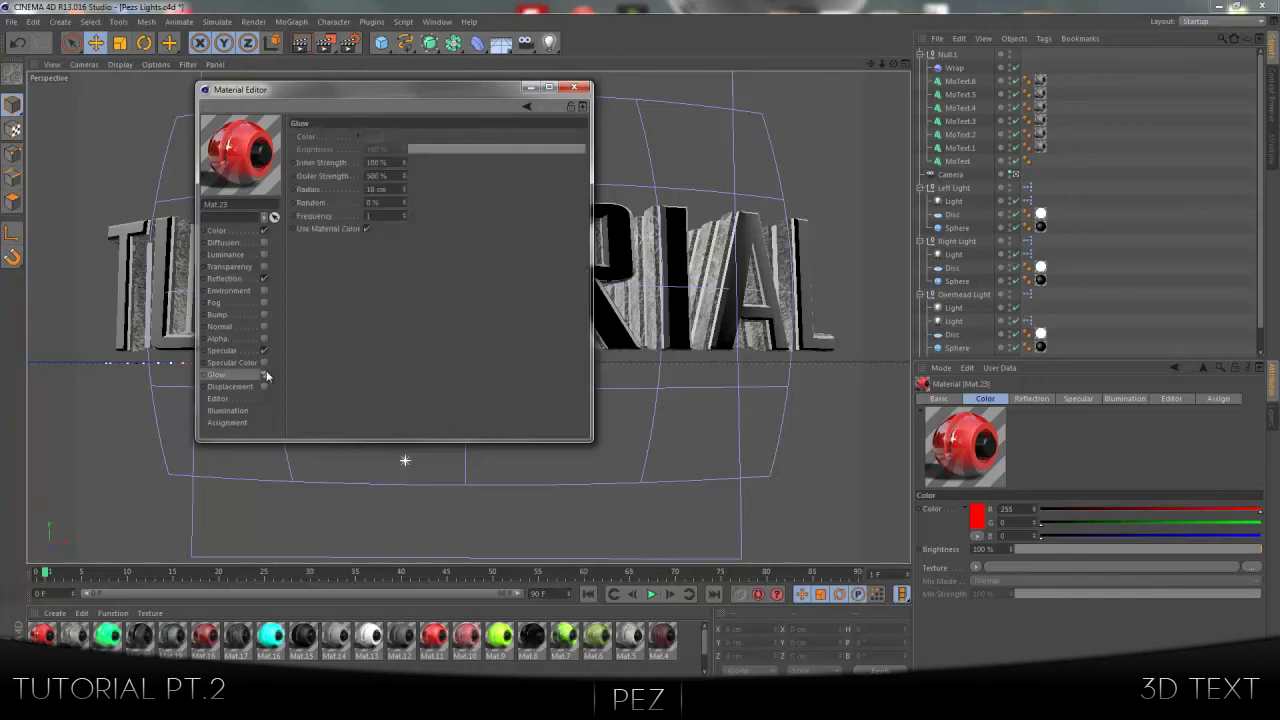
{"action": "double_click", "coordinate": [368, 176]}
{"action": "type", "text": "50"}
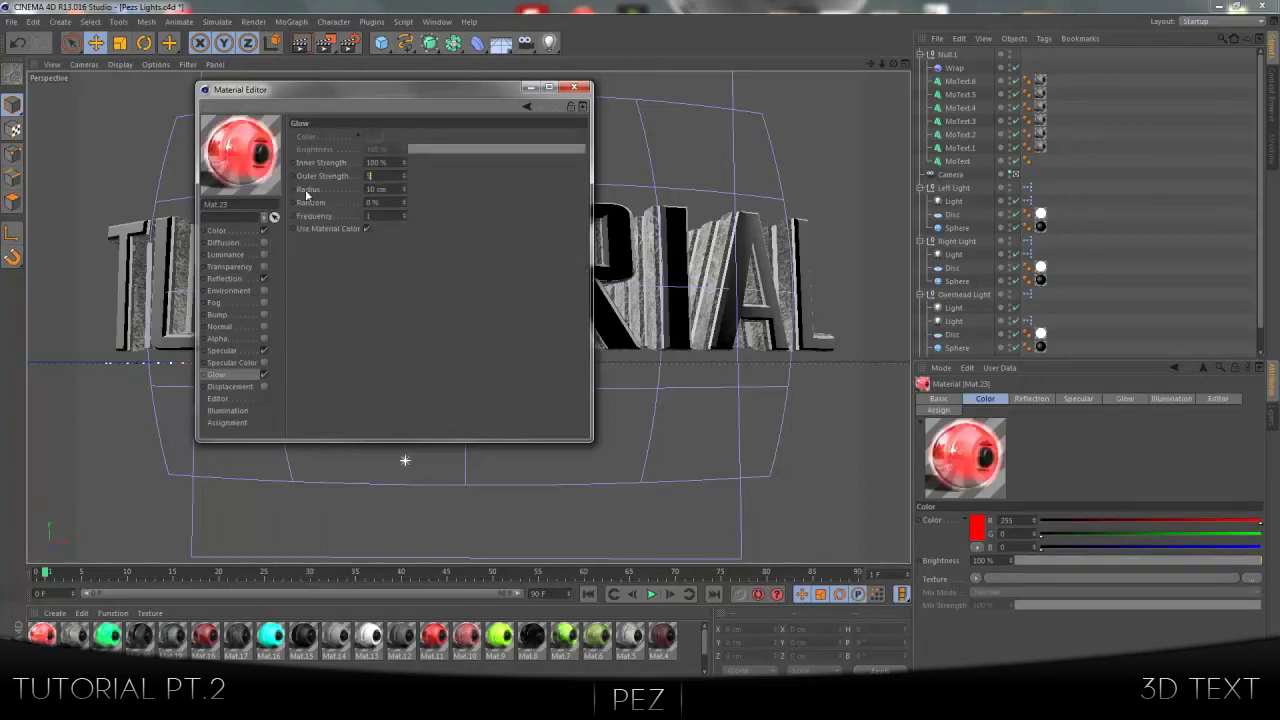
{"action": "key", "text": "Return"}
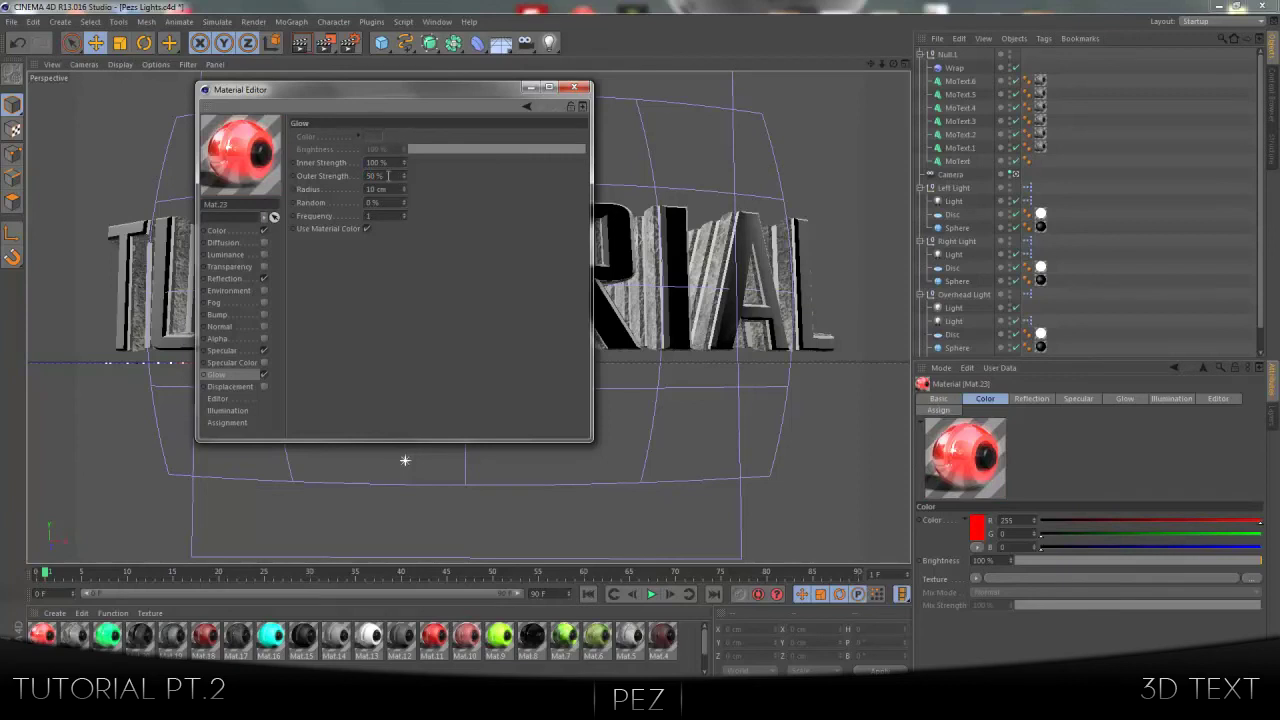
{"action": "double_click", "coordinate": [388, 175]}
{"action": "type", "text": "45"}
{"action": "left_click", "coordinate": [575, 87]}
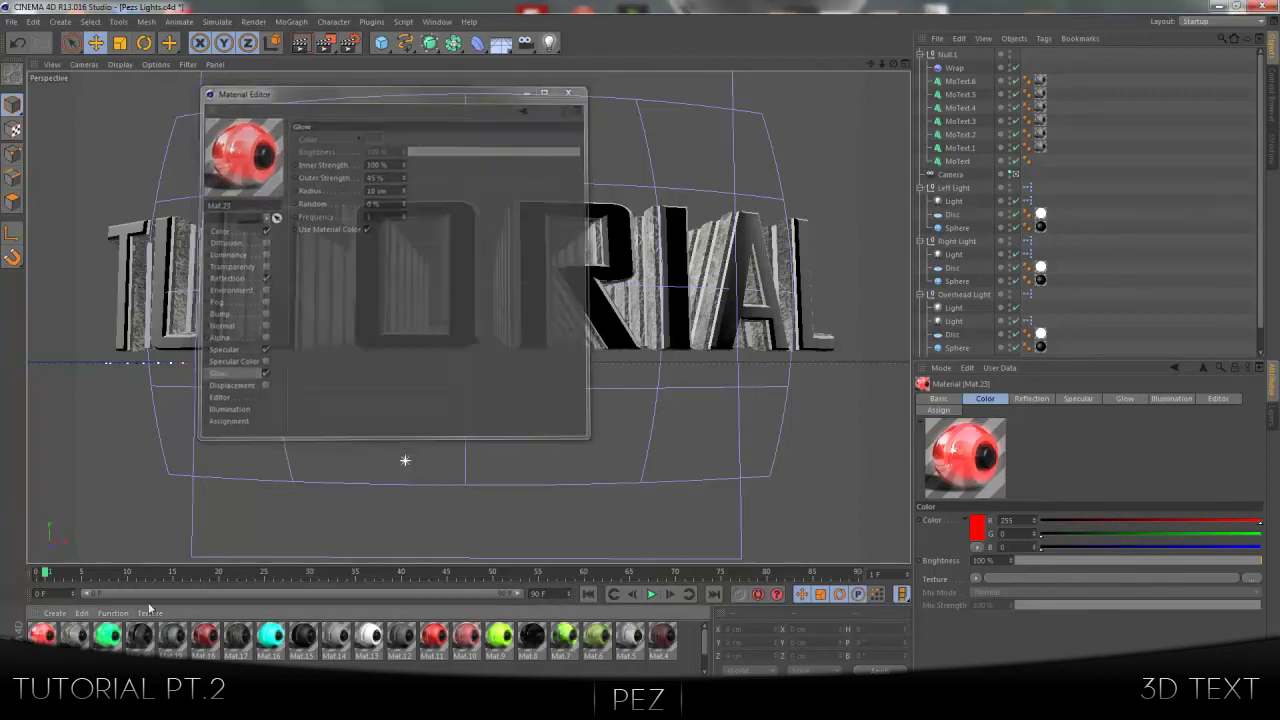
{"action": "left_click_drag", "start_coordinate": [42, 635], "coordinate": [363, 318]}
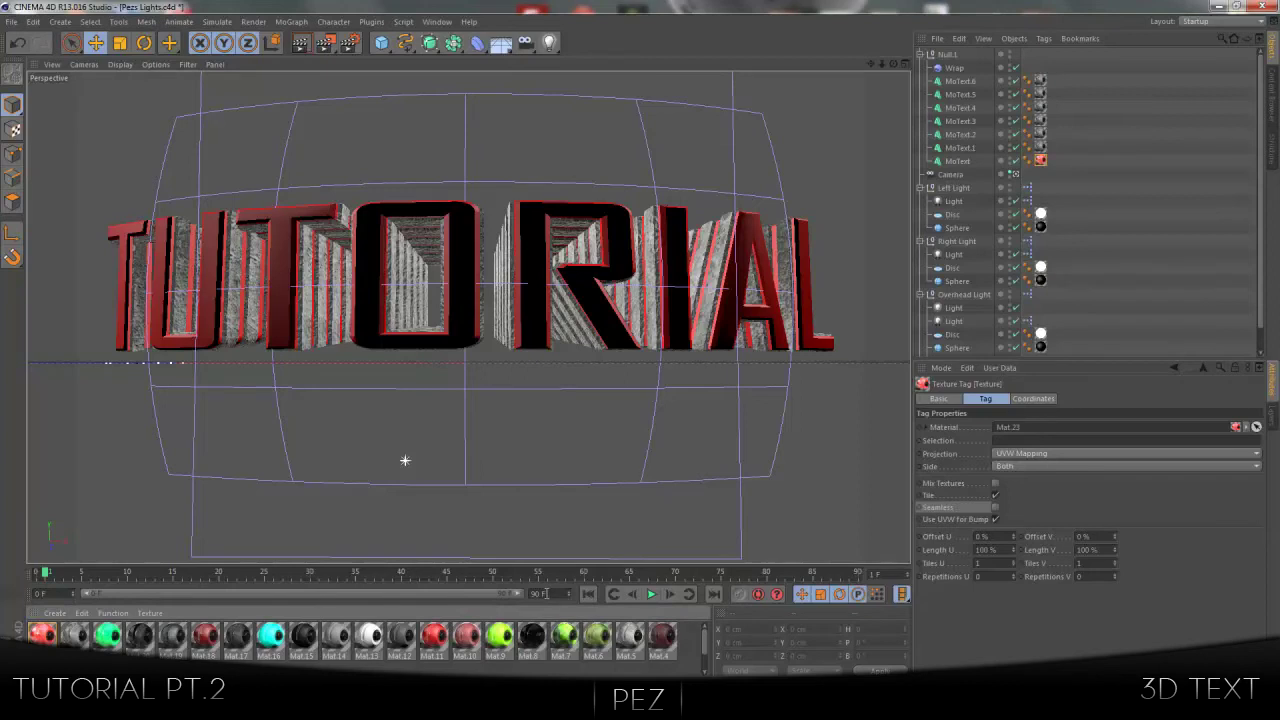
Step: Set the render's save file to Tutorial in the Texts folder in the Render Settings
{"action": "left_click", "coordinate": [350, 43]}
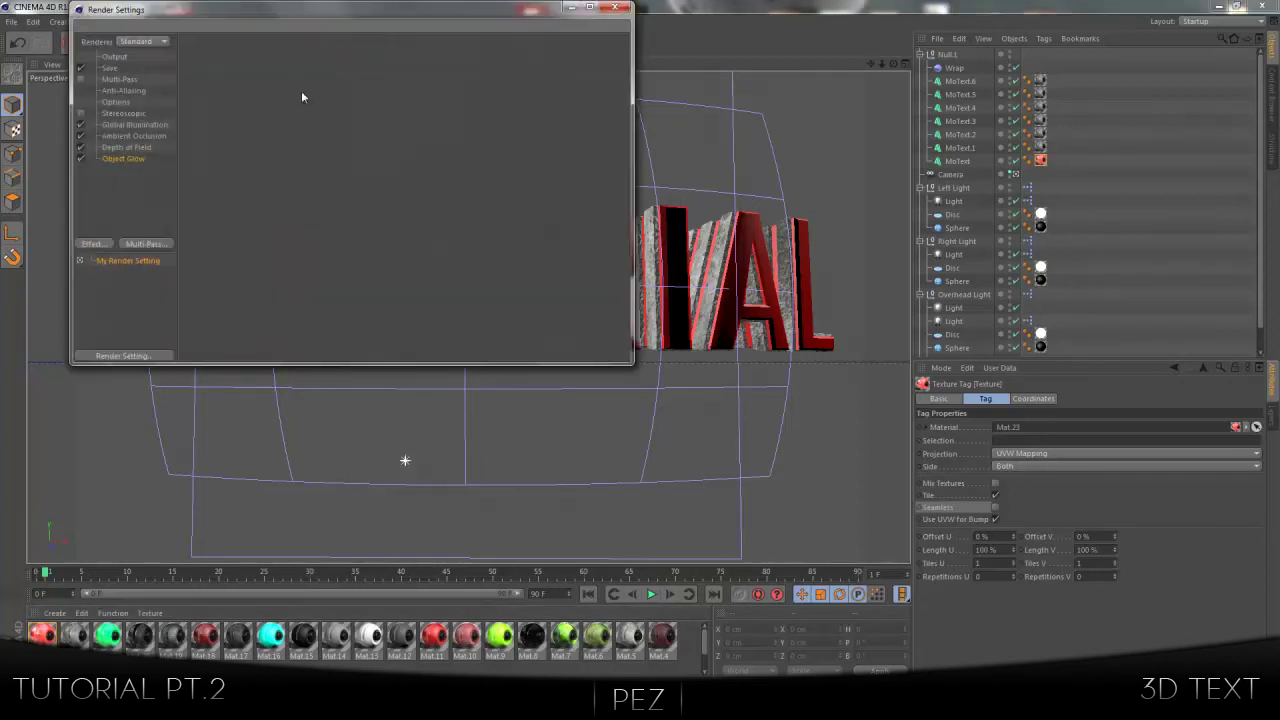
{"action": "left_click", "coordinate": [110, 70]}
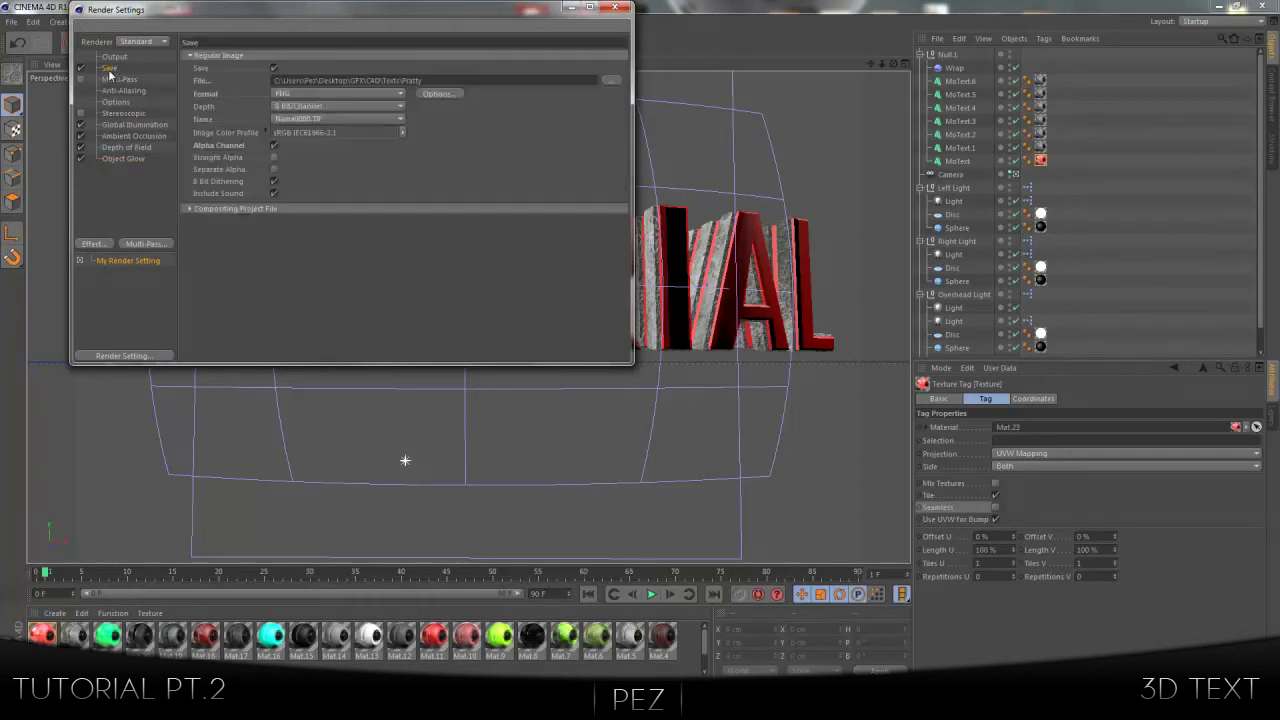
{"action": "left_click", "coordinate": [616, 81]}
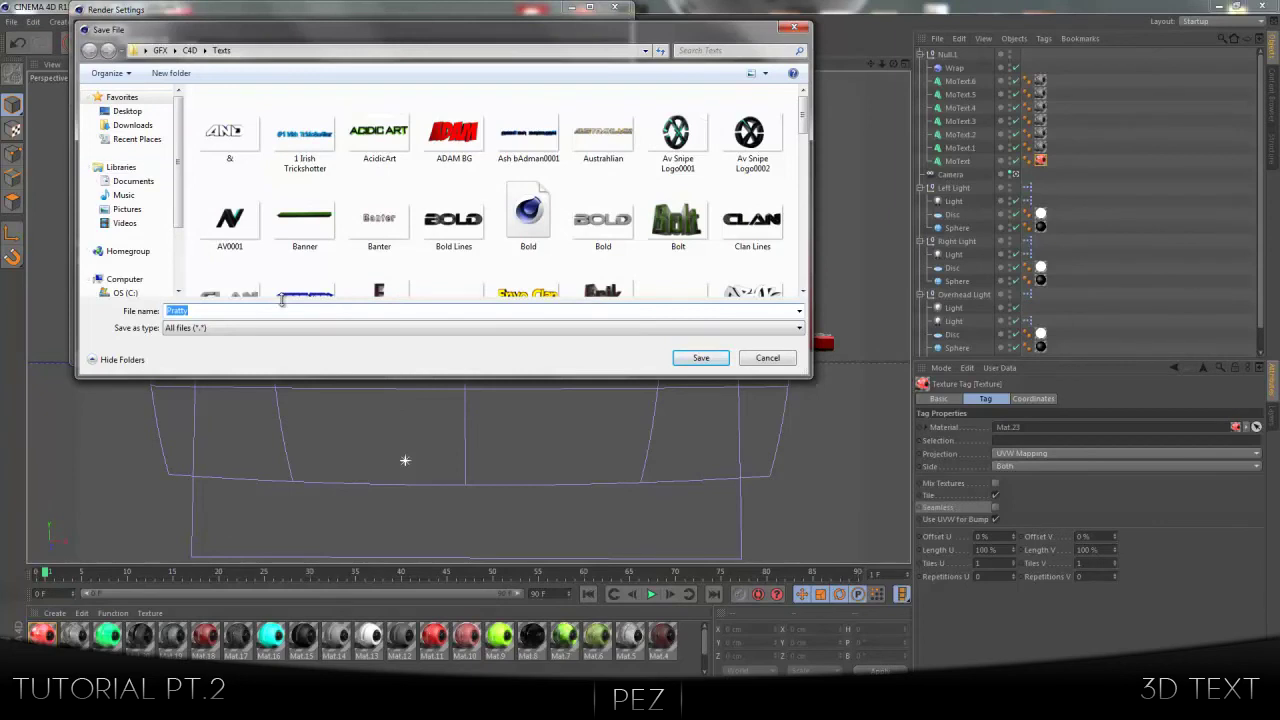
{"action": "type", "text": "Tutorial"}
{"action": "key", "text": "Return"}
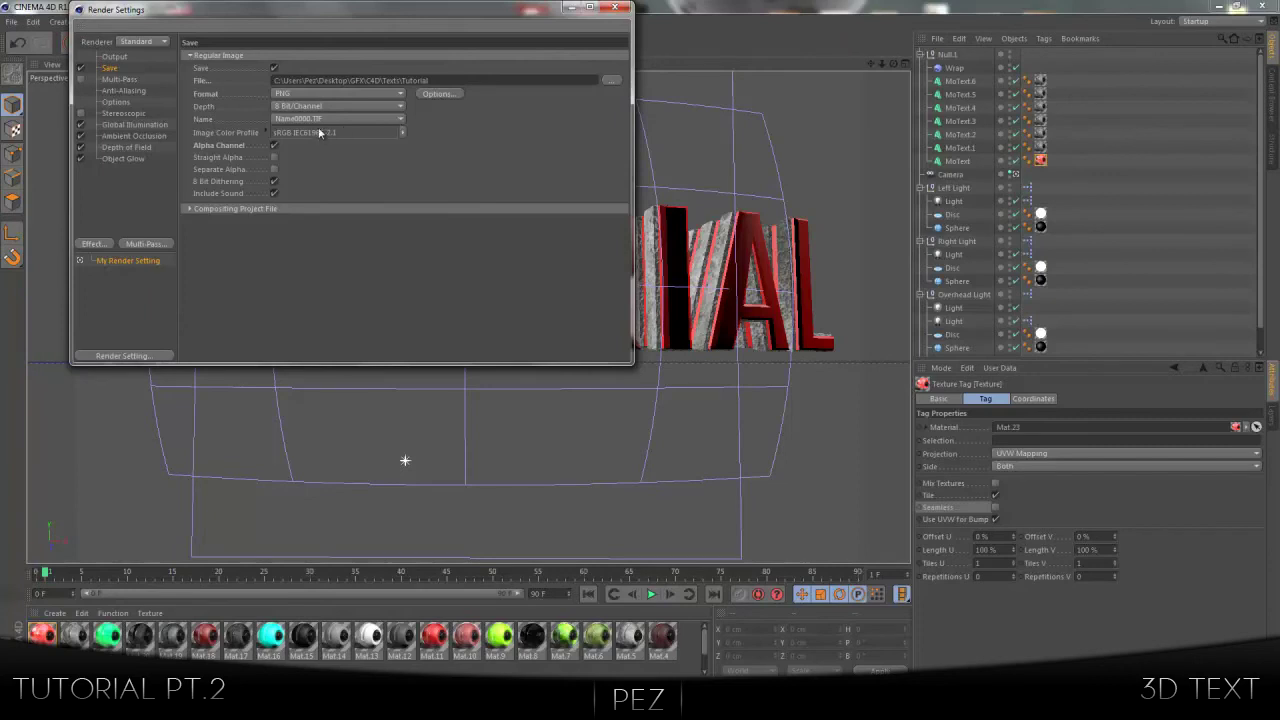
Step: Review the Render Settings for Options, Global Illumination, Ambient Occlusion, Depth of Field and Object Glow
{"action": "left_click", "coordinate": [116, 79]}
{"action": "left_click", "coordinate": [122, 102]}
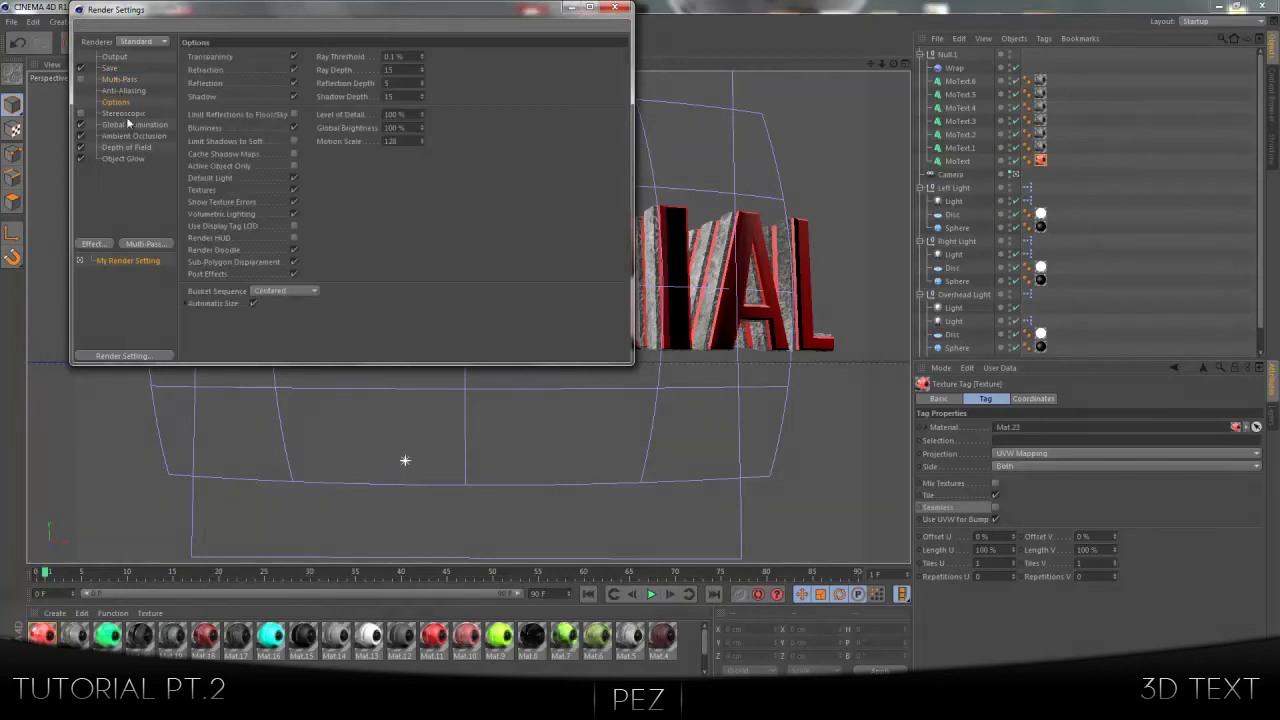
{"action": "left_click", "coordinate": [126, 147]}
{"action": "left_click", "coordinate": [128, 136]}
{"action": "left_click", "coordinate": [128, 125]}
{"action": "left_click", "coordinate": [126, 147]}
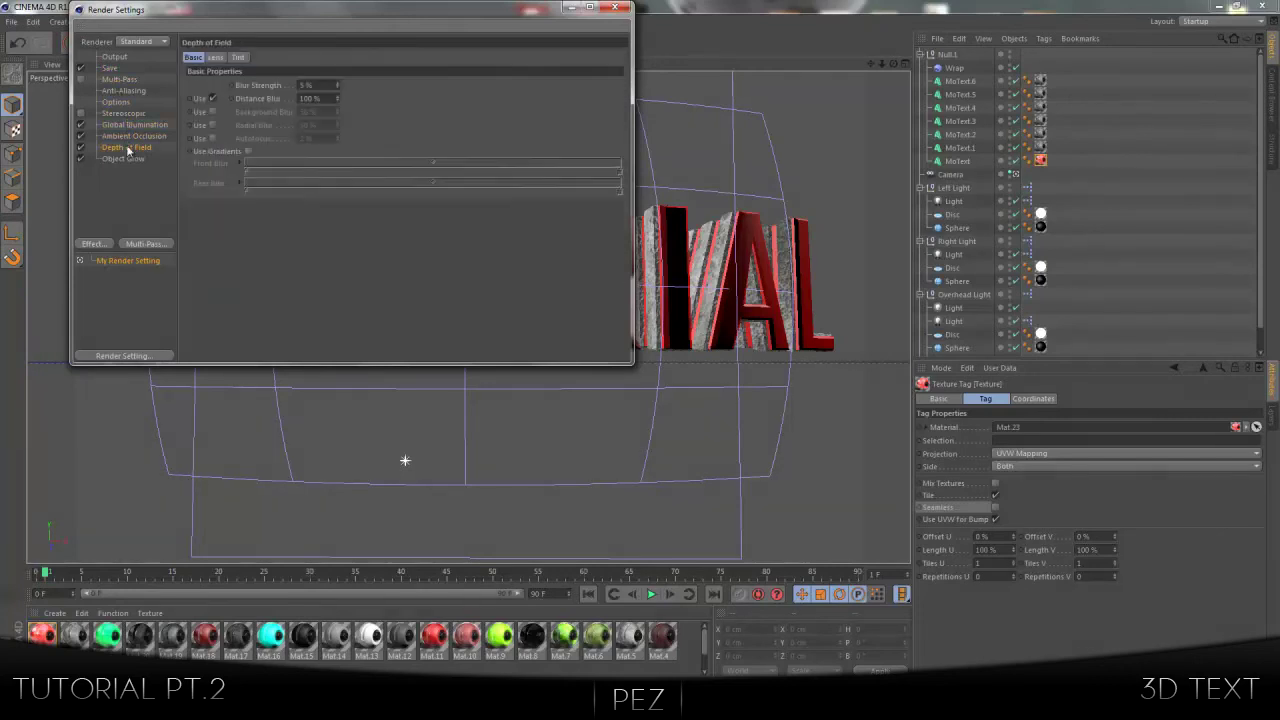
{"action": "left_click", "coordinate": [131, 156]}
{"action": "left_click", "coordinate": [134, 125]}
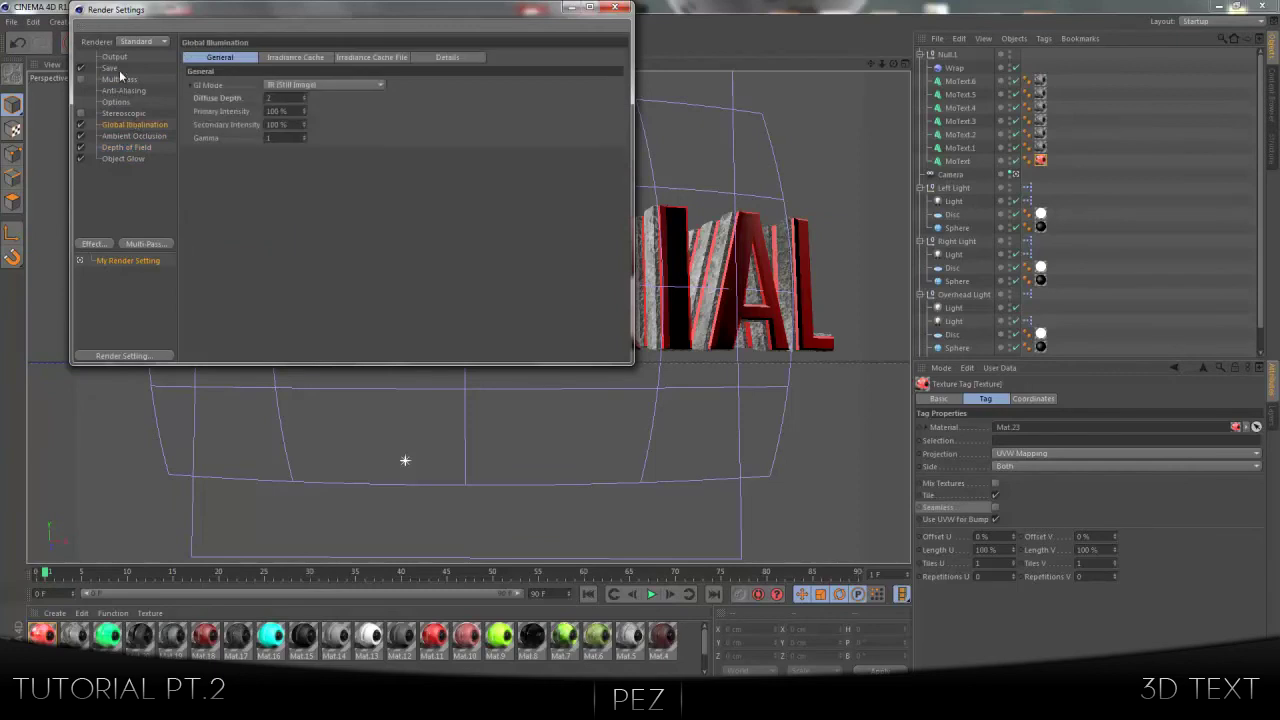
{"action": "left_click", "coordinate": [119, 70]}
{"action": "left_click", "coordinate": [145, 117]}
{"action": "left_click", "coordinate": [145, 124]}
{"action": "left_click", "coordinate": [141, 136]}
{"action": "left_click", "coordinate": [140, 148]}
{"action": "left_click", "coordinate": [158, 158]}
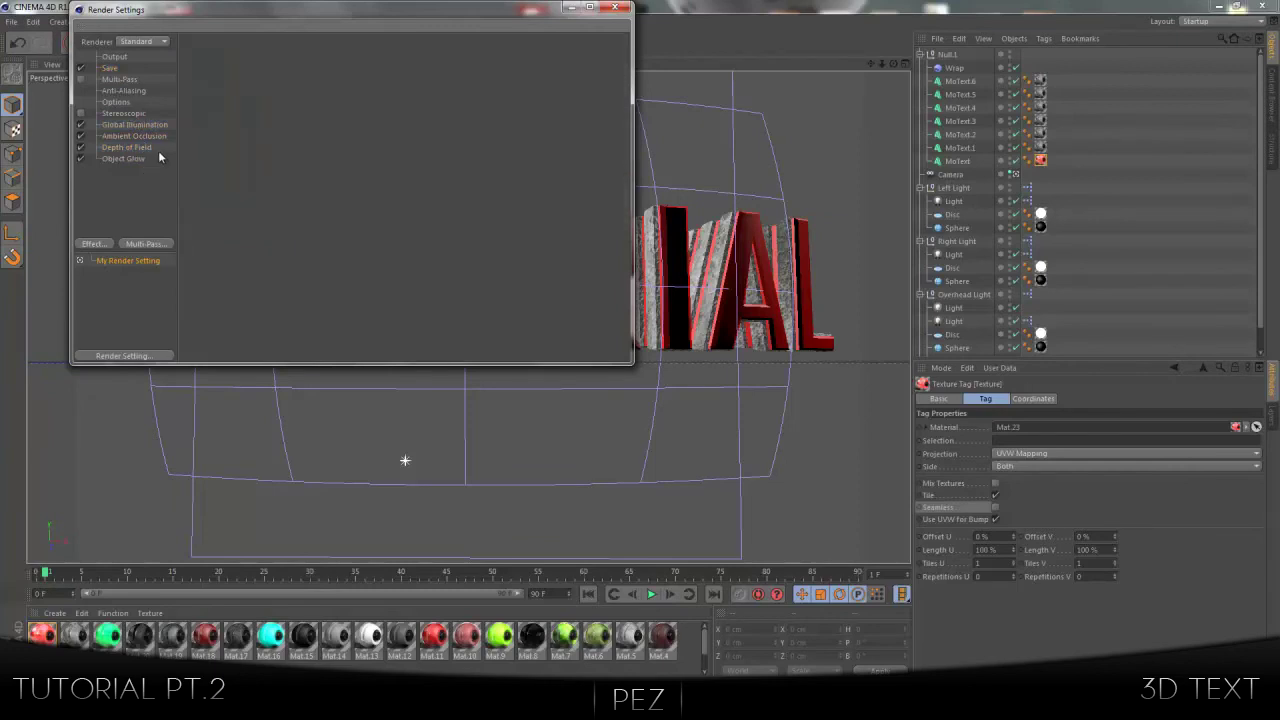
{"action": "left_click", "coordinate": [135, 136]}
{"action": "left_click", "coordinate": [138, 124]}
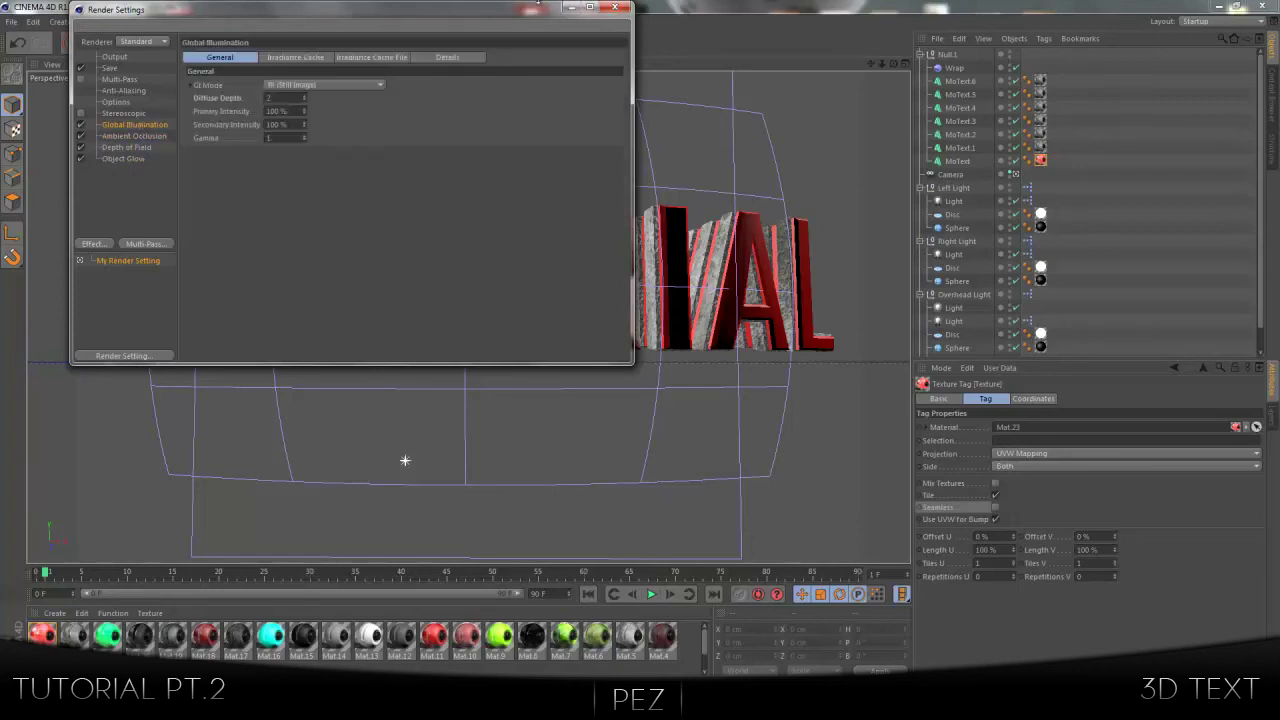
{"action": "left_click", "coordinate": [614, 7]}
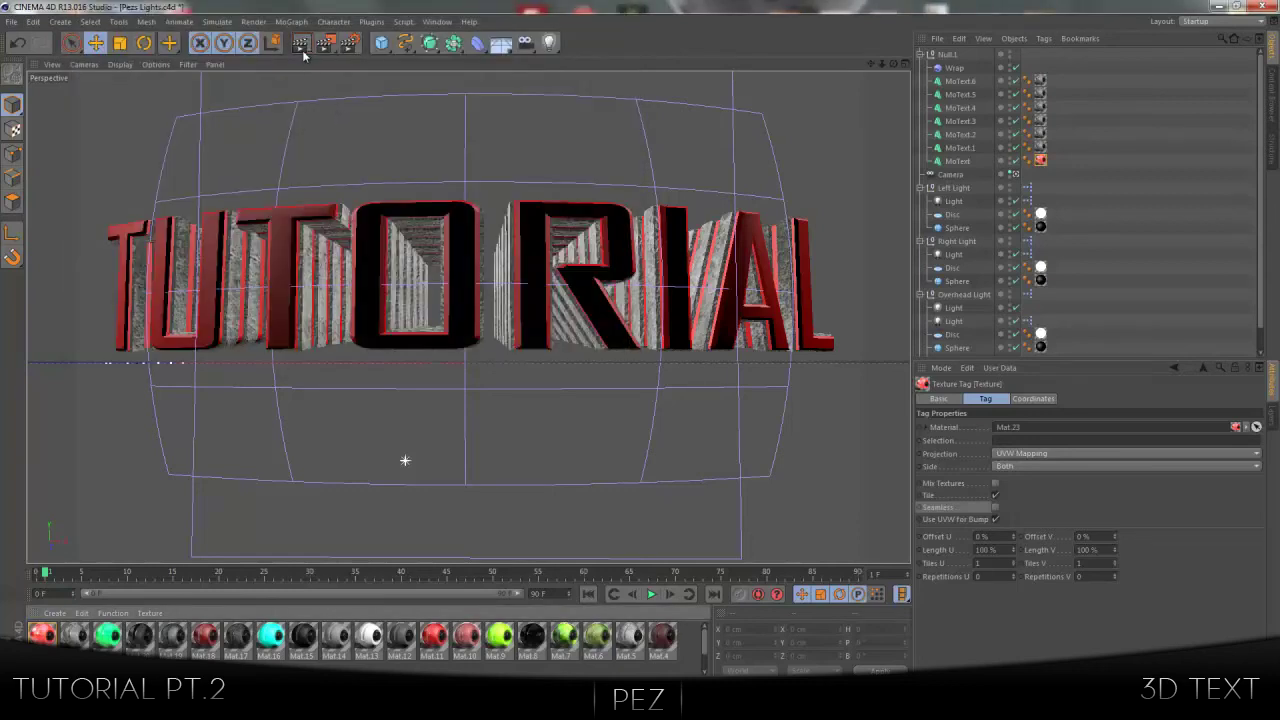
Step: Render the view to check the glowing red front layer against the textured layers behind it
{"action": "key", "text": "ctrl+r"}
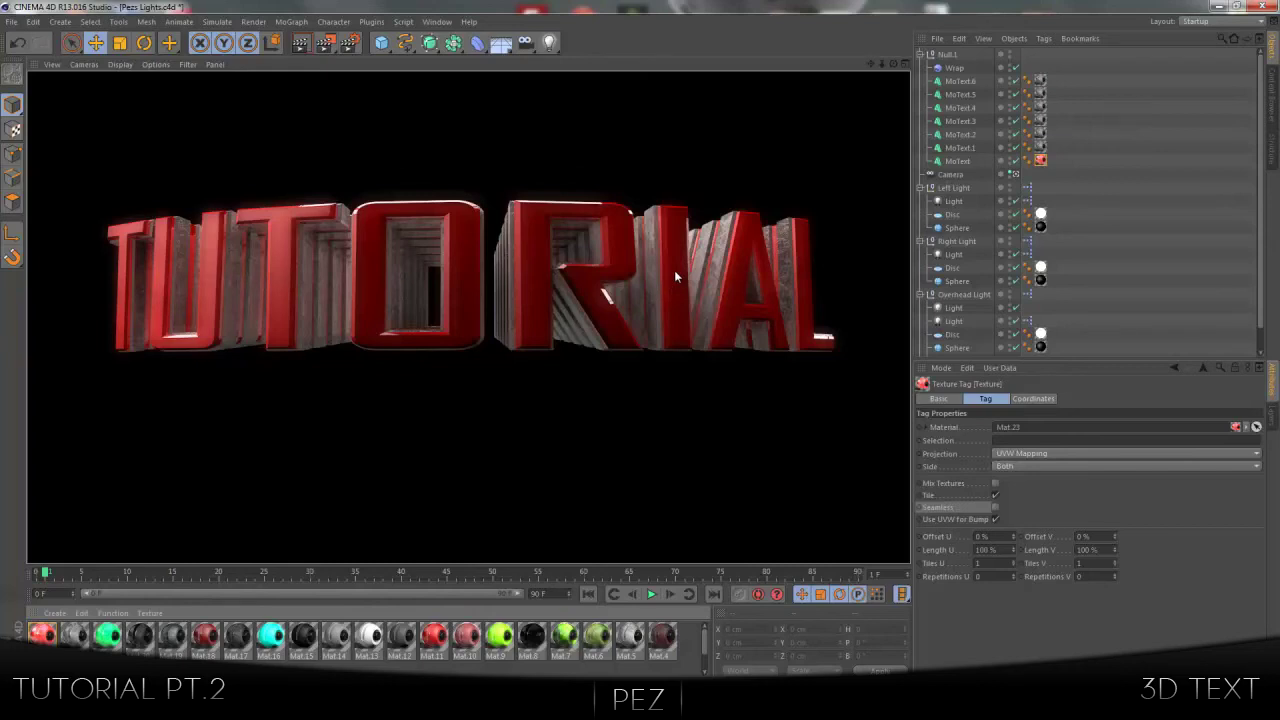
{"action": "left_click", "coordinate": [674, 276]}
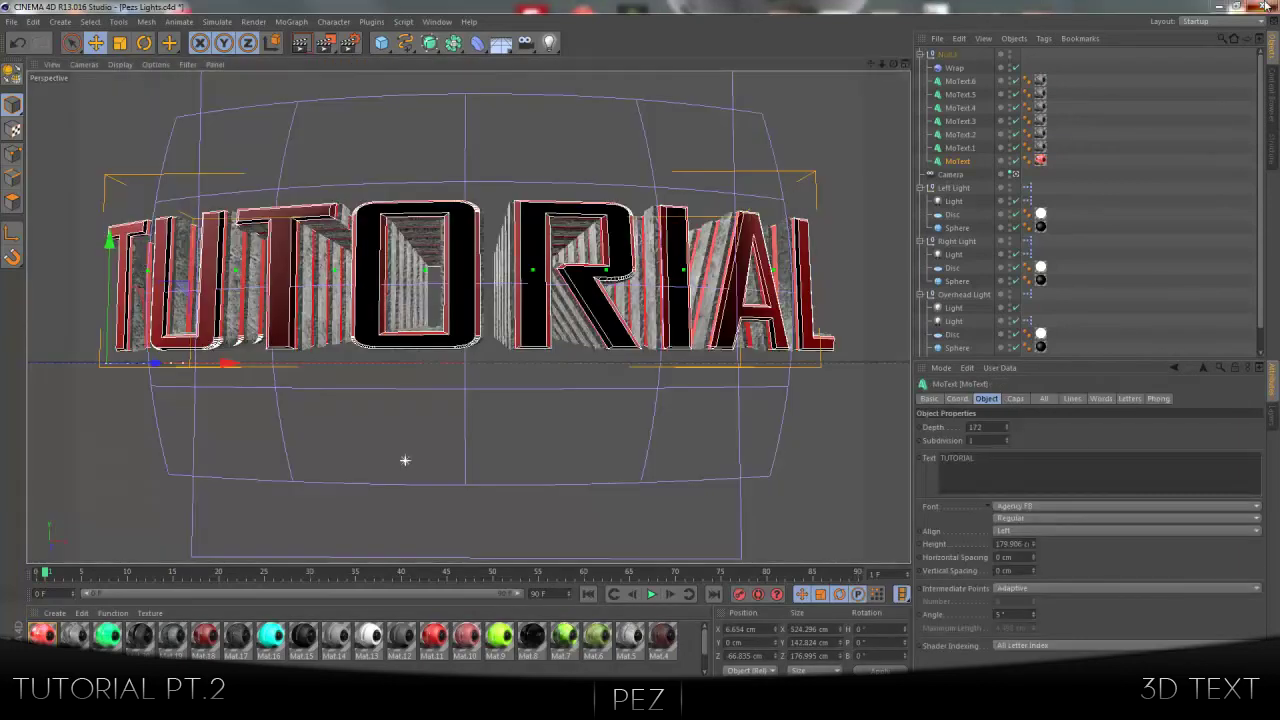
{"action": "left_click", "coordinate": [1265, 6]}
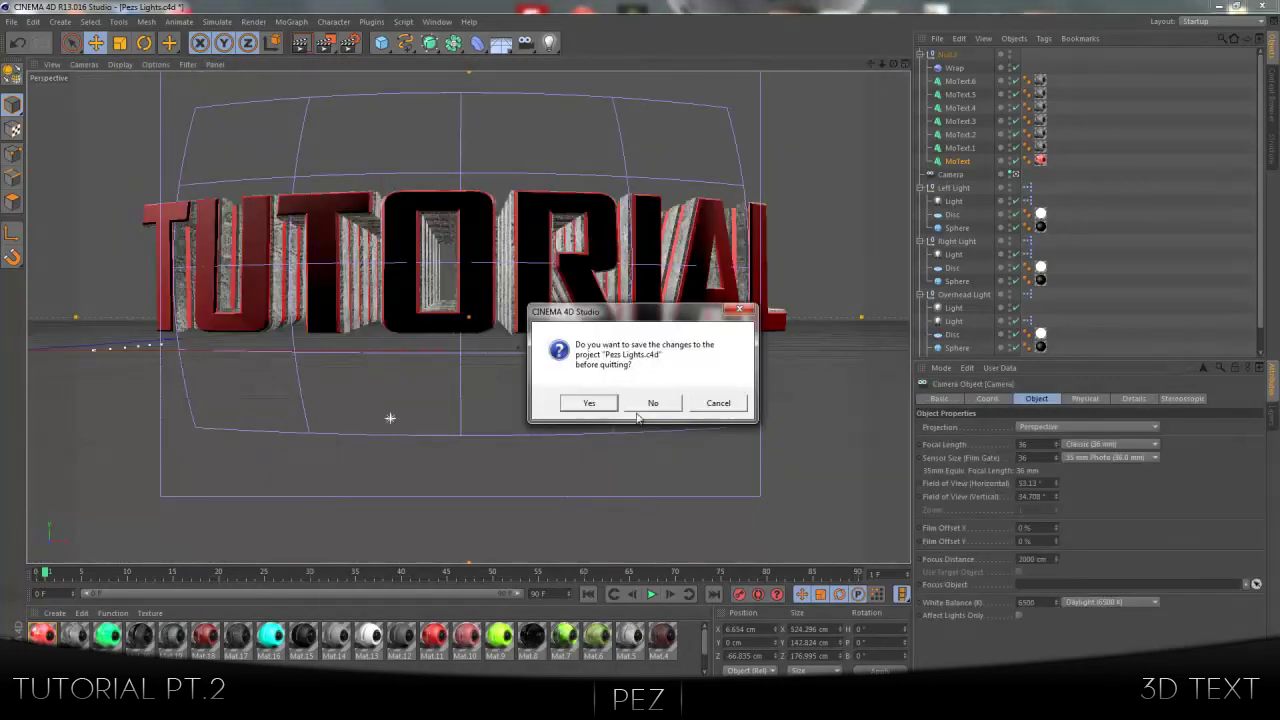
{"action": "left_click", "coordinate": [718, 402]}
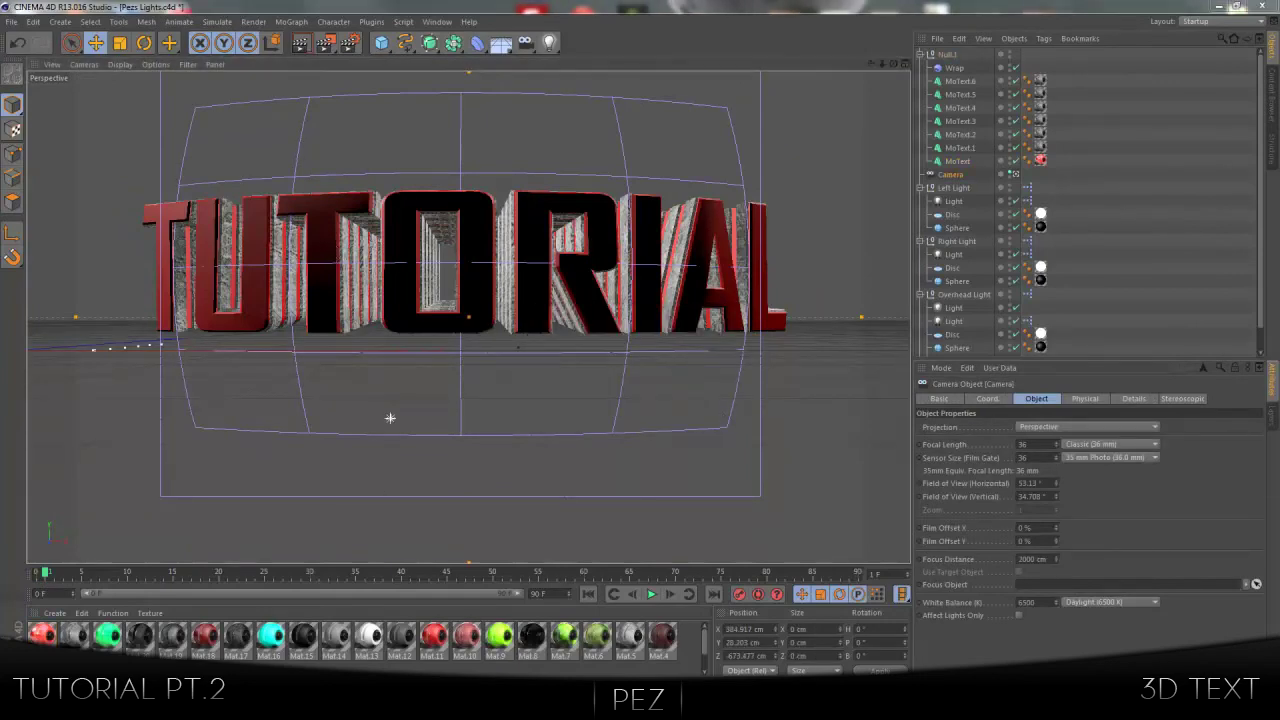
Step: Switch to Windows Explorer and look through the saved text renders in the desktop's GFX > C4D > Texts folder
{"action": "key", "text": "super+e"}
{"action": "left_click", "coordinate": [289, 240]}
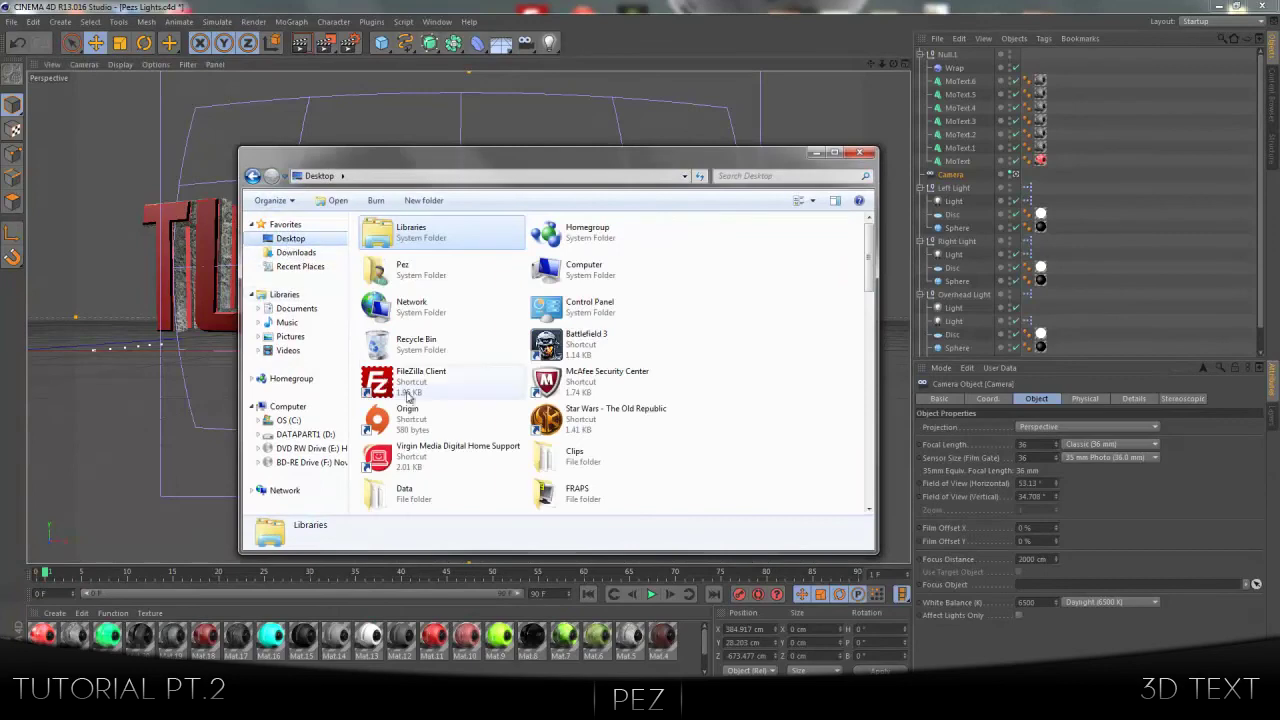
{"action": "scroll", "coordinate": [708, 458], "scroll_direction": "down", "scroll_amount": 3}
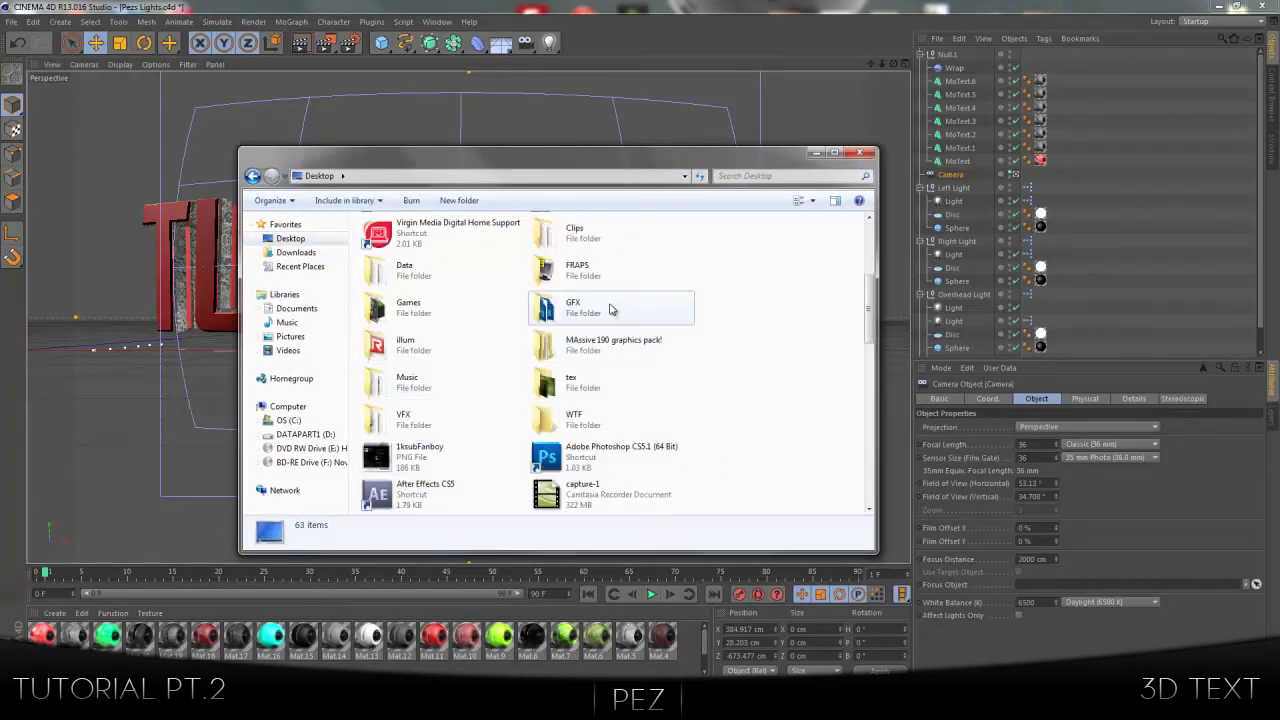
{"action": "double_click", "coordinate": [545, 306]}
{"action": "double_click", "coordinate": [818, 265]}
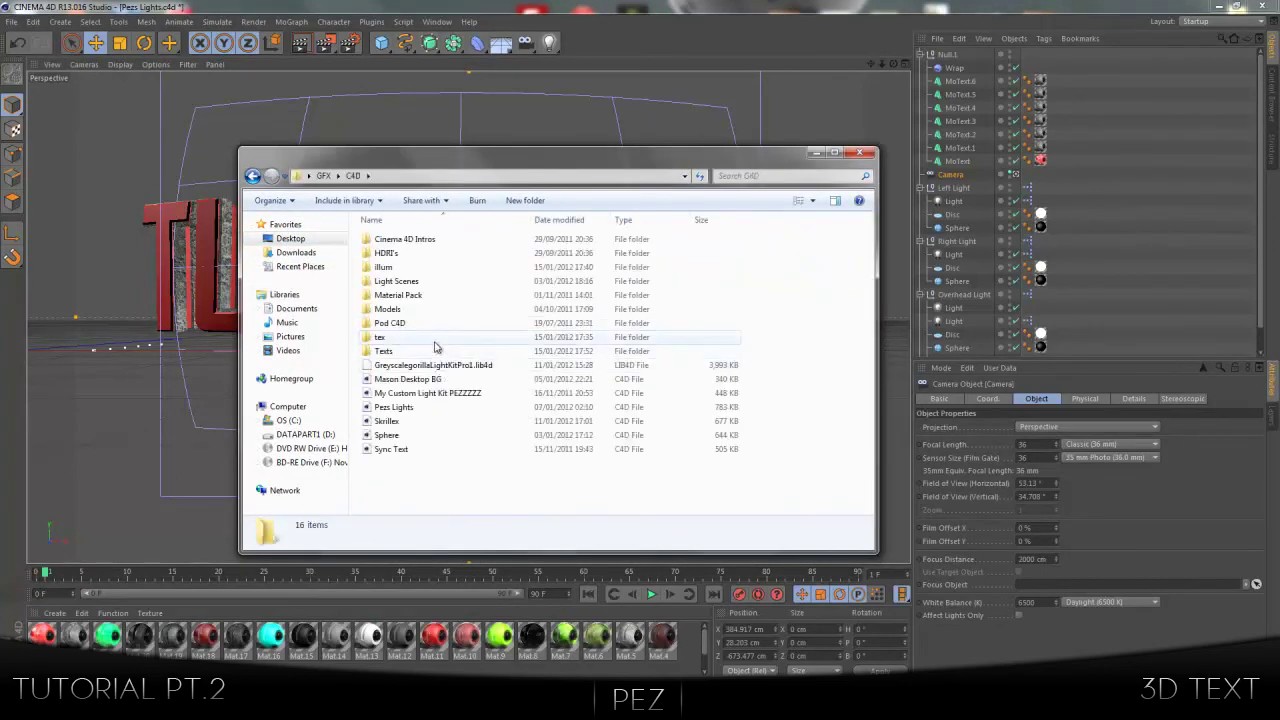
{"action": "double_click", "coordinate": [383, 351]}
{"action": "scroll", "coordinate": [441, 350], "scroll_direction": "down", "scroll_amount": 10}
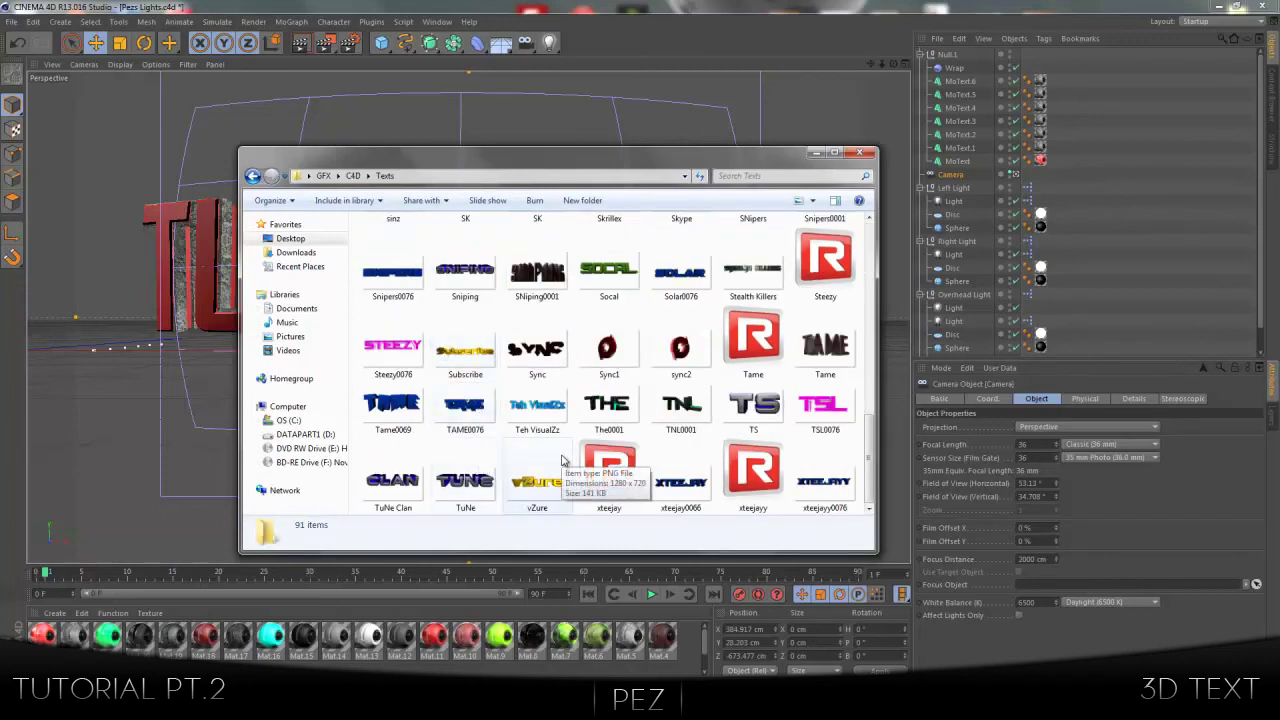
{"action": "scroll", "coordinate": [600, 455], "scroll_direction": "up", "scroll_amount": 3}
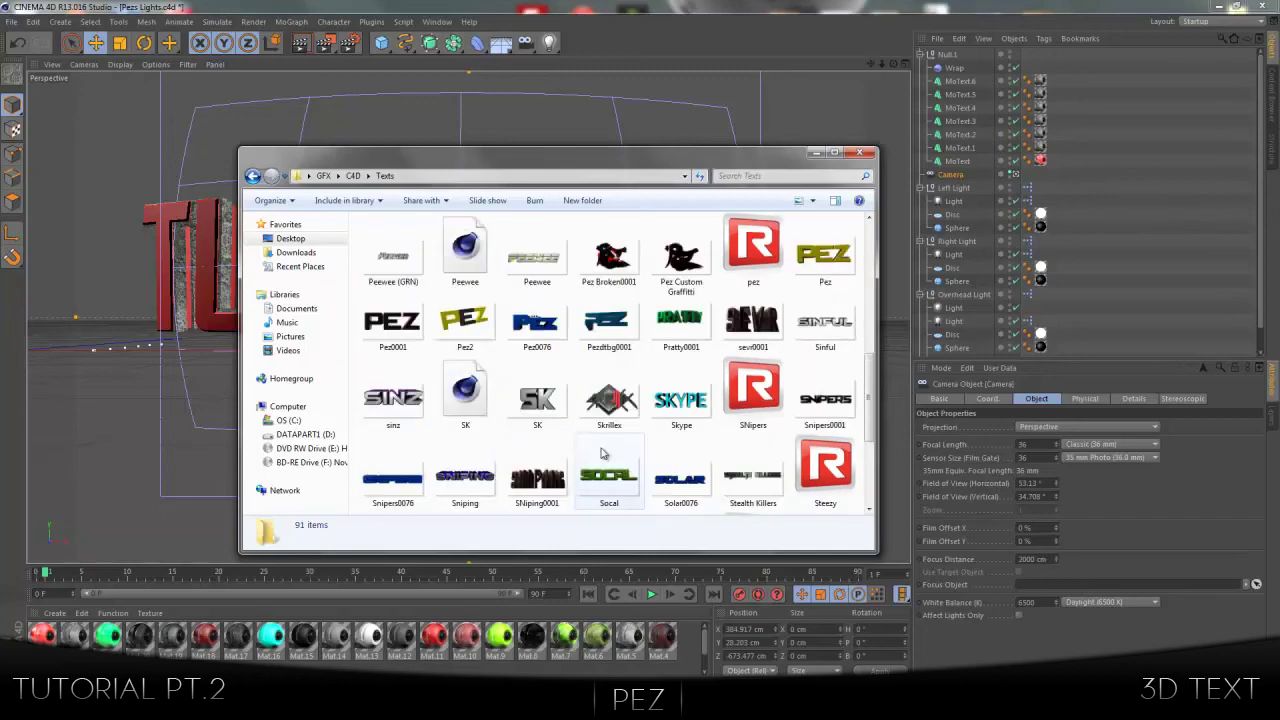
{"action": "scroll", "coordinate": [601, 453], "scroll_direction": "up", "scroll_amount": 8}
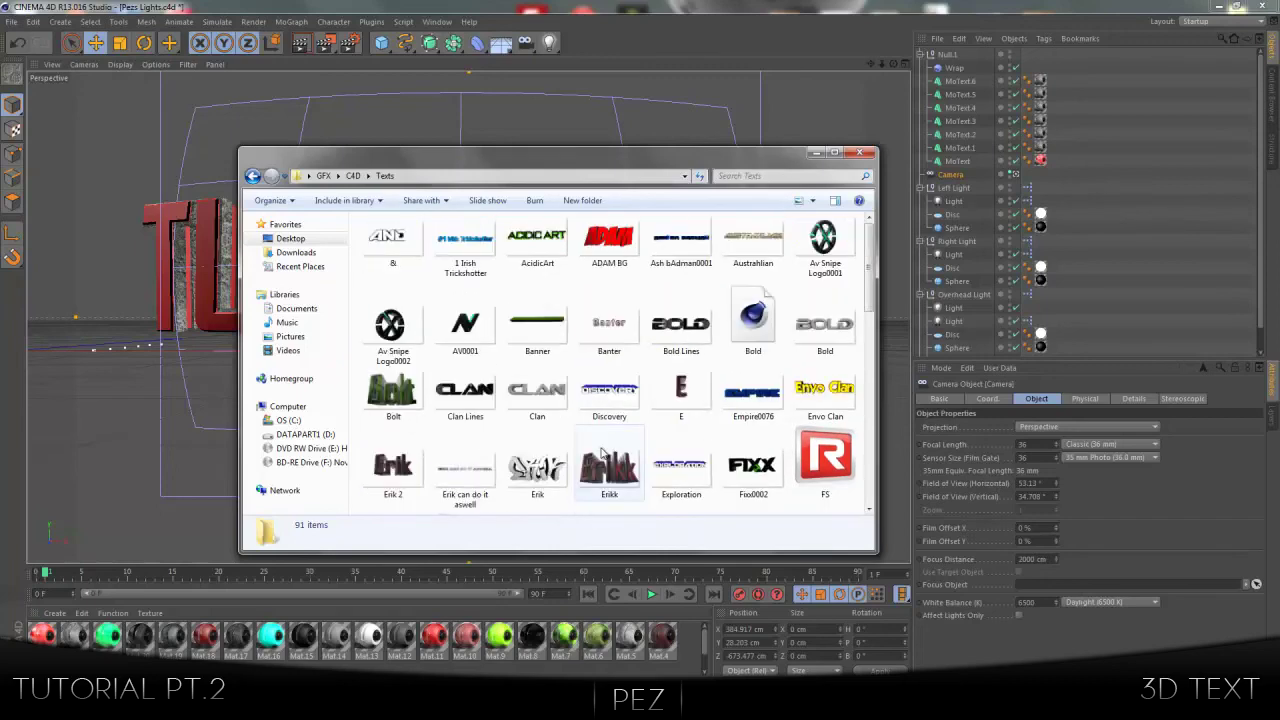
{"action": "scroll", "coordinate": [601, 453], "scroll_direction": "down", "scroll_amount": 9}
{"action": "scroll", "coordinate": [601, 453], "scroll_direction": "up", "scroll_amount": 6}
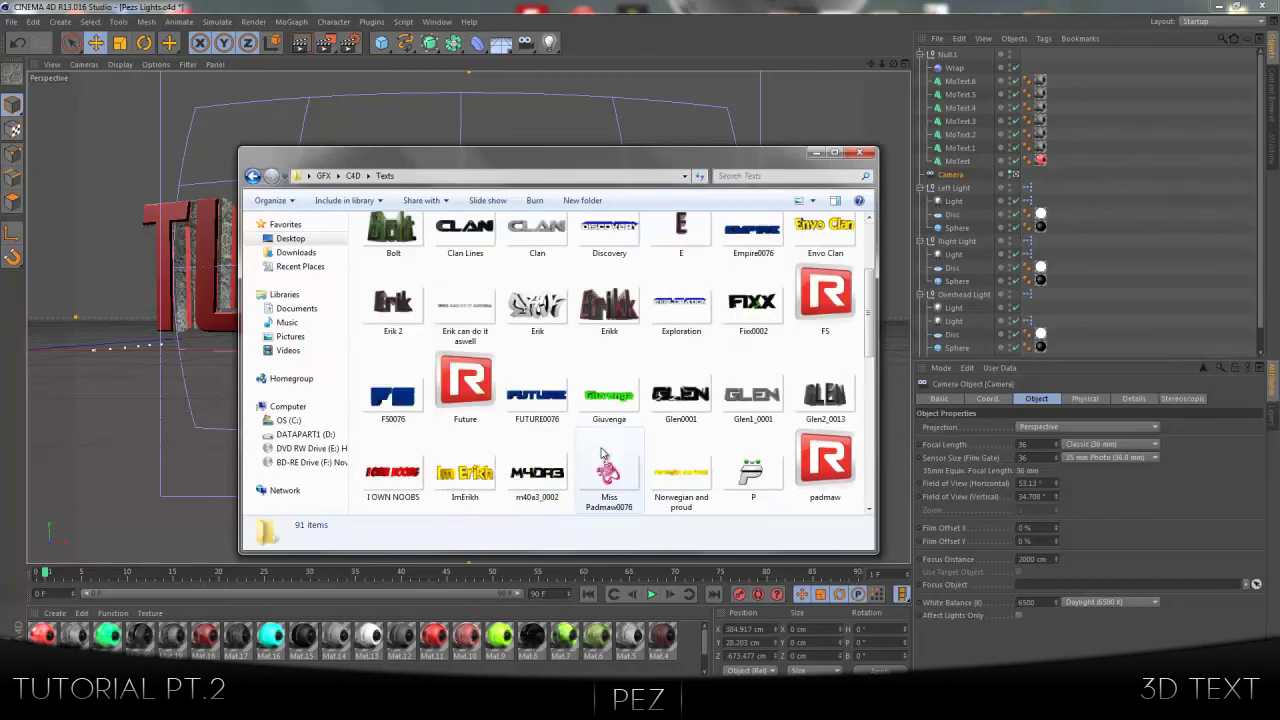
{"action": "left_click", "coordinate": [816, 153]}
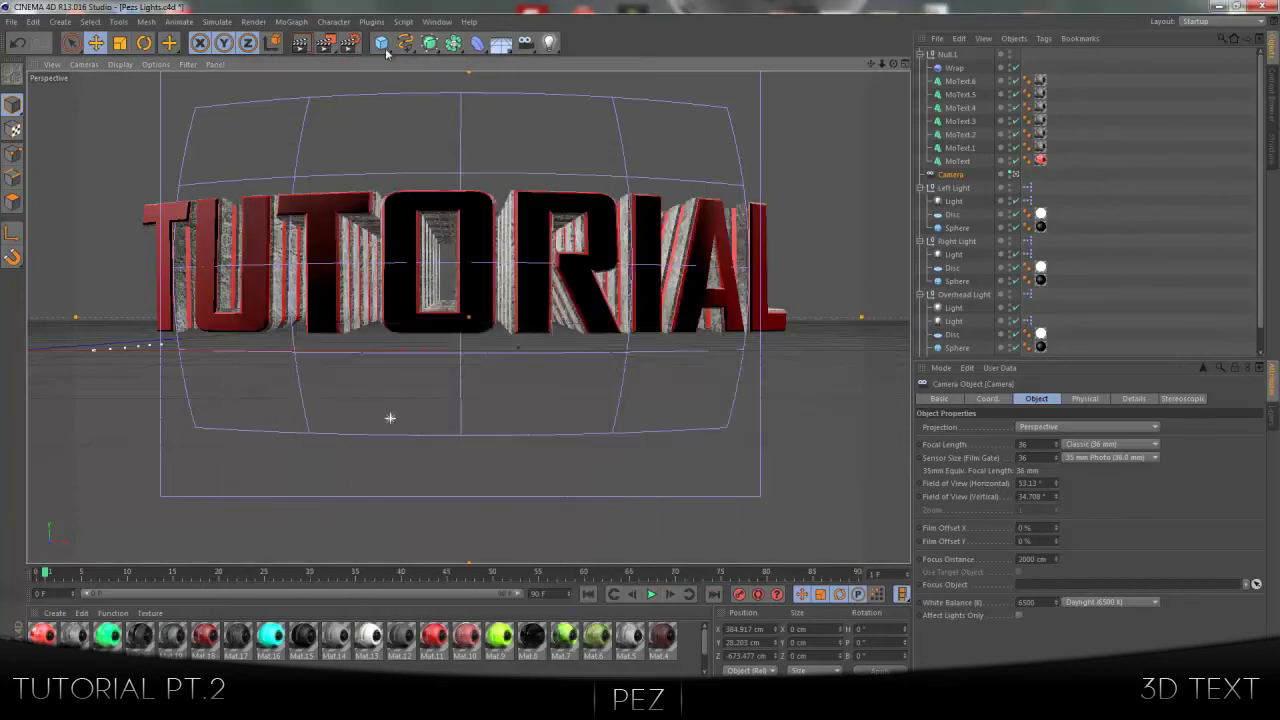
Step: Render the scene to the Picture Viewer and examine the TUTORIAL text up close during rendering
{"action": "key", "text": "shift+r"}
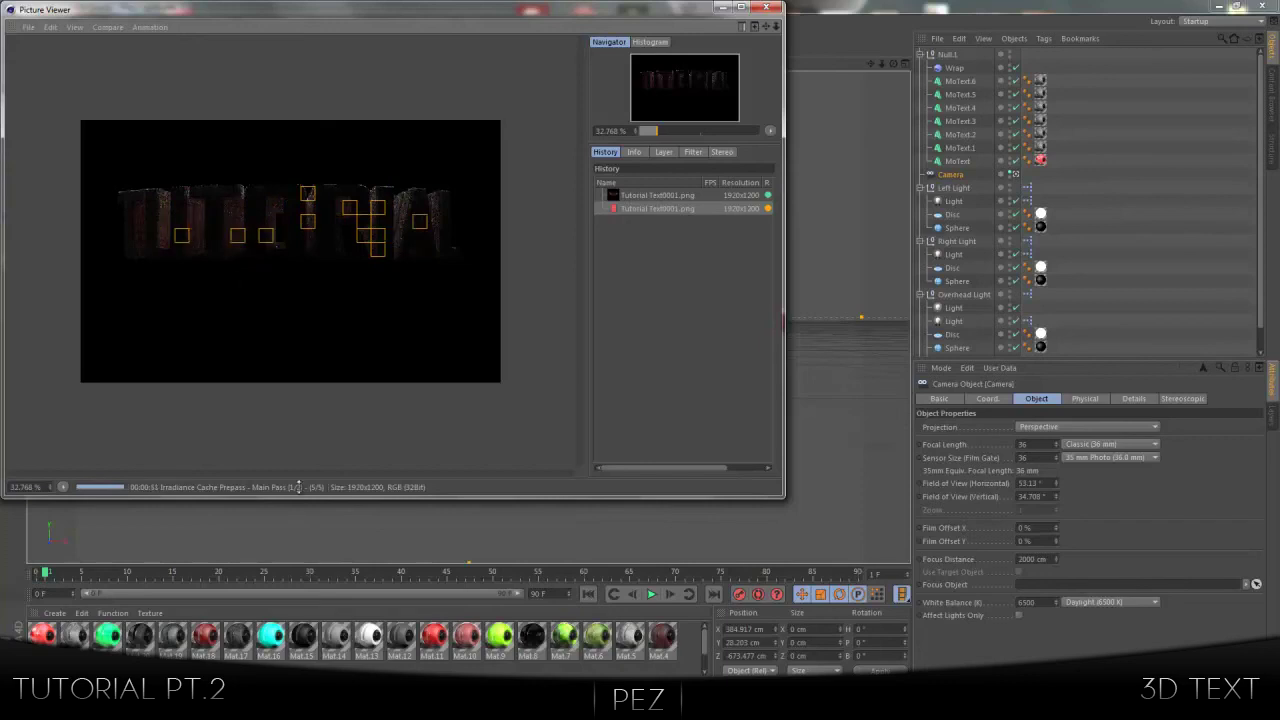
{"action": "scroll", "coordinate": [329, 240], "scroll_direction": "up", "scroll_amount": 5}
{"action": "scroll", "coordinate": [299, 381], "scroll_direction": "down", "scroll_amount": 7}
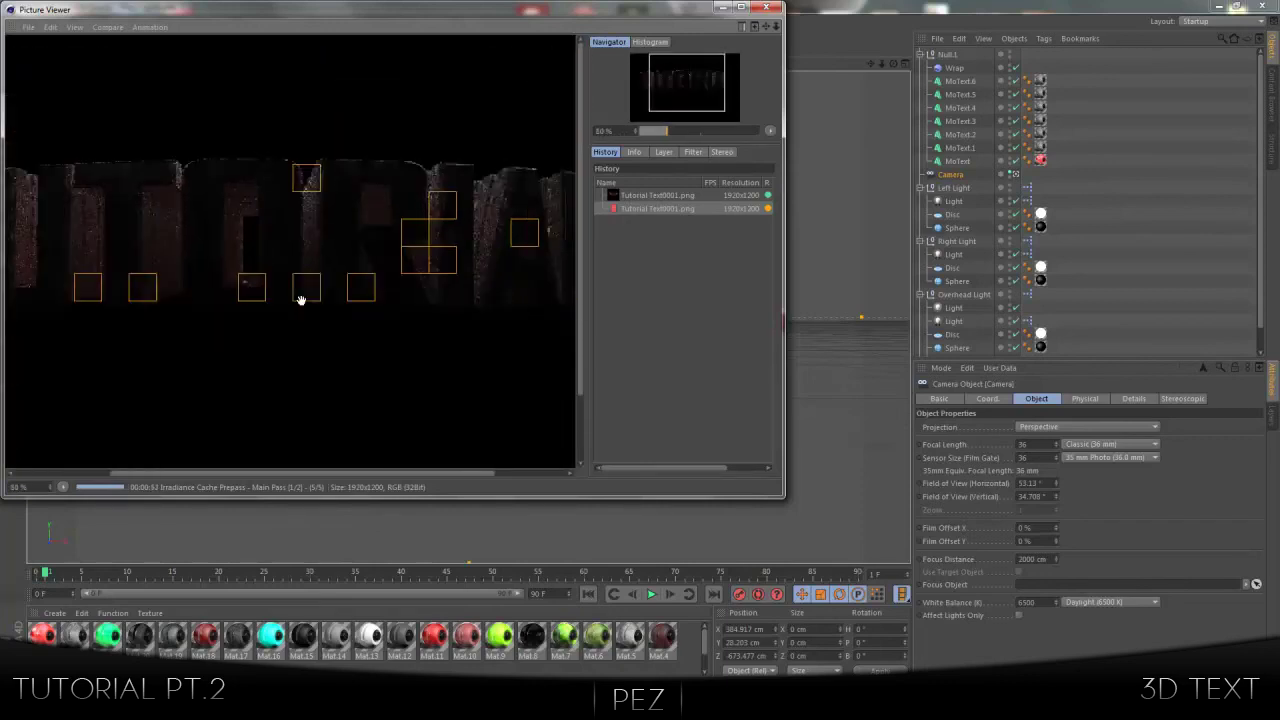
{"action": "scroll", "coordinate": [287, 323], "scroll_direction": "up", "scroll_amount": 3}
{"action": "scroll", "coordinate": [287, 329], "scroll_direction": "up", "scroll_amount": 3}
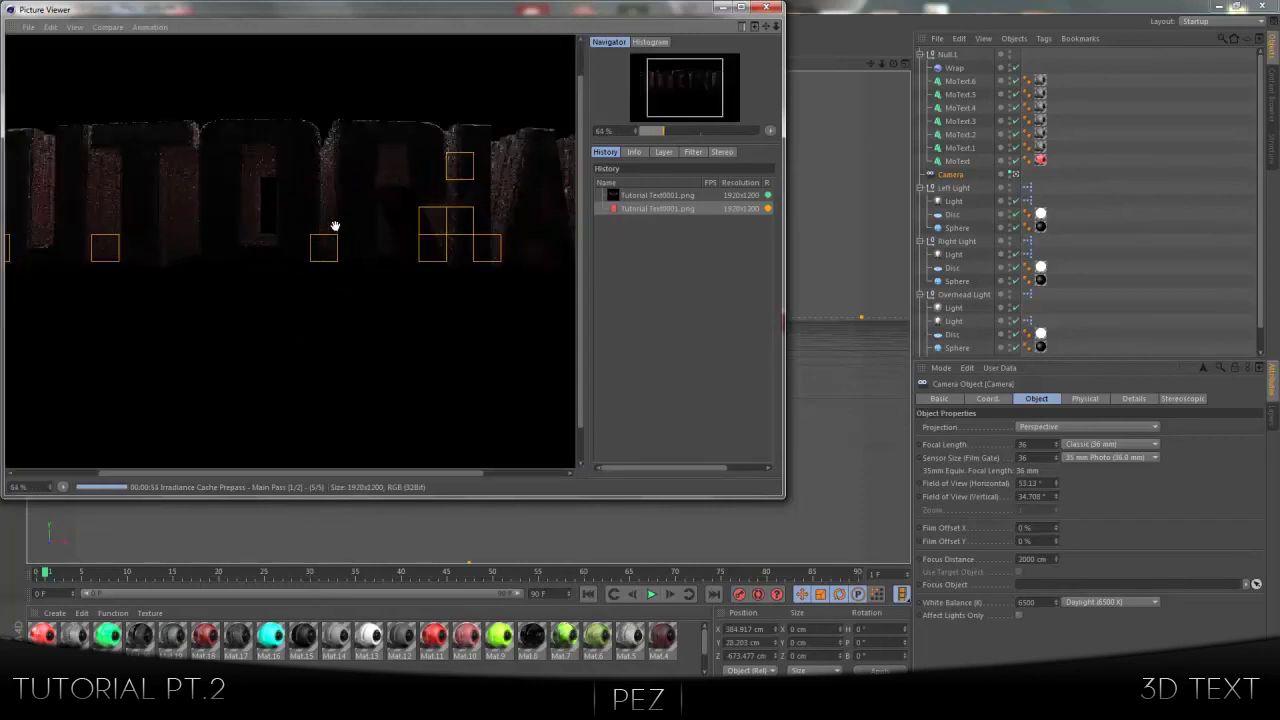
{"action": "scroll", "coordinate": [357, 314], "scroll_direction": "down", "scroll_amount": 4}
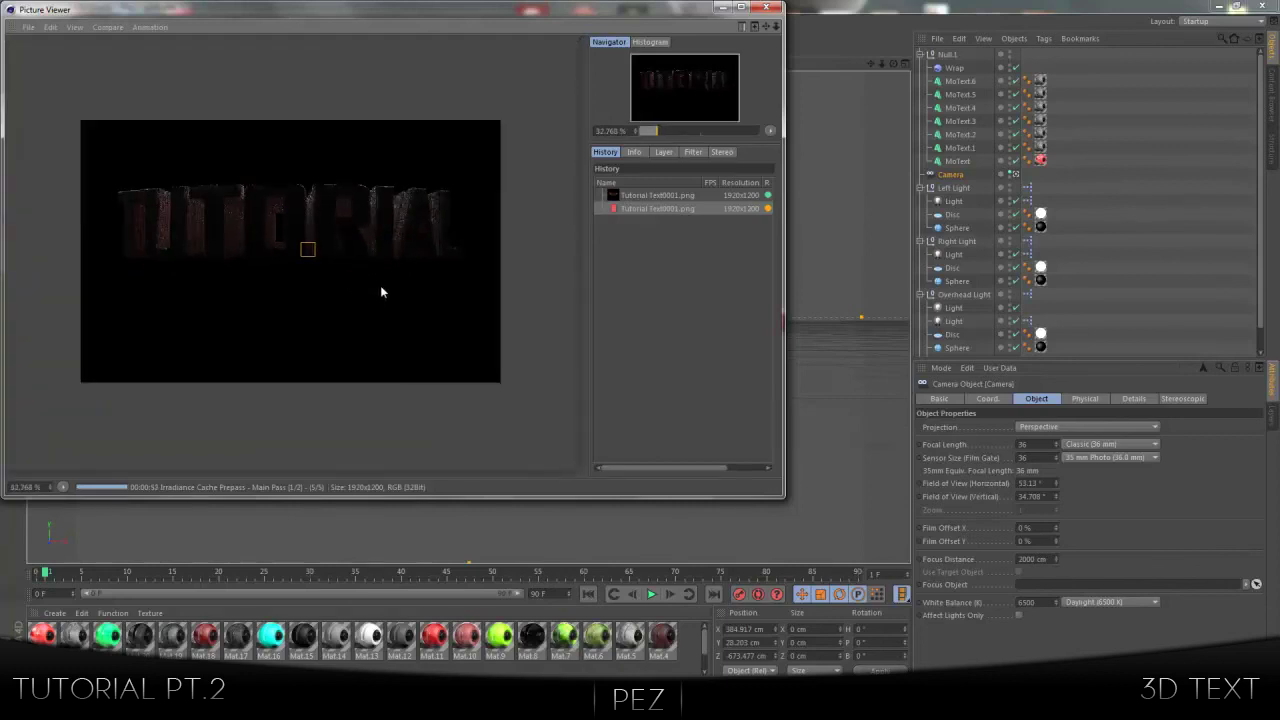
{"action": "scroll", "coordinate": [381, 287], "scroll_direction": "up", "scroll_amount": 3}
{"action": "left_click_drag", "start_coordinate": [381, 287], "coordinate": [429, 290]}
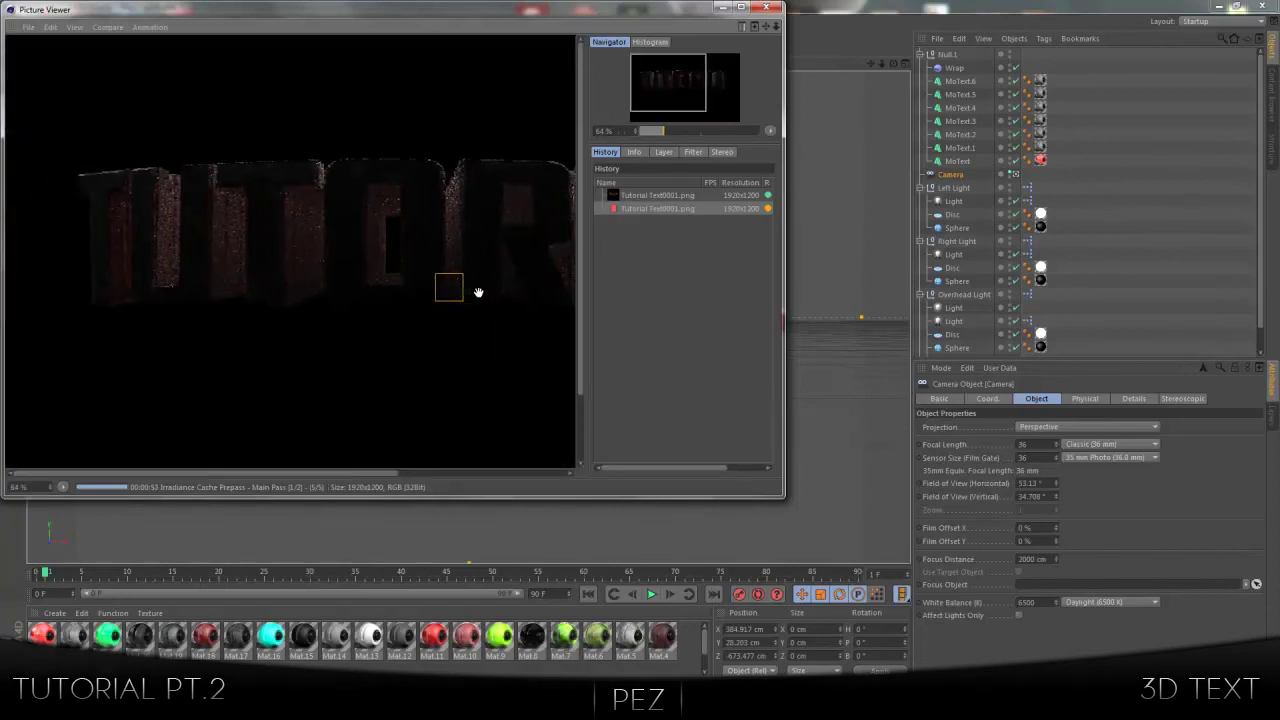
{"action": "scroll", "coordinate": [357, 240], "scroll_direction": "down", "scroll_amount": 2}
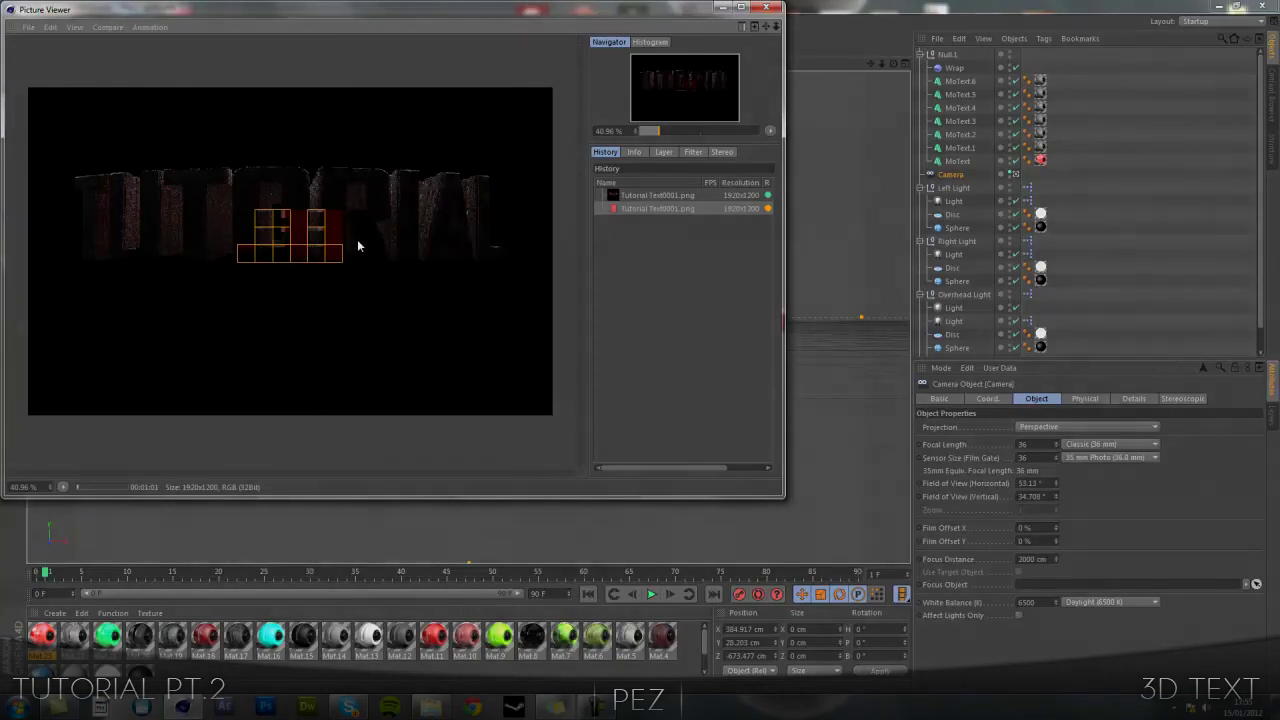